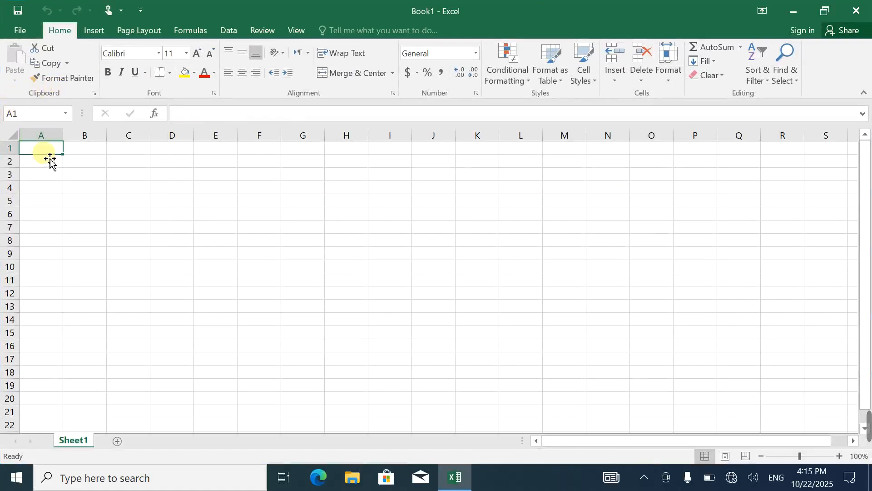
scroll(51, 159, "up", 5, "ctrl")
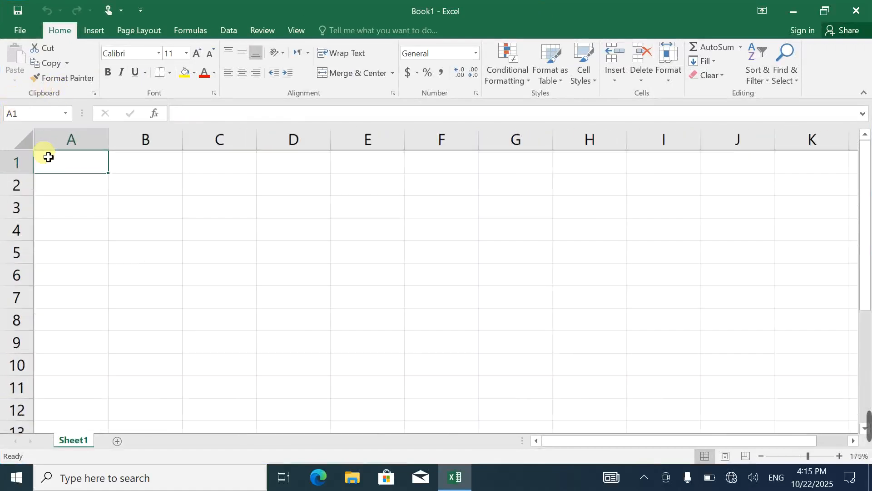
left_click(327, 241)
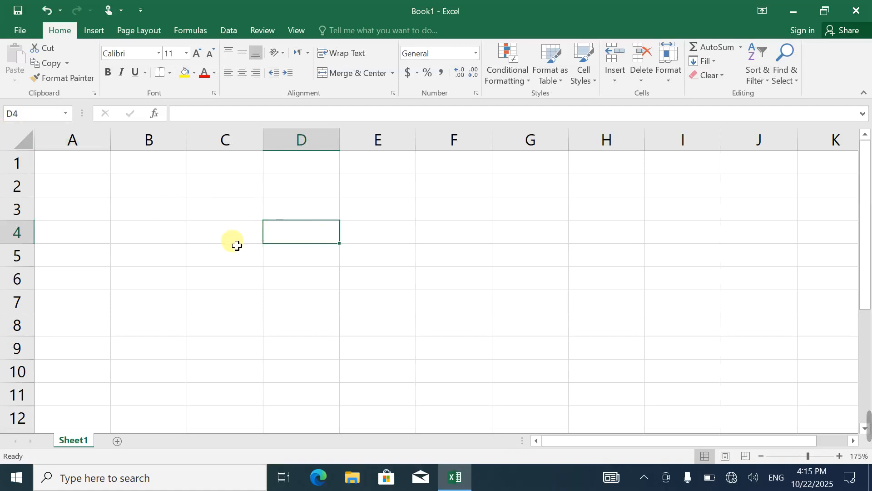
left_click(75, 174)
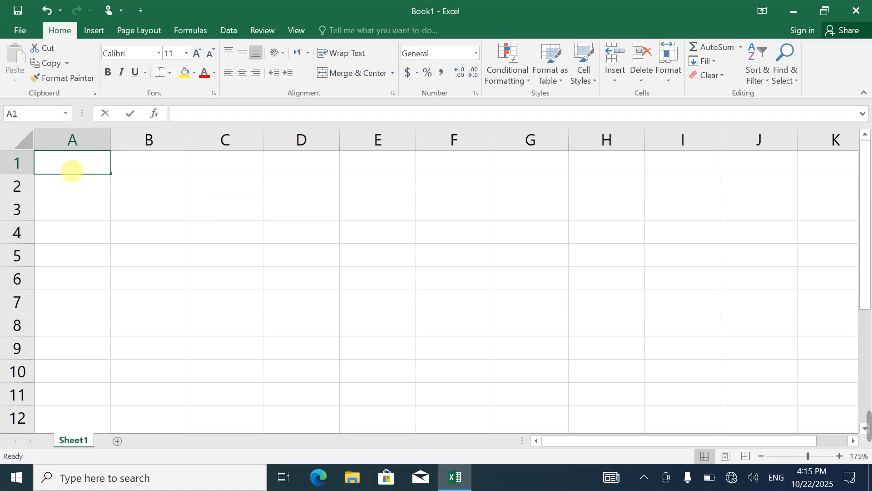
type("ID")
key("Tab")
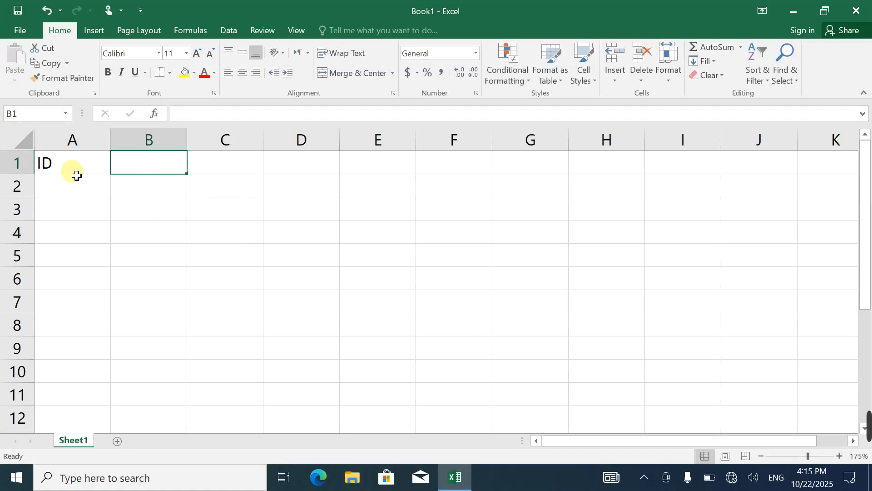
left_click(73, 172)
key("BackSpace")
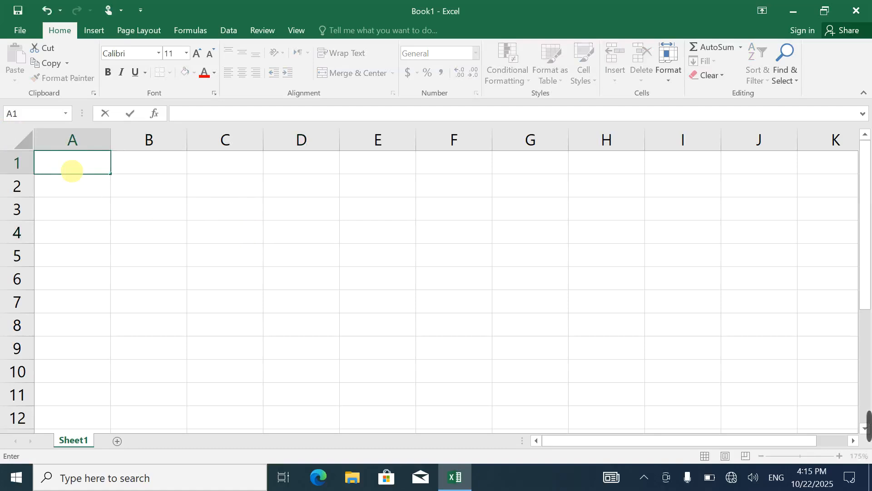
Enter the column headers Item-Name in A1 and Item-Price in B1
type("Item")
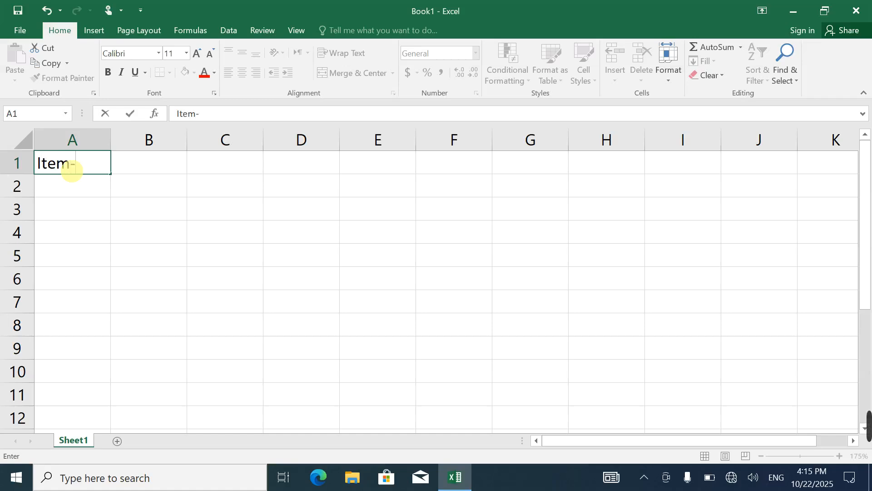
type("-Name")
key("Tab")
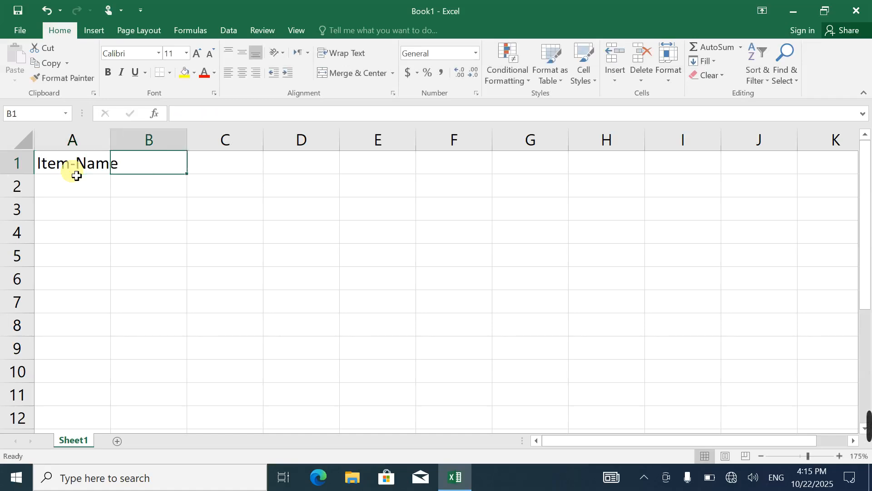
type("Item")
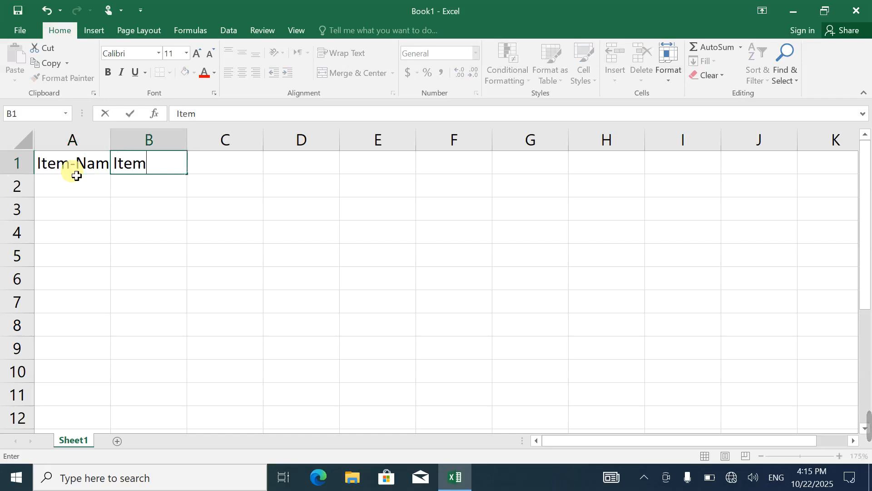
type("-Price")
key("Tab")
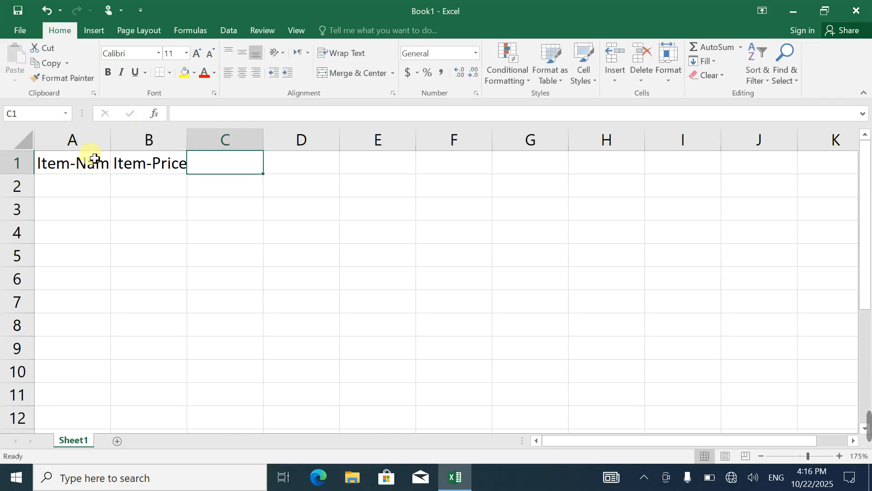
Insert a new column before the Item-Name column and enter the header Item-Id in A1
left_click(85, 171)
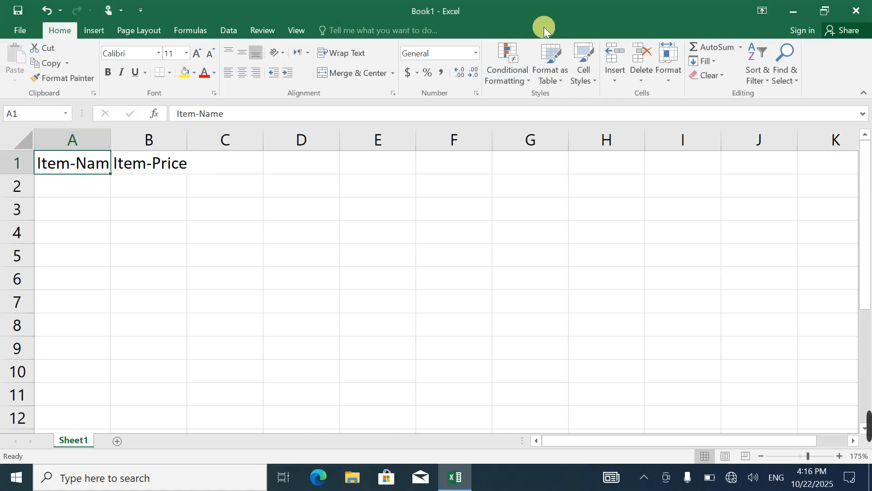
left_click(616, 72)
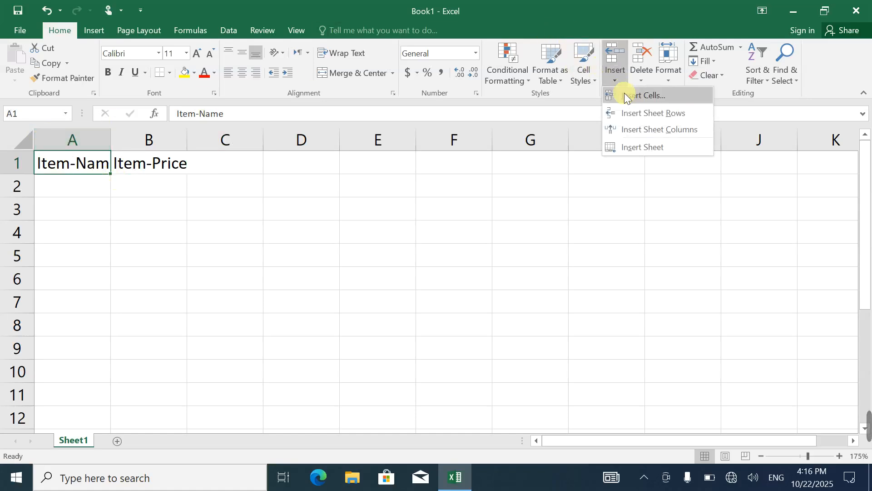
left_click(645, 129)
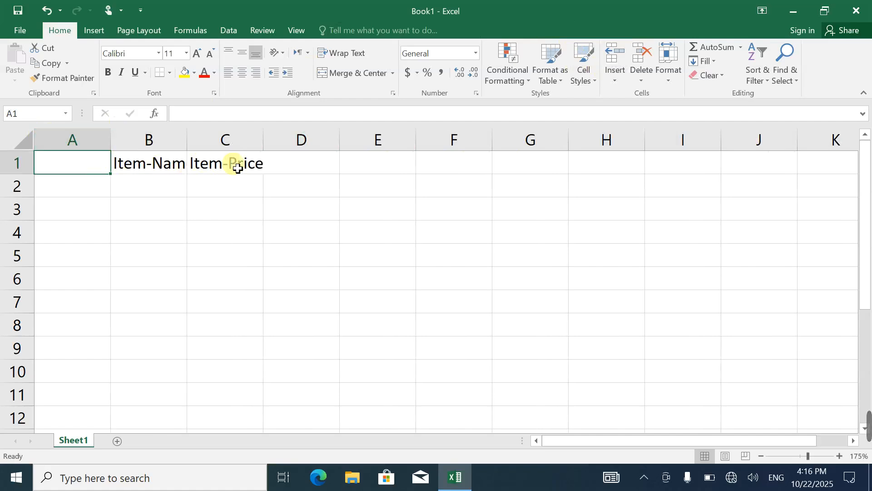
type("Item")
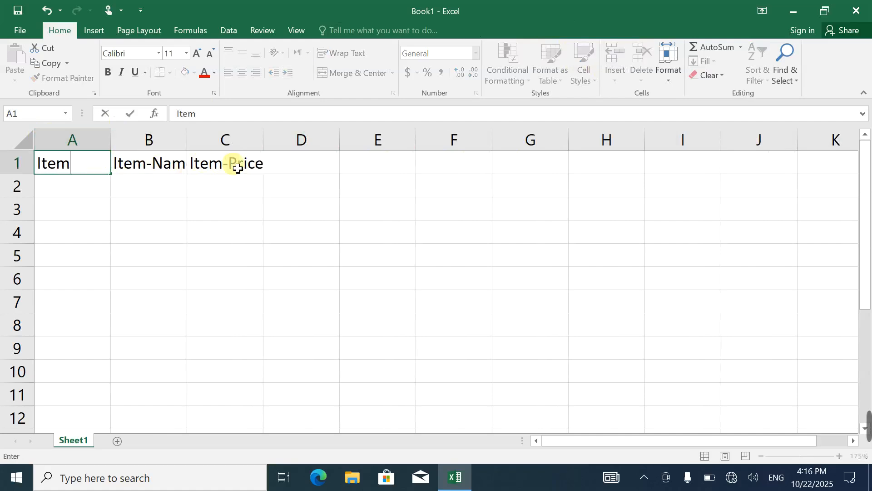
type("-Id")
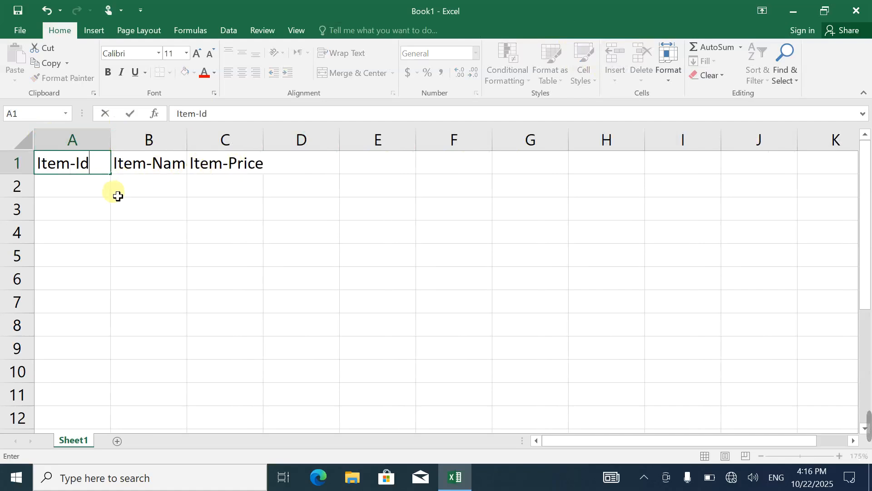
left_click(81, 182)
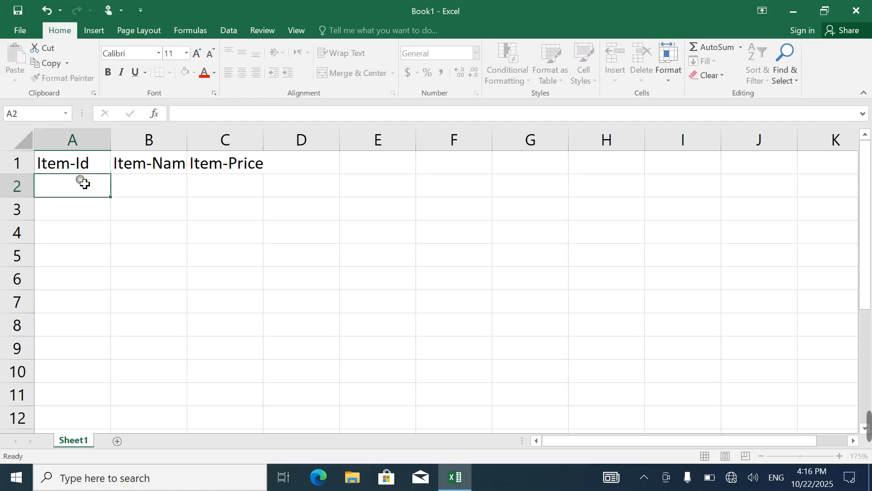
Adjust the widths of columns A, B and C to fit the Item-Id, Item-Name and Item-Price headers
mouse_move(110, 140)
left_mouse_down()
mouse_move(125, 145)
mouse_move(114, 139)
left_mouse_up()
double_click(119, 142)
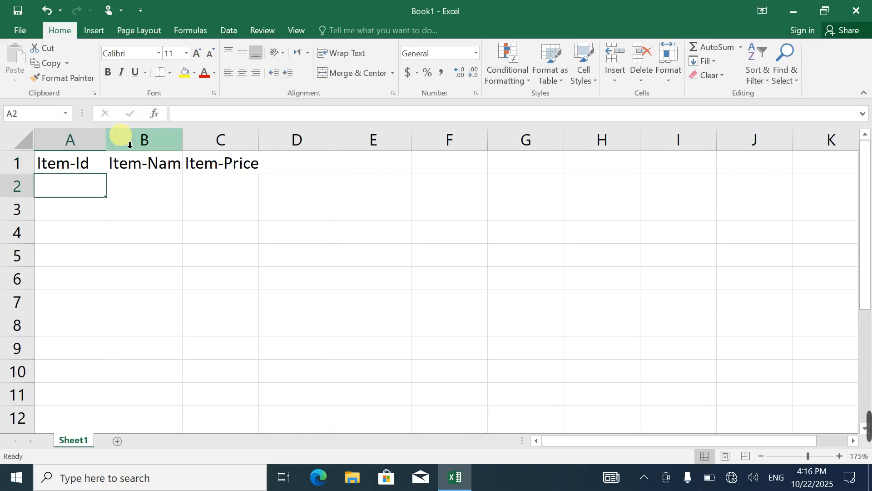
double_click(184, 140)
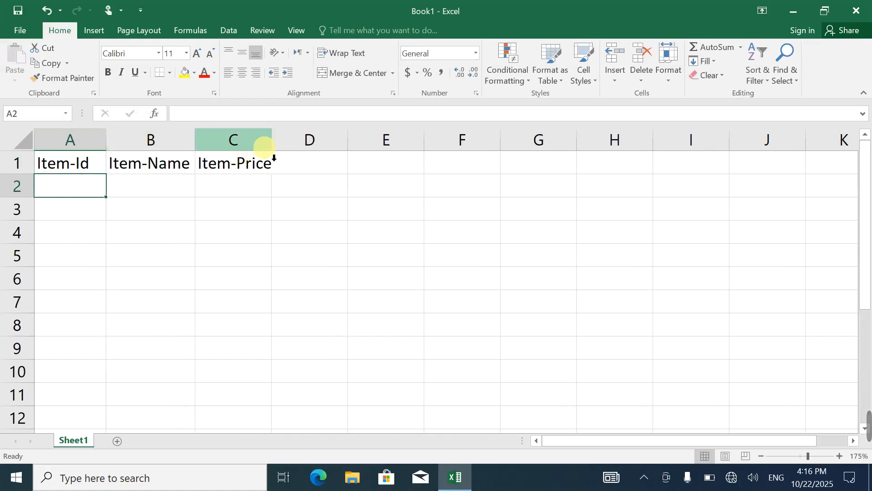
left_click_drag(278, 148, 285, 150)
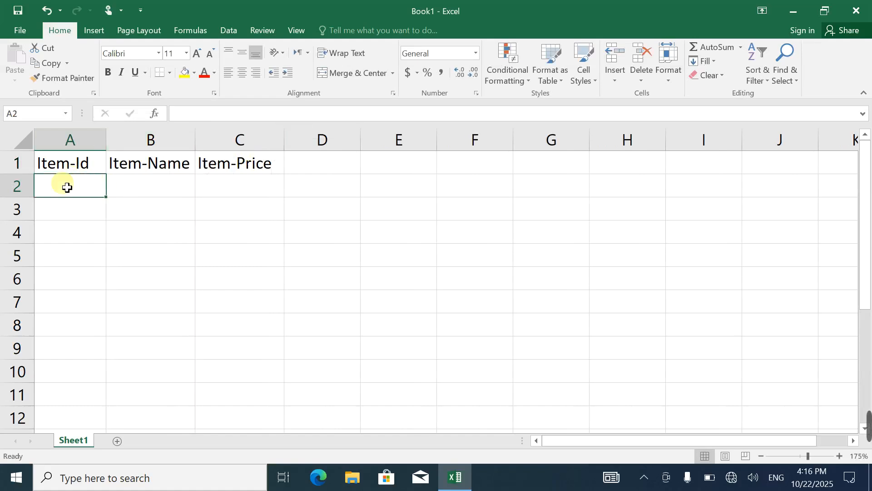
Enter the item IDs i1001 in A2 and i1002 in A3
type("i")
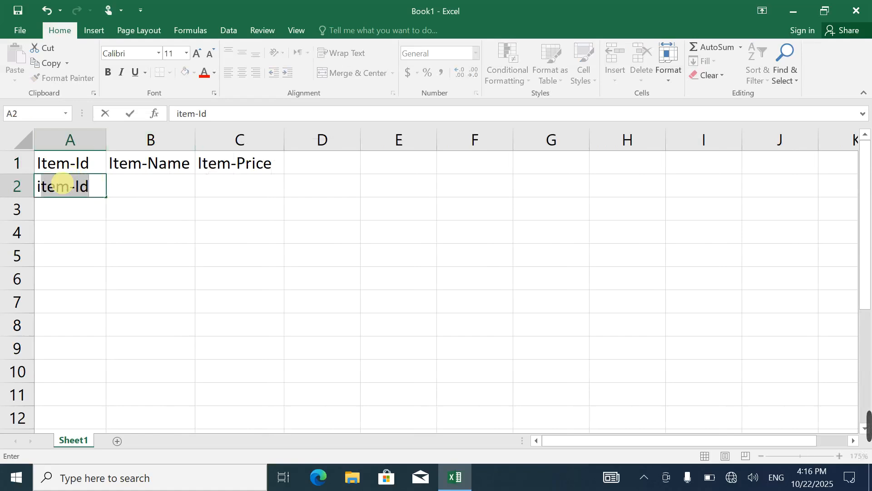
type("1001")
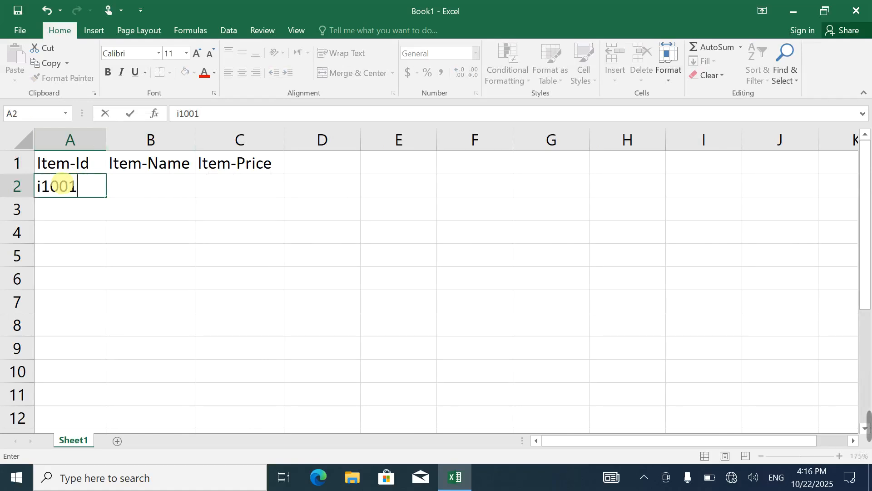
key("Return")
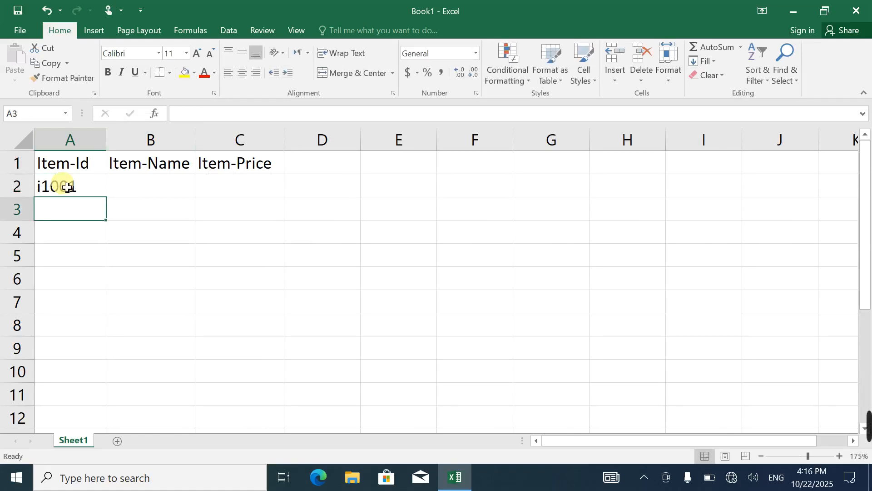
type("i1")
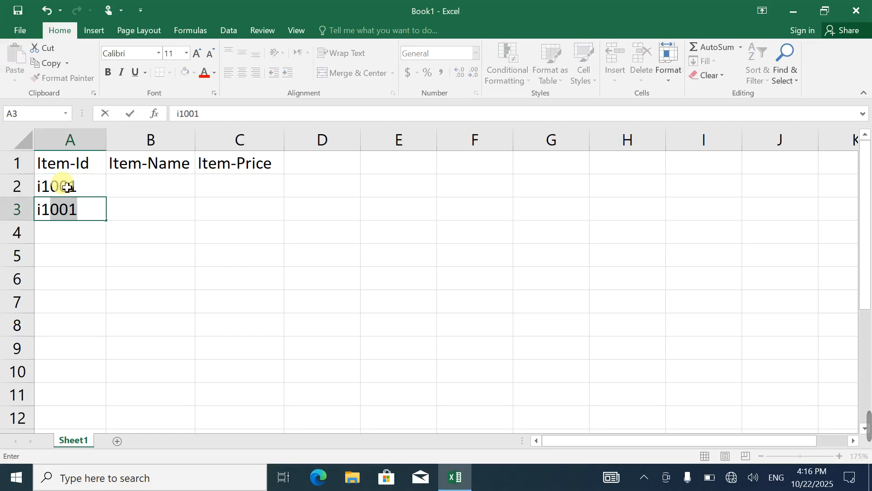
type("002")
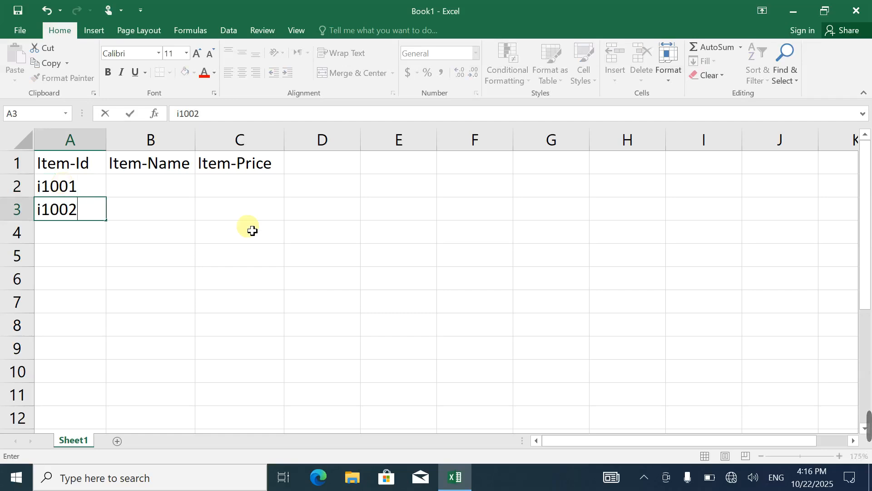
Extend the item ID series from A2:A3 down to i1007 in A8 with AutoFill
left_click_drag(68, 188, 95, 324)
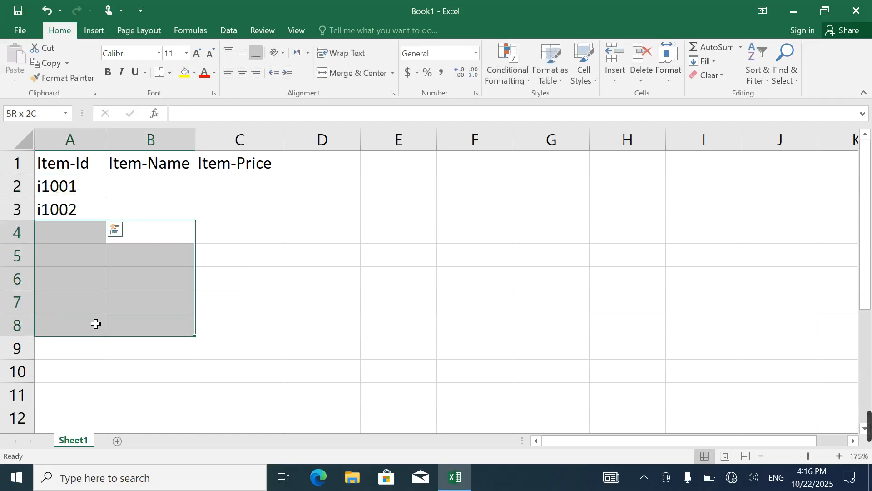
left_click(78, 185)
left_click_drag(78, 184, 113, 340)
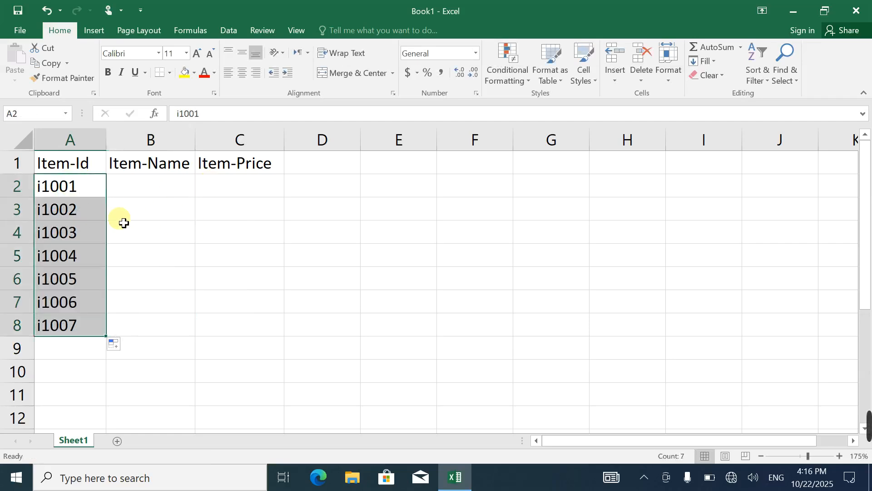
Enter the item names Keyboard, Mouse and LCD in cells B2 to B4
left_click(152, 189)
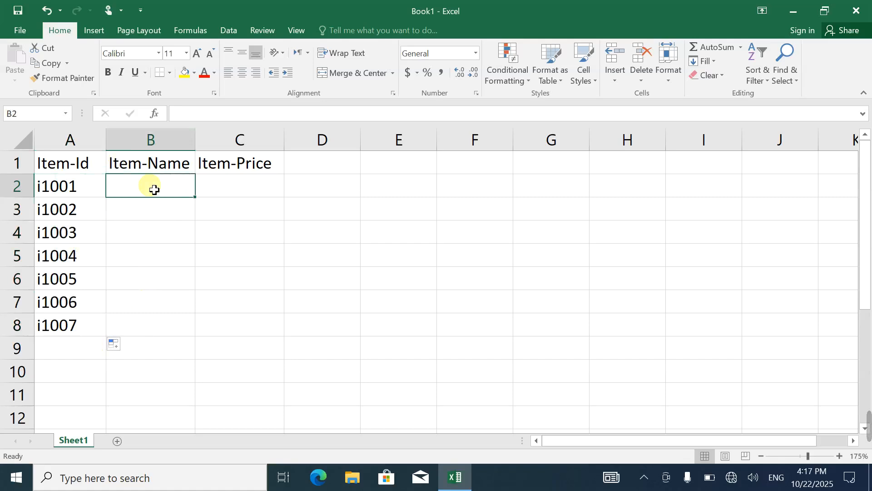
type("Ke")
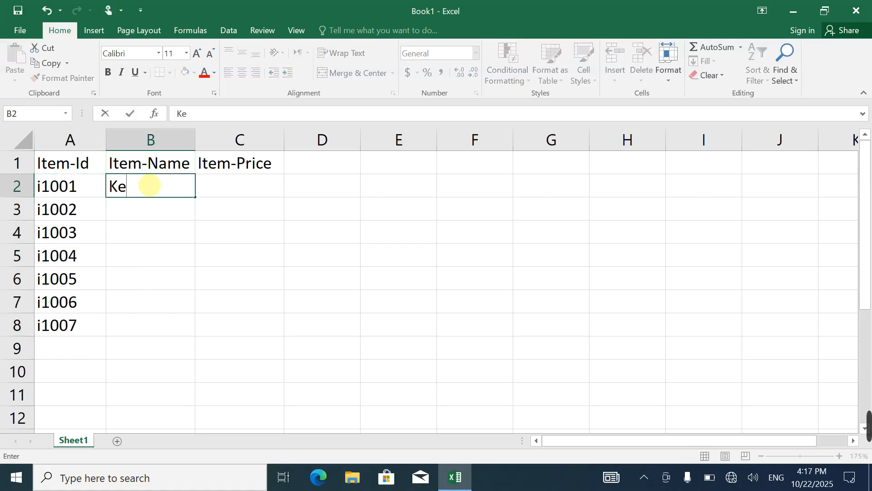
type("yboar")
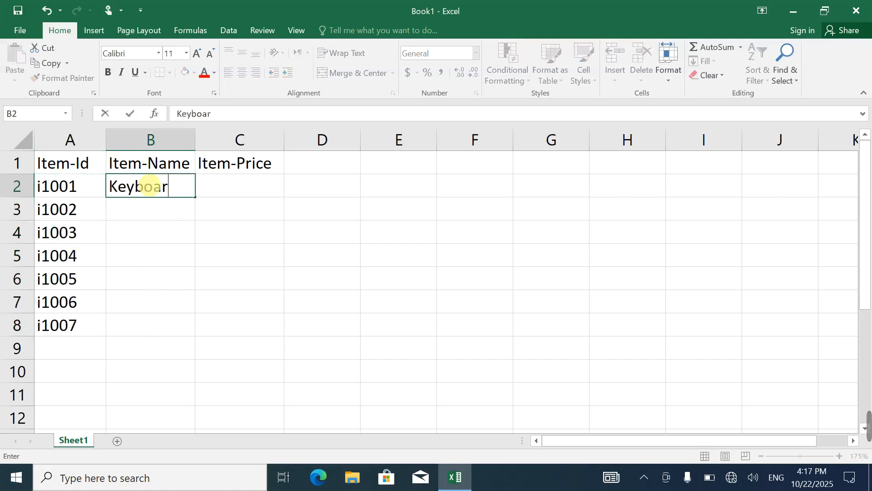
type("d")
key("Return")
type("Mouse")
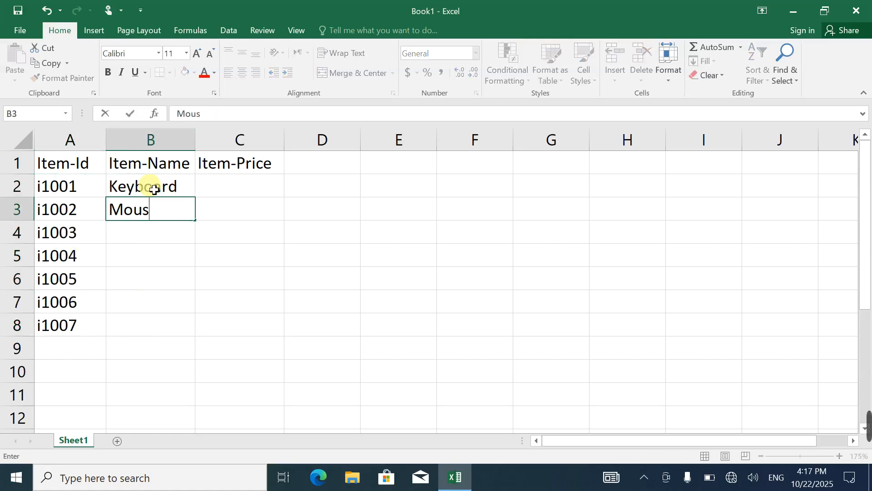
key("Return")
type("L")
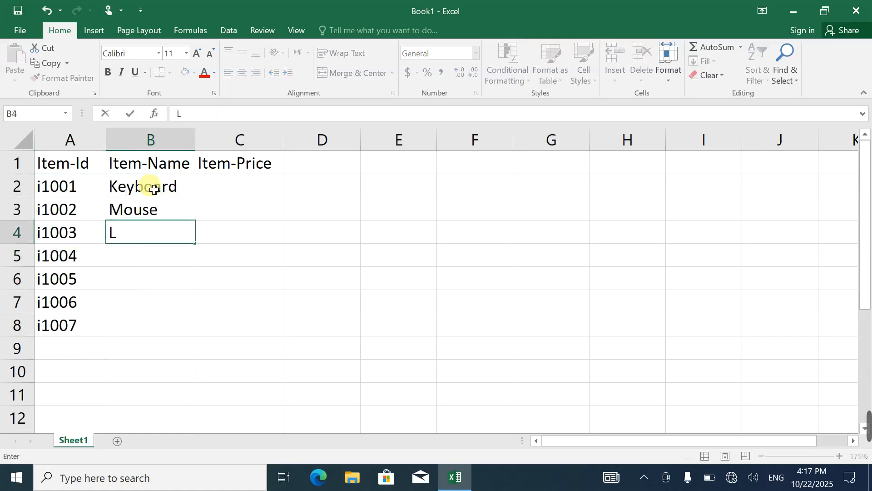
type("CD")
key("Return")
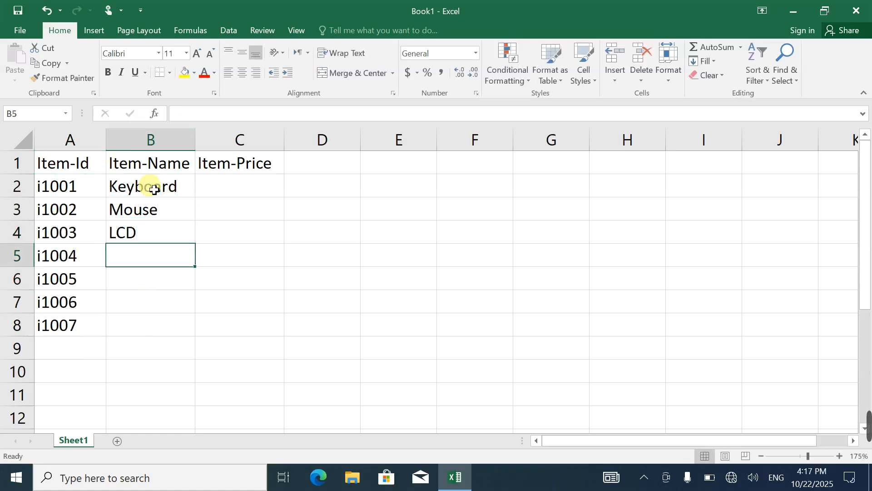
Enter the item names Printer in B5 and Hard Disk in B6
type("Prit")
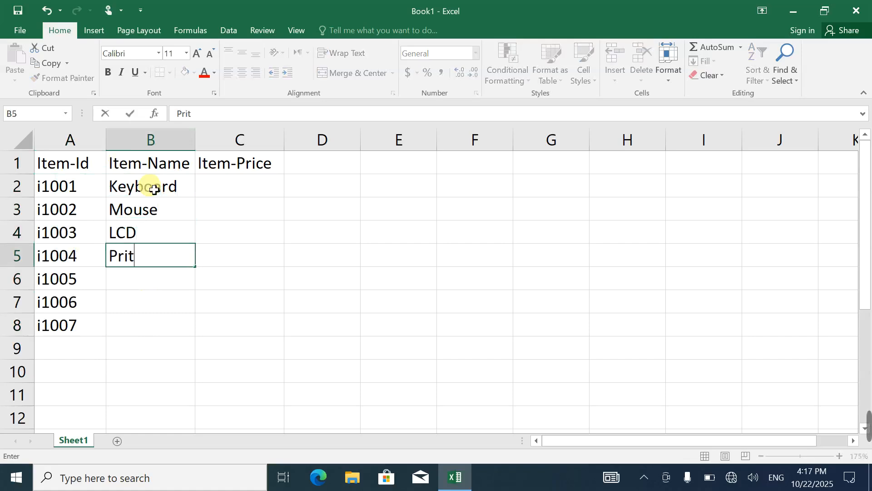
key("BackSpace")
type("nter")
key("Return")
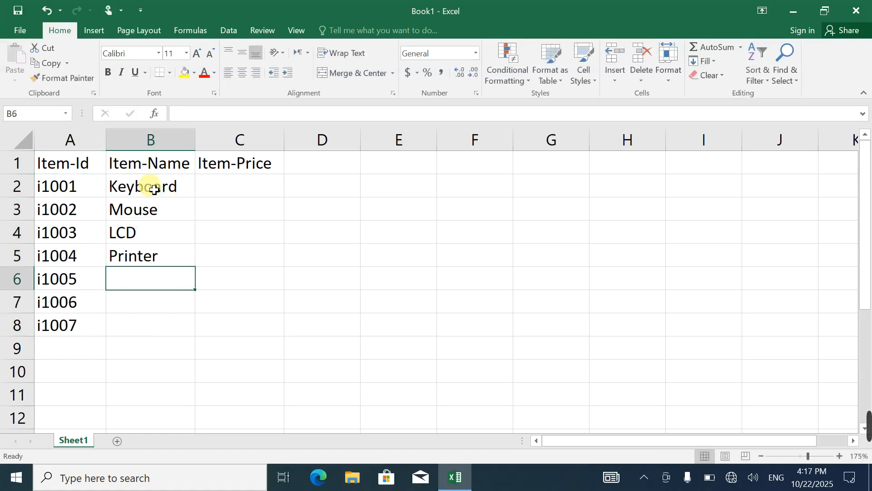
type("H")
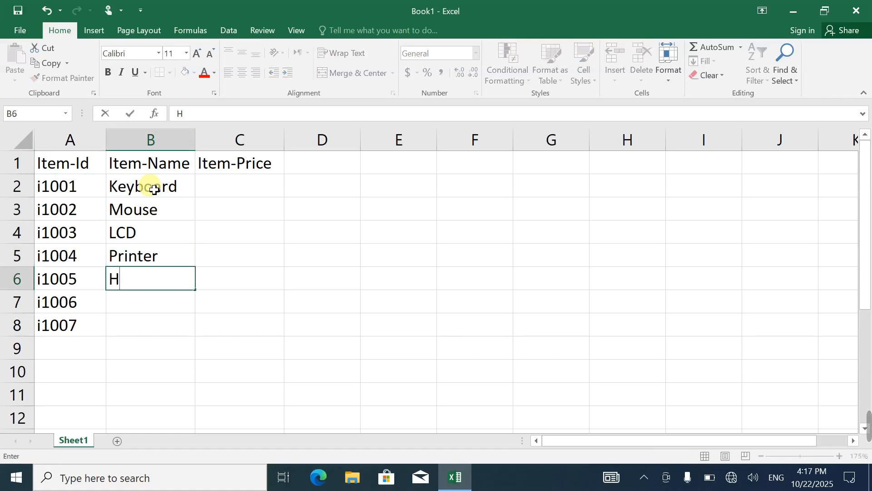
type("ard DISK")
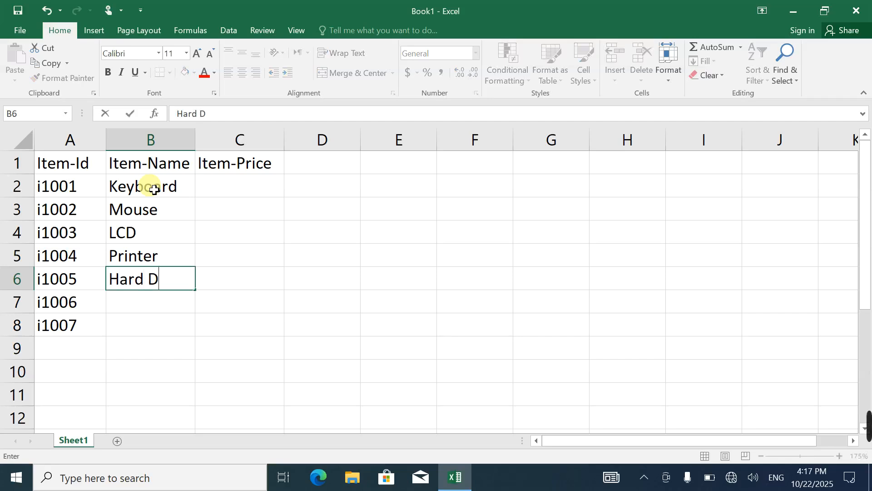
key("BackSpace")
key("BackSpace")
key("BackSpace")
type("isk")
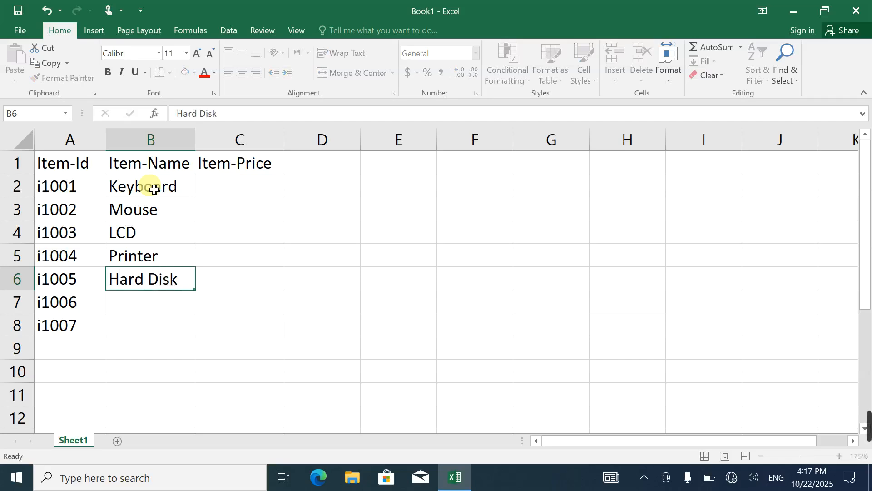
key("Up")
key("Up")
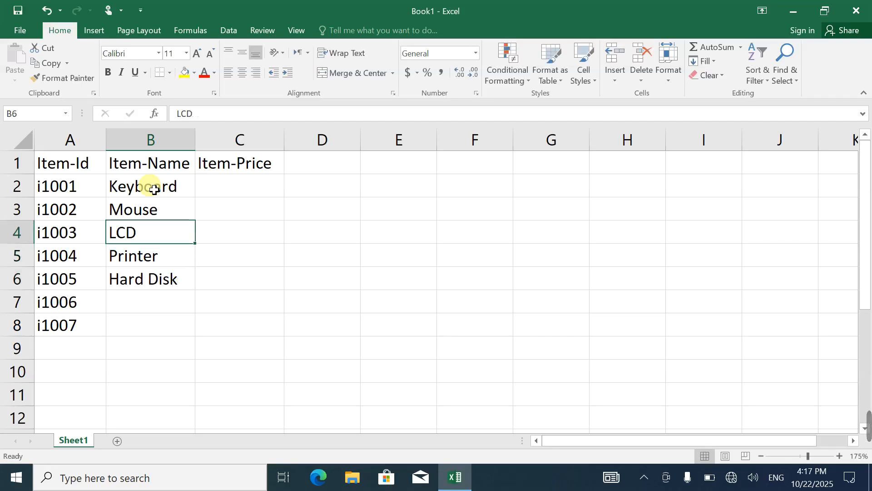
key("Up")
key("Up")
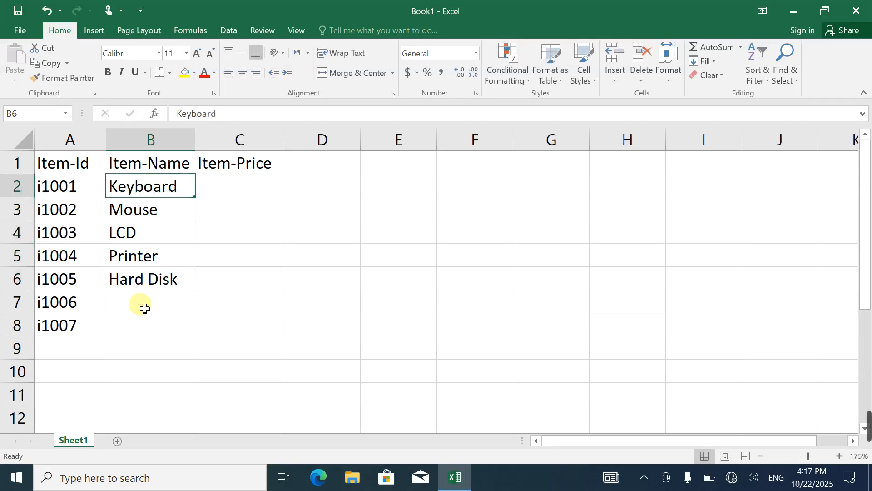
left_click(144, 308, "shift")
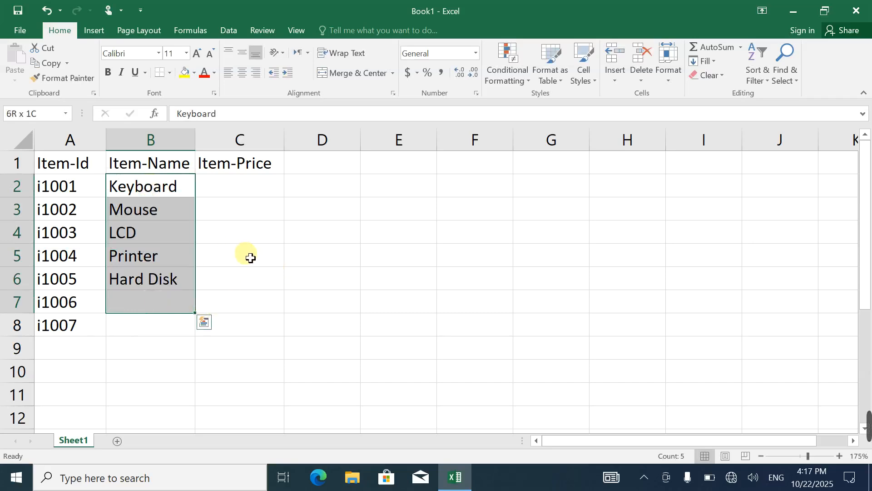
left_click(234, 231, "shift")
left_click(481, 297, "shift")
left_click(682, 280, "shift")
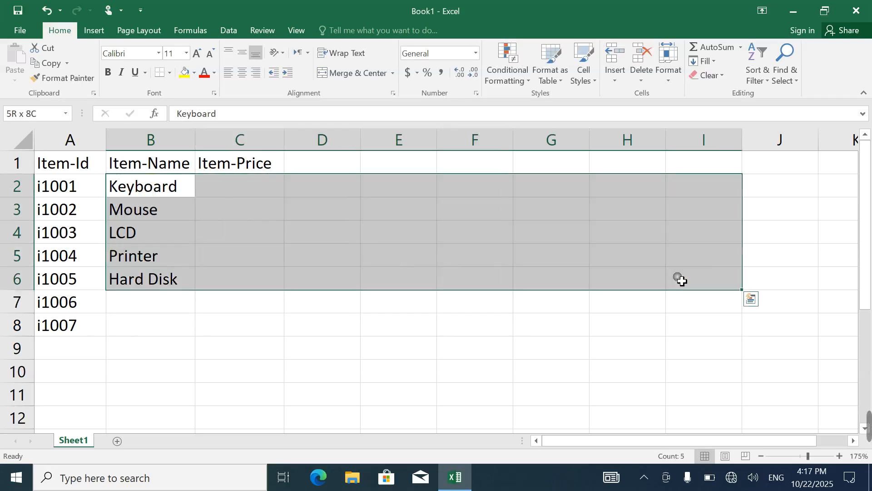
left_click(143, 283)
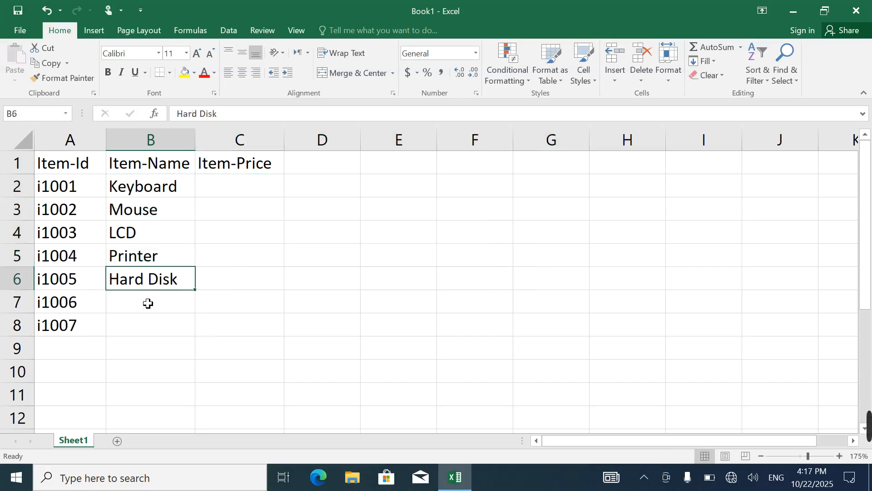
Enter the item name USB in cell B7
left_click(148, 303)
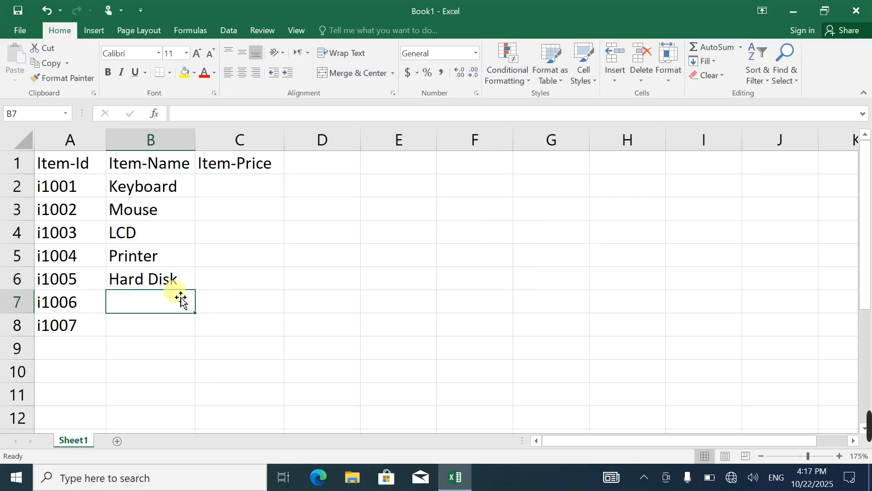
type("usv")
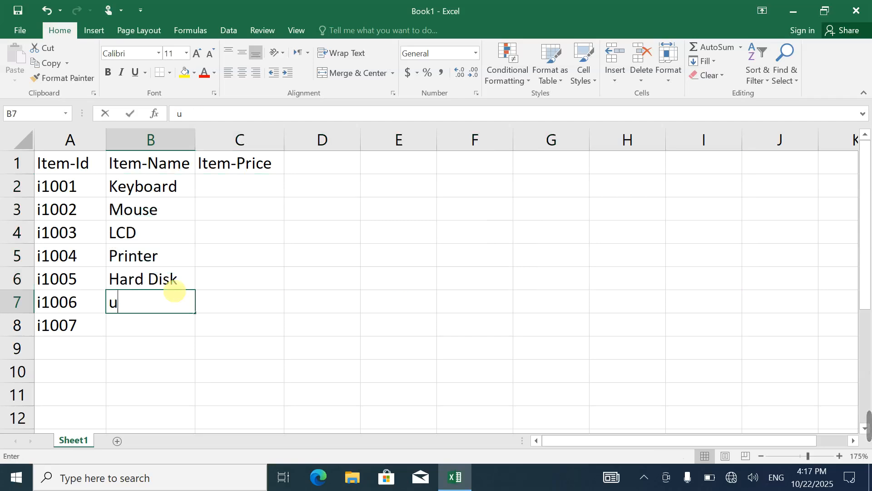
key("BackSpace")
key("BackSpace")
key("BackSpace")
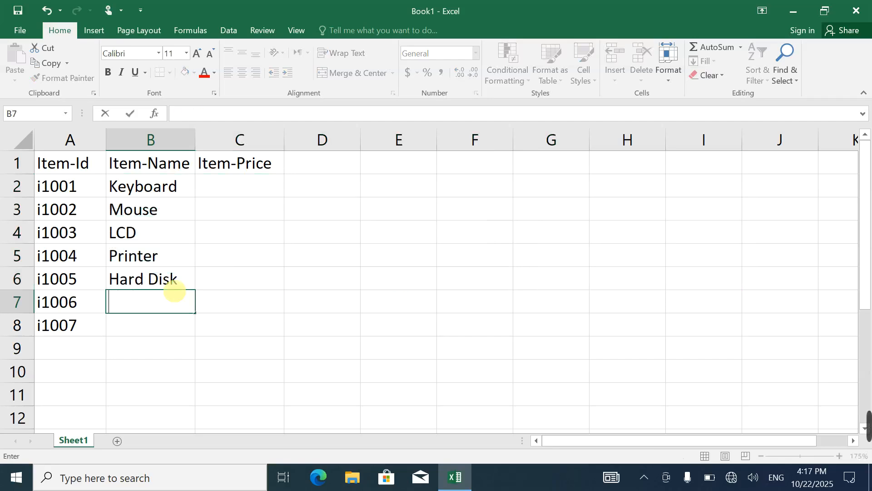
type("u")
key("BackSpace")
type("USB")
key("Return")
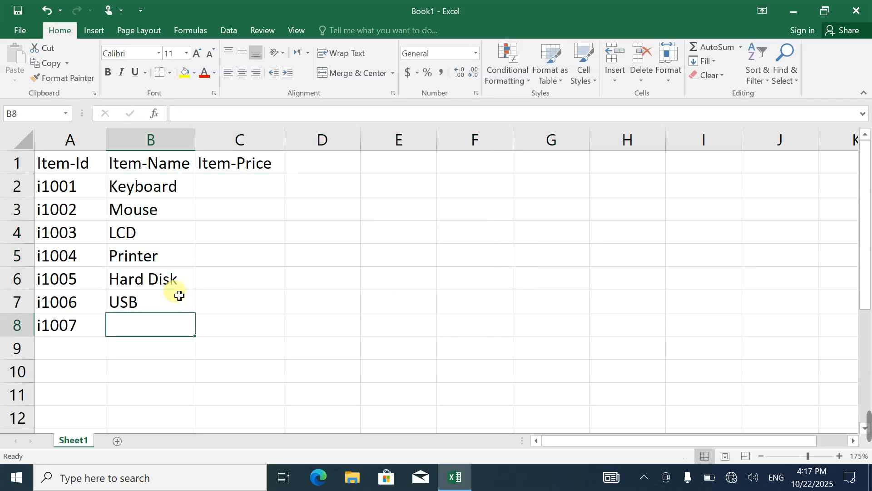
Enter the item name Bluetooth in cell B8
type("BLU")
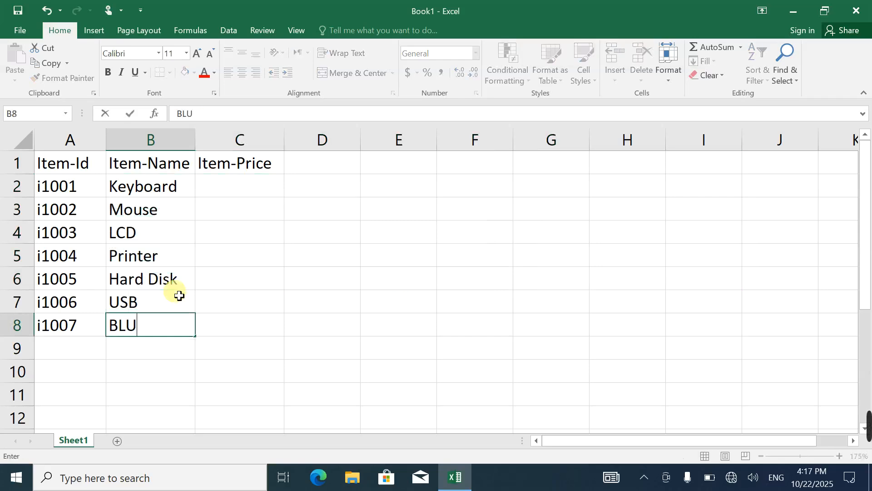
key("BackSpace")
key("BackSpace")
type("luetooth")
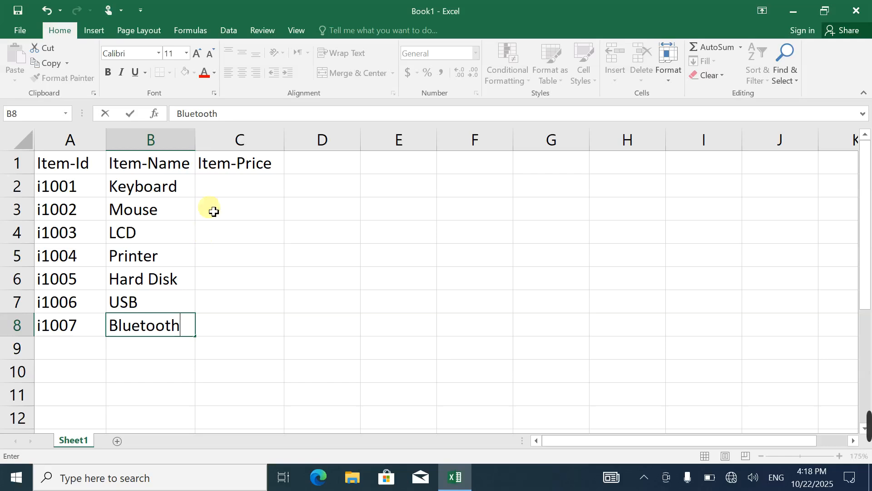
left_click(240, 186, "shift")
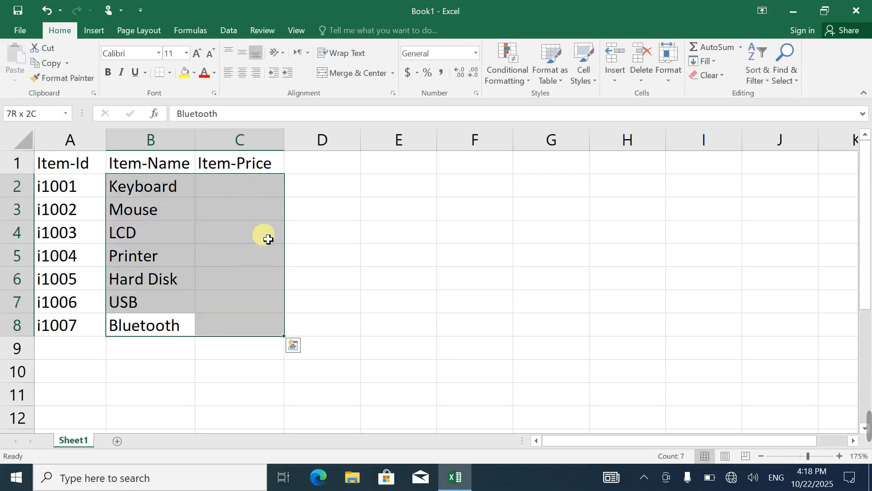
Enter the prices 250, 150, 3000 and 5000 in cells C2 to C5
left_click(242, 184)
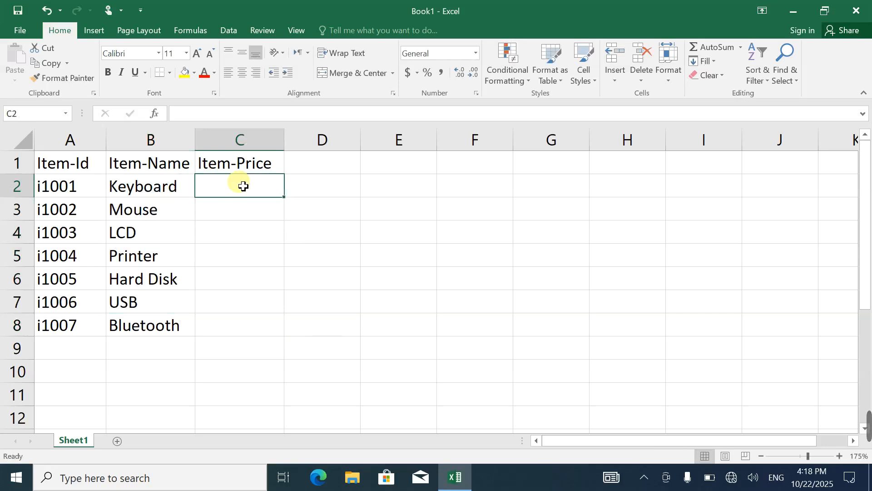
type("250")
key("Return")
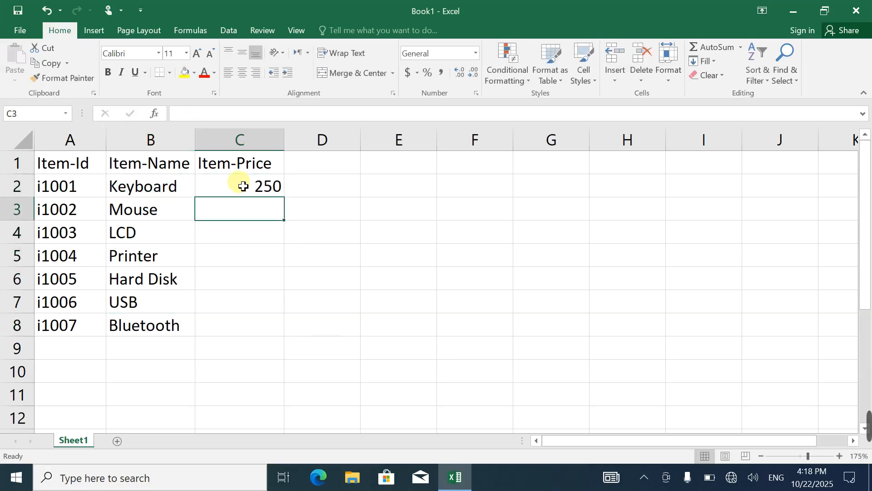
type("150")
key("Return")
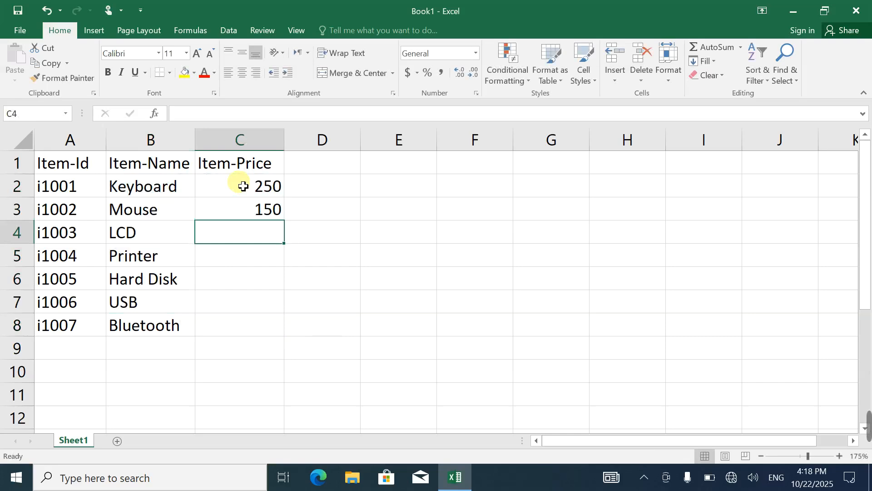
type("3000")
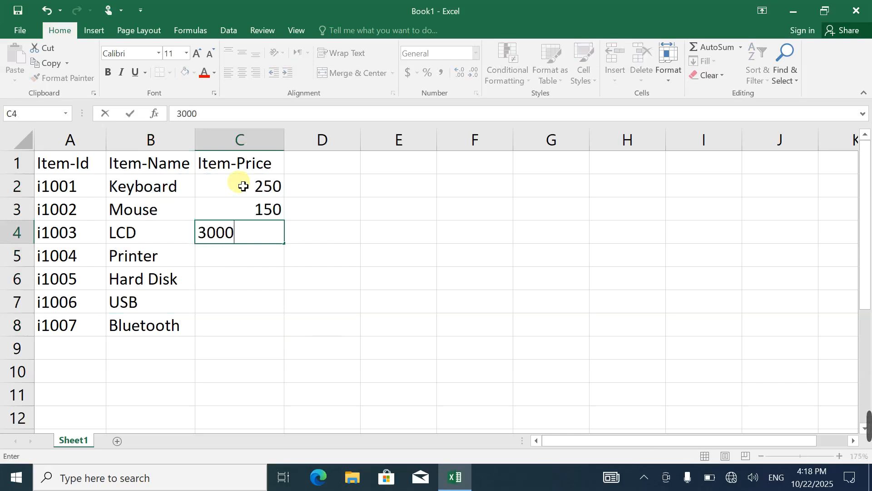
key("Return")
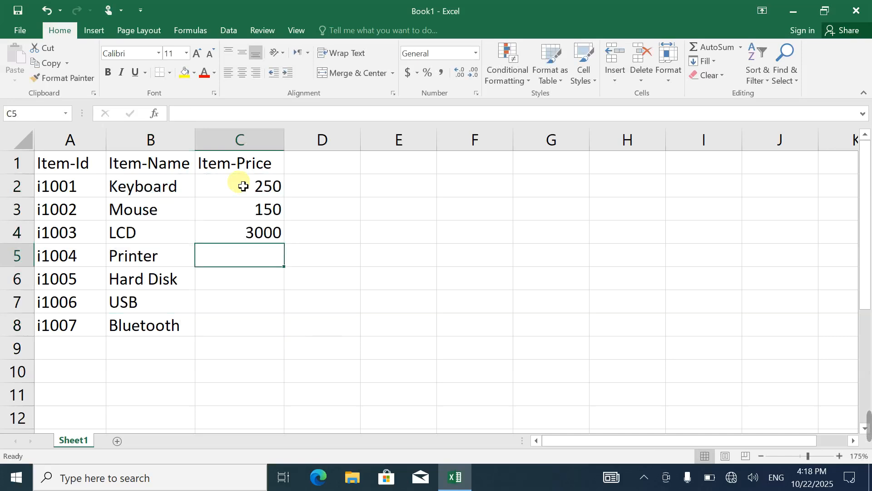
type("5000")
key("Return")
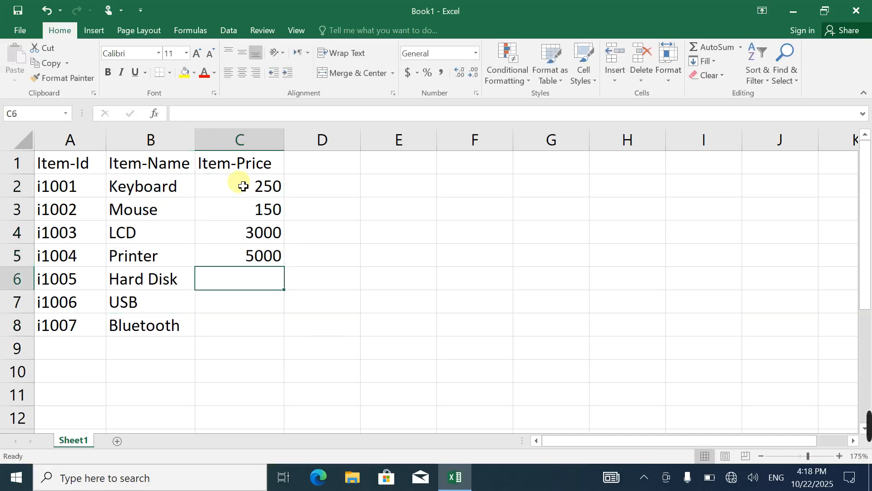
Enter the prices 1500, 200 and 50 in cells C6 to C8
type("1500")
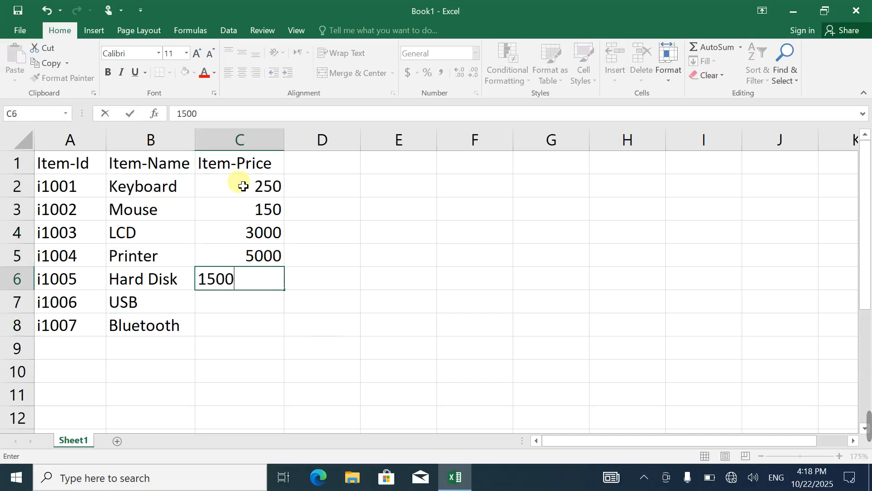
key("Return")
type("2000")
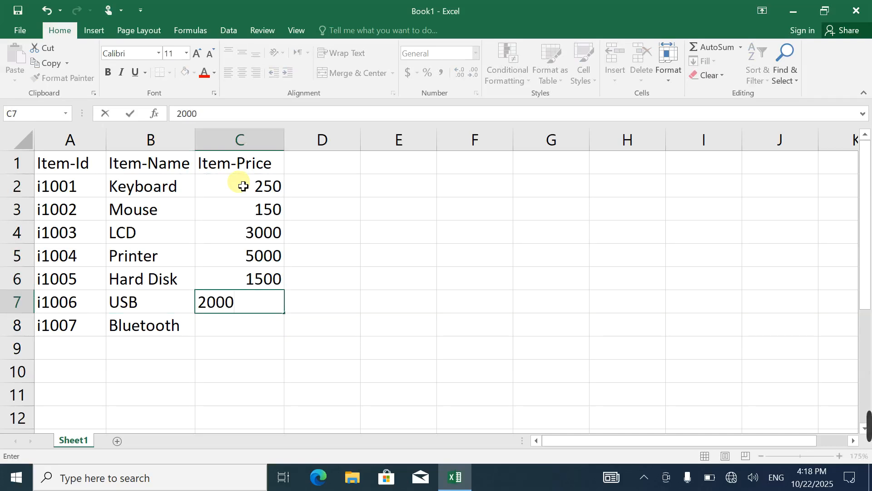
key("BackSpace")
key("Return")
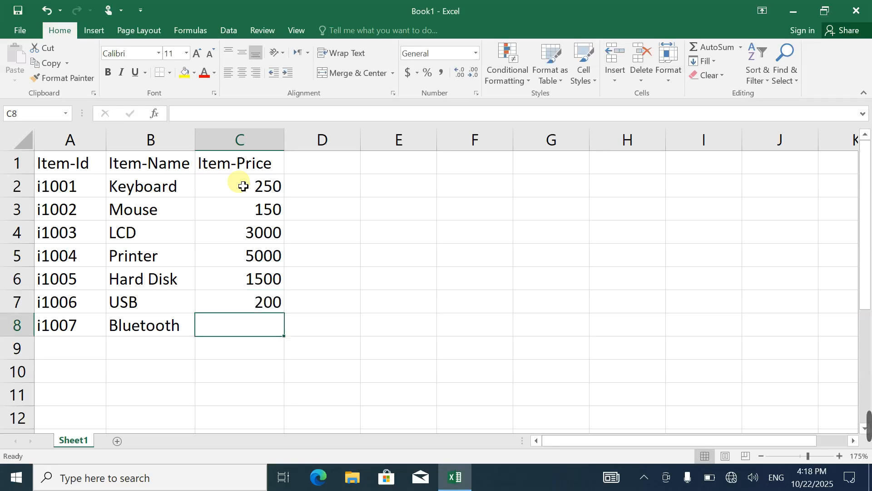
type("50")
key("Return")
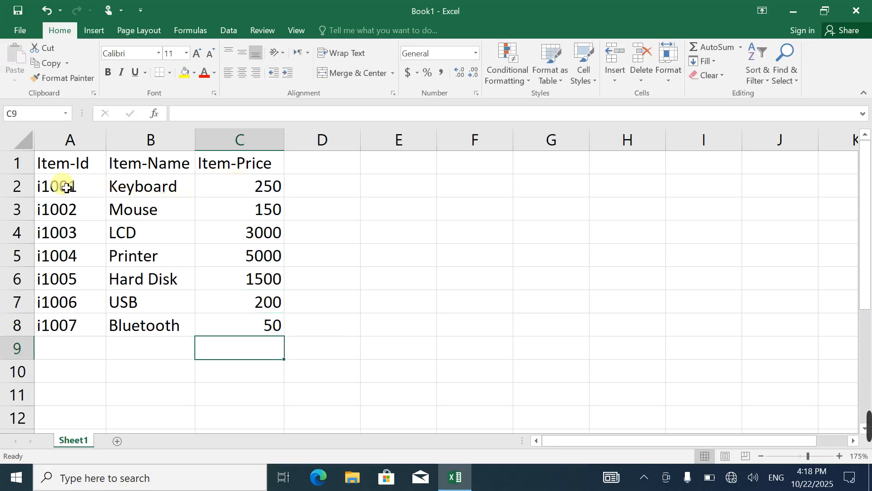
Center the contents of the whole table A1:C8 both vertically and horizontally, keeping the text in regular weight
left_click_drag(61, 174, 253, 325)
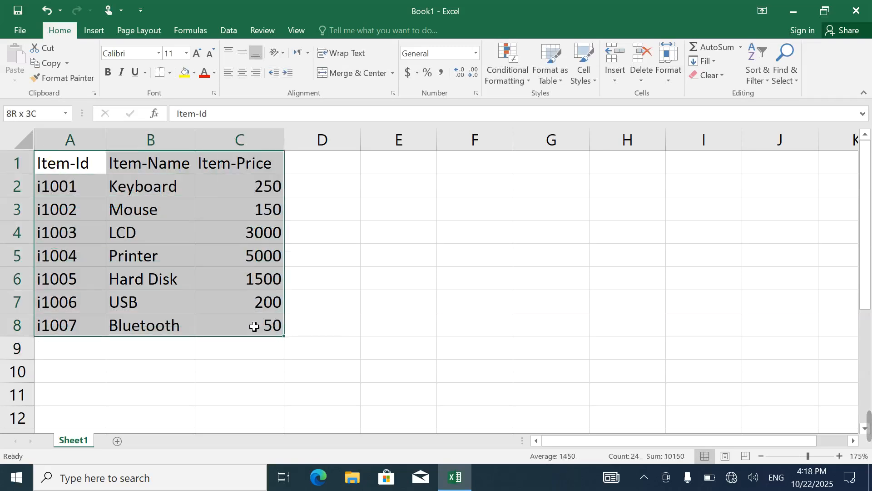
left_click(238, 57)
left_click(241, 72)
left_click(108, 75)
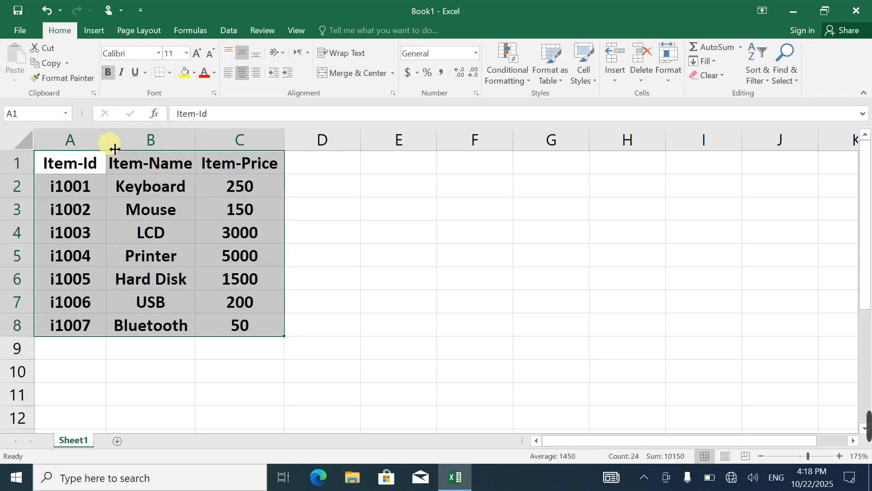
key("ctrl+z")
Format the header cells A1:C1 as 12-point bold text with a yellow fill
left_click_drag(101, 164, 247, 163)
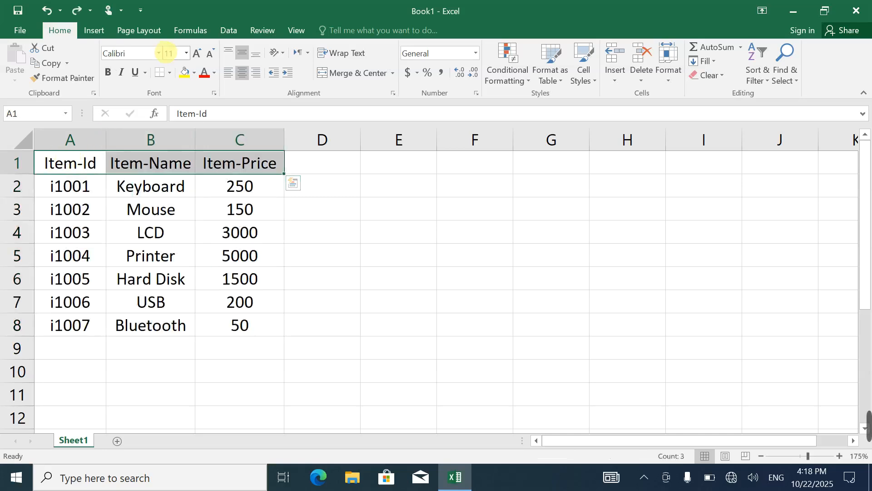
left_click(195, 55)
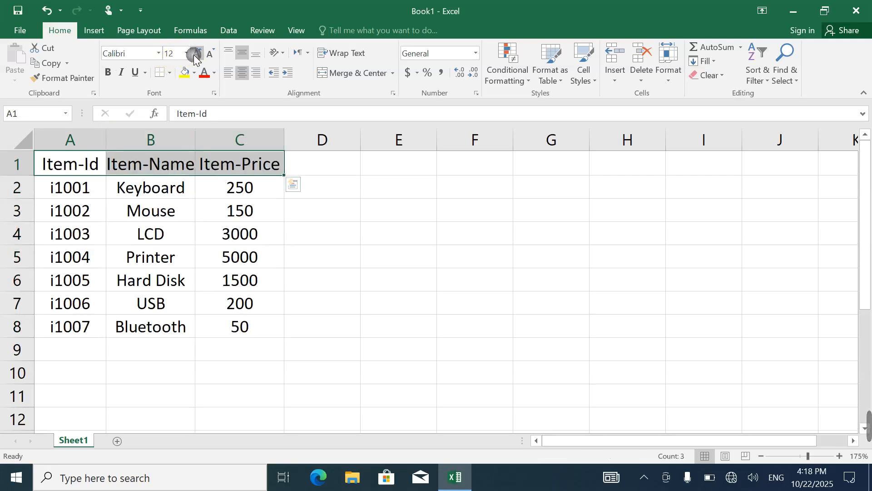
left_click(108, 73)
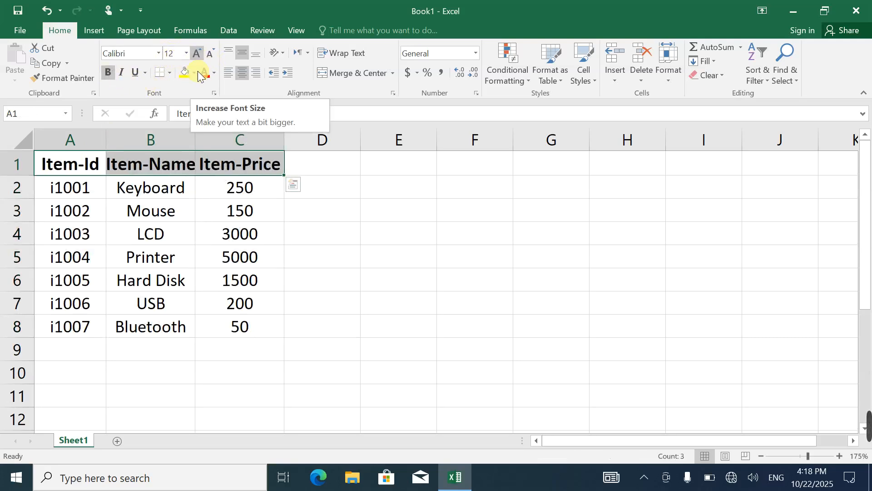
left_click(185, 73)
left_click(192, 255)
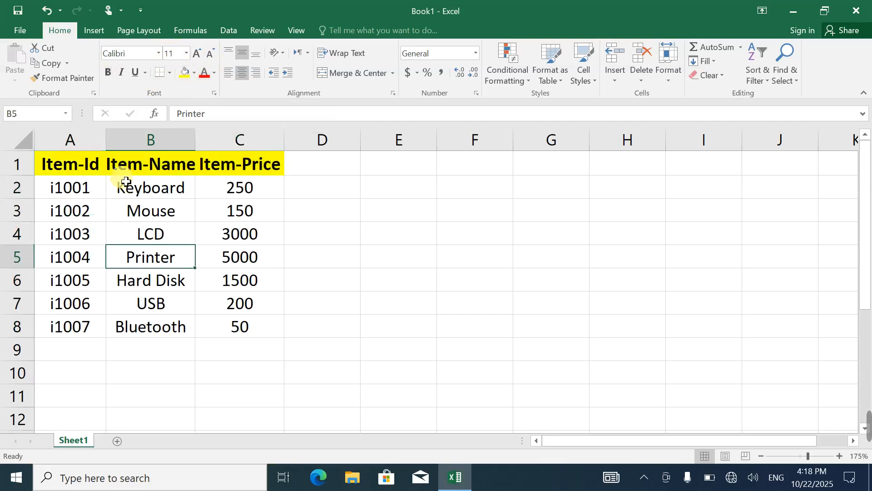
Apply all borders to the table range A1:C8
left_click_drag(73, 164, 251, 329)
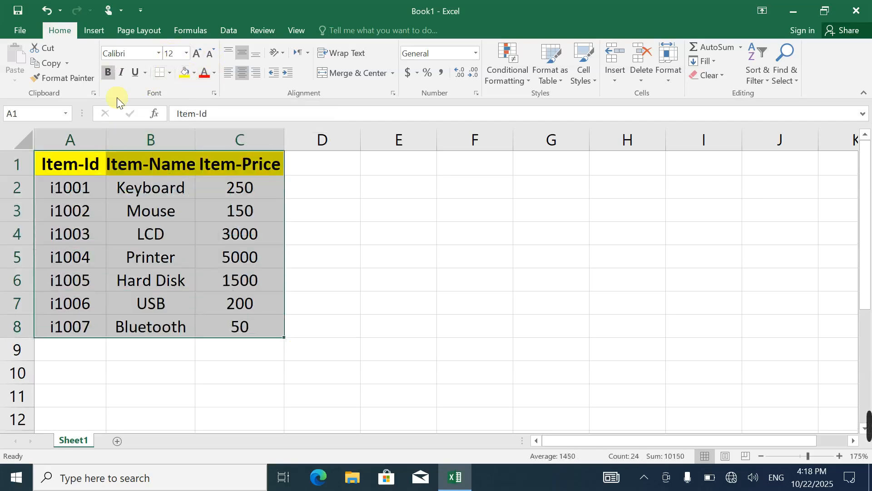
left_click(170, 71)
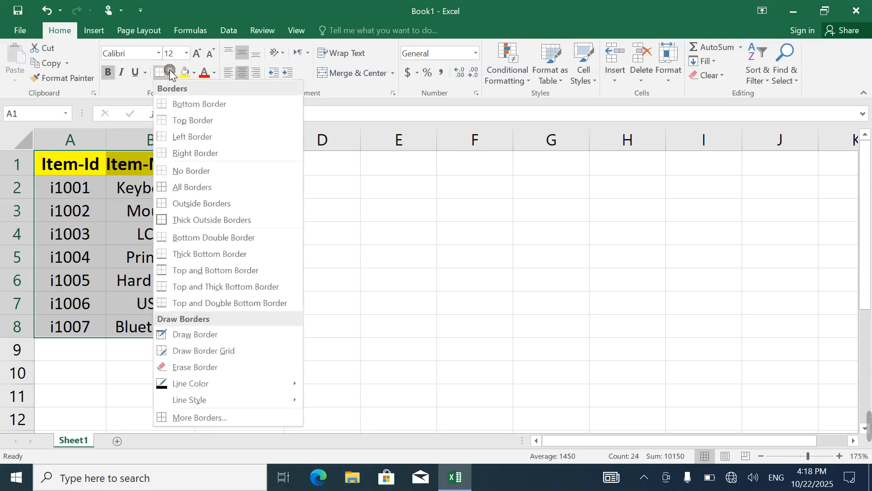
left_click(202, 184)
left_click(273, 224)
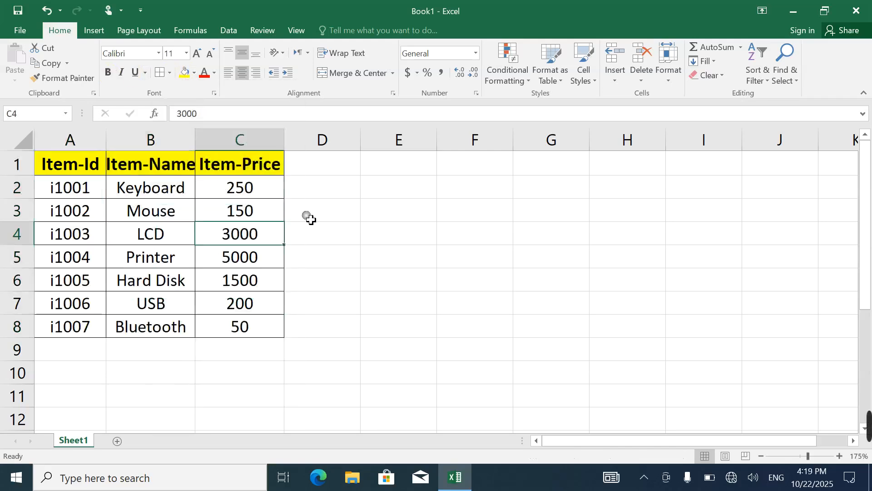
left_click(356, 281)
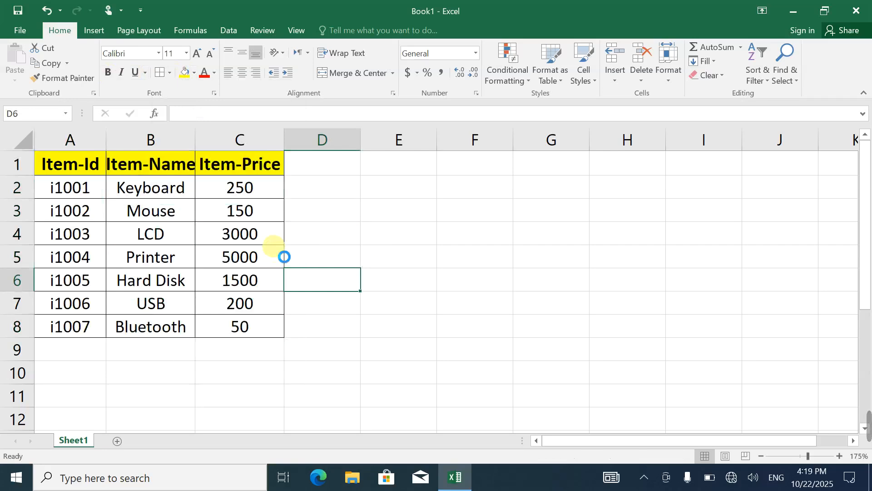
Copy the table A1:C8 and examine the Paste Special options for cell D1
scroll(281, 253, "up", 5, "ctrl")
left_click_drag(114, 181, 304, 410)
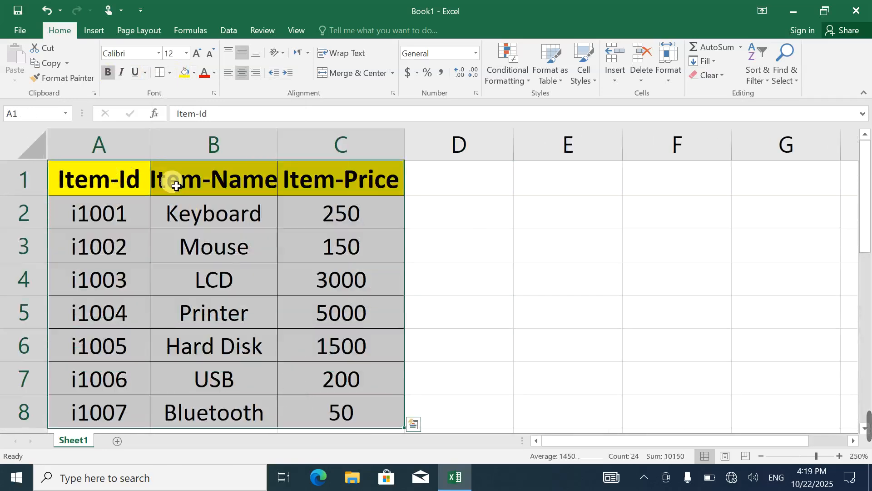
left_click(49, 63)
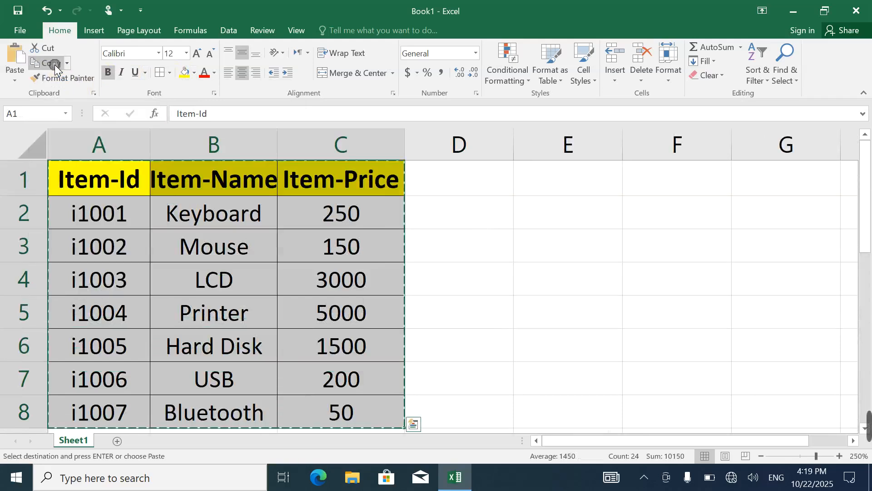
scroll(464, 294, "down", 2)
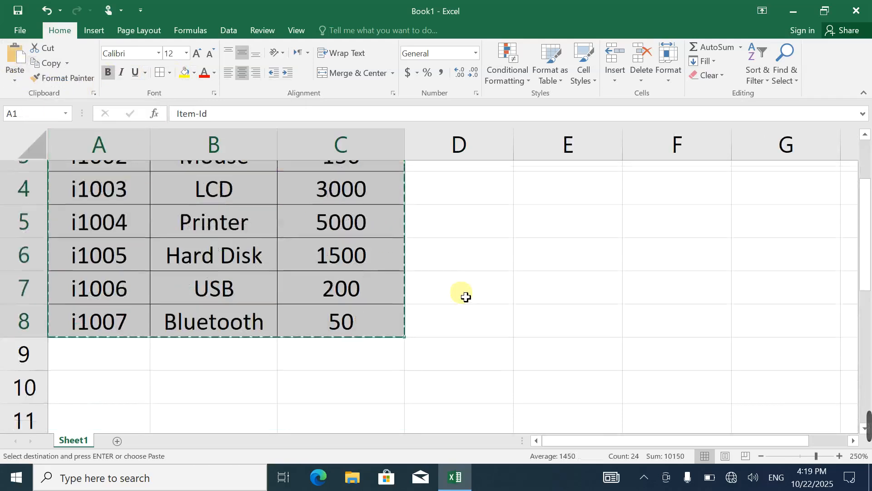
scroll(446, 245, "up", 2)
scroll(447, 246, "down", 4)
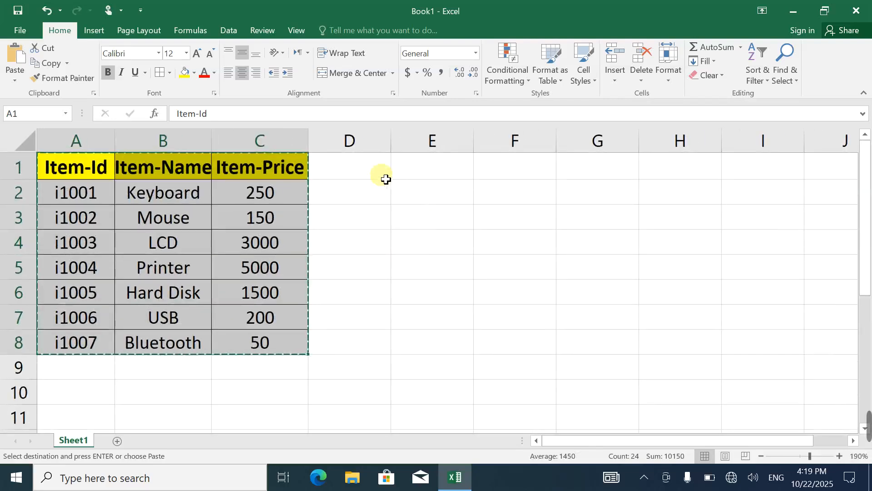
left_click(386, 177)
left_click(15, 80)
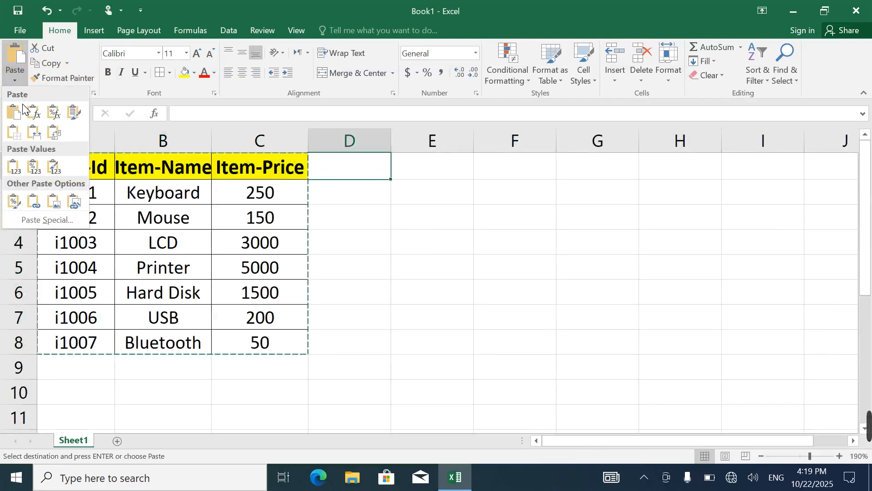
left_click(50, 221)
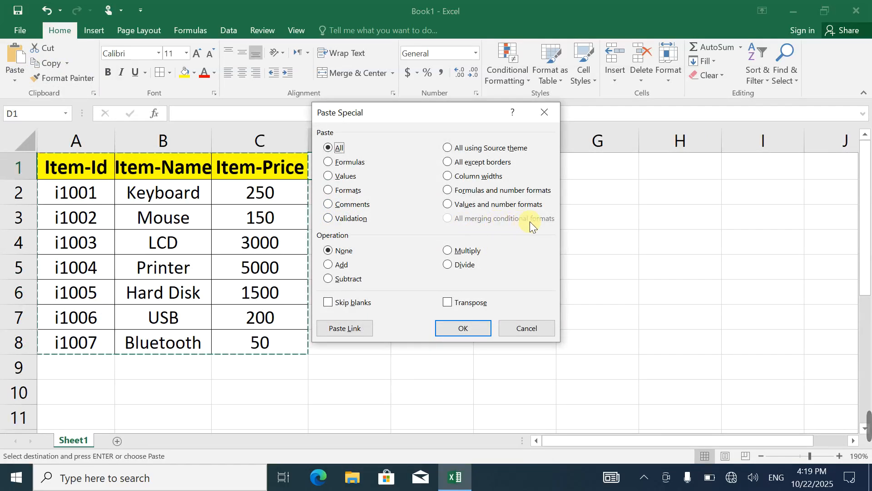
left_click(547, 112)
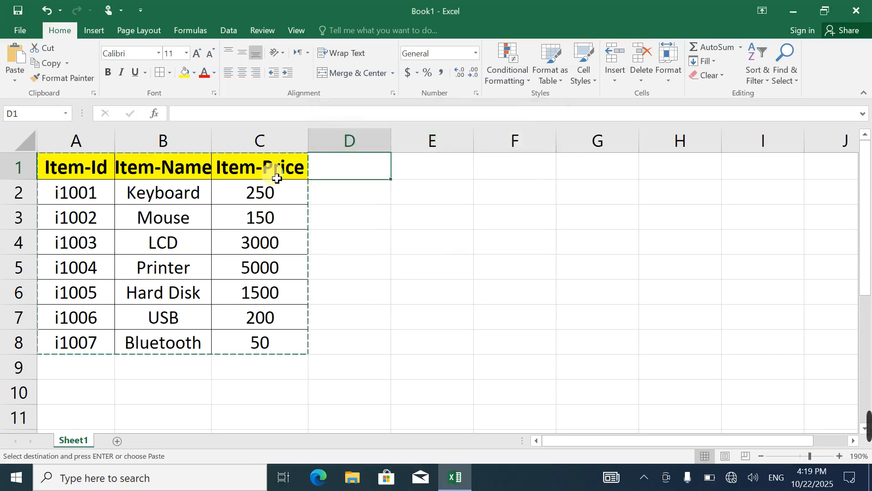
Add a comment to the Mouse cell B3 reading "we have 50 mouse in shop"
left_click(168, 223)
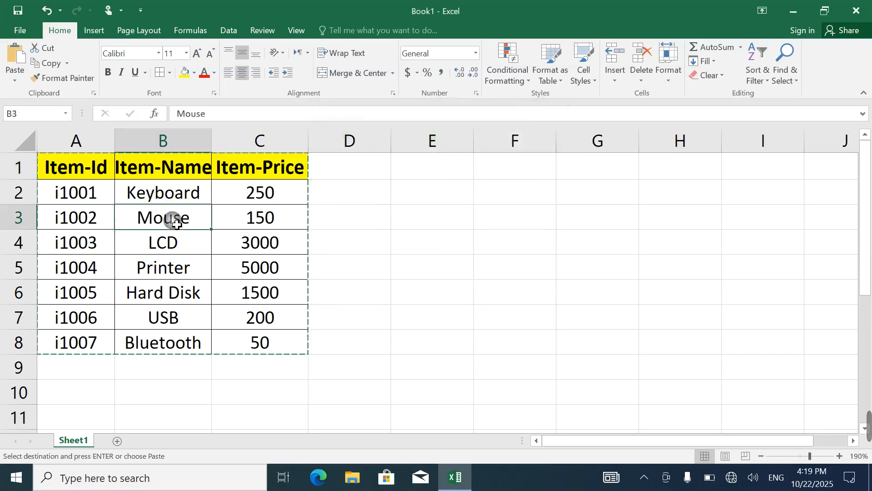
left_click(260, 31)
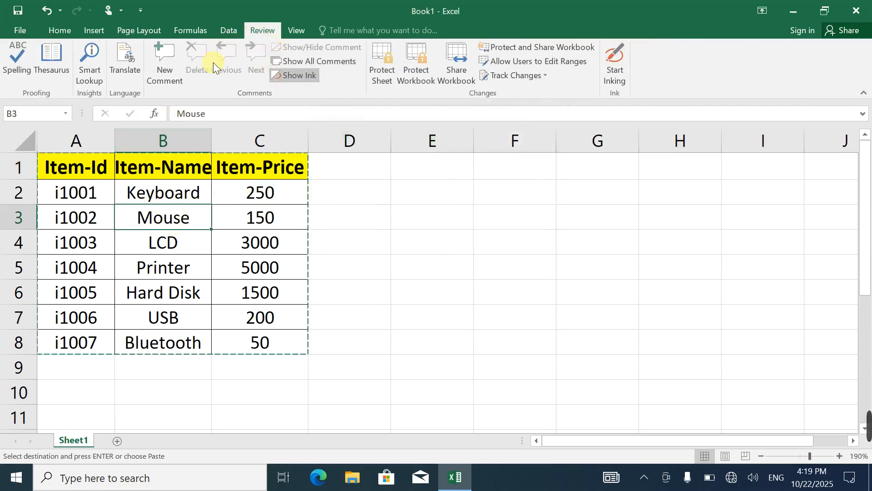
left_click(167, 66)
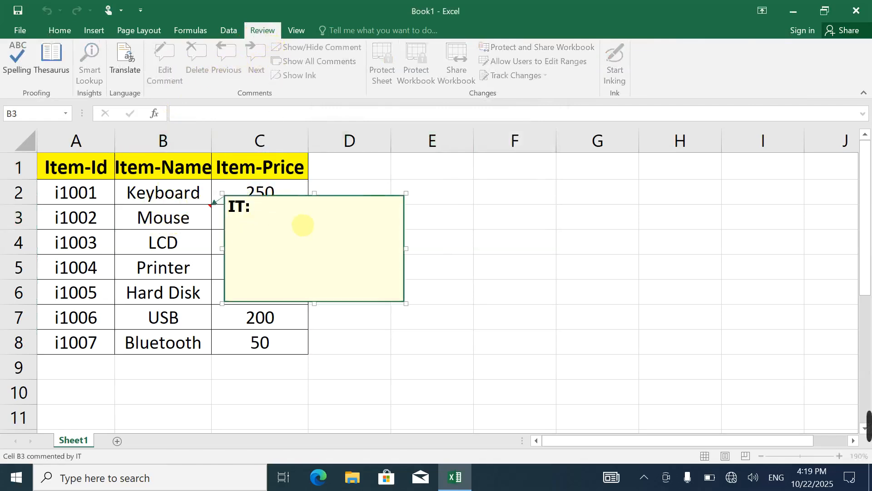
type("we HAV")
key("BackSpace")
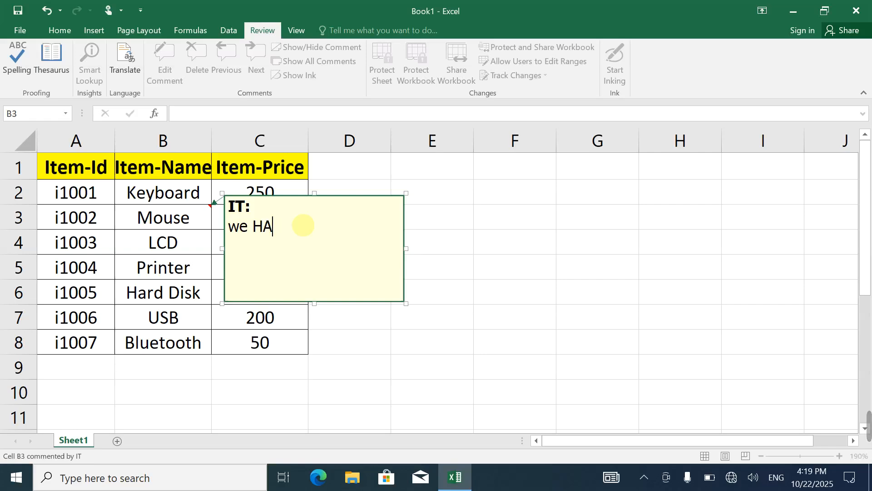
type("hav")
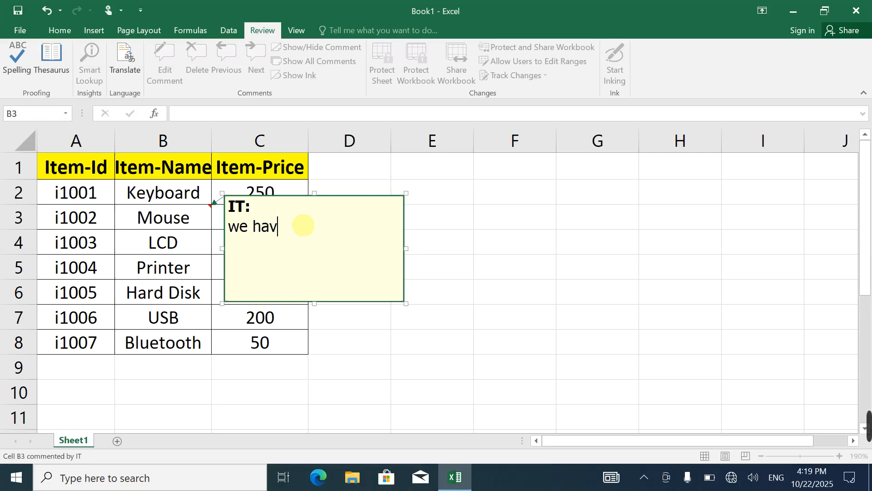
type("e 50")
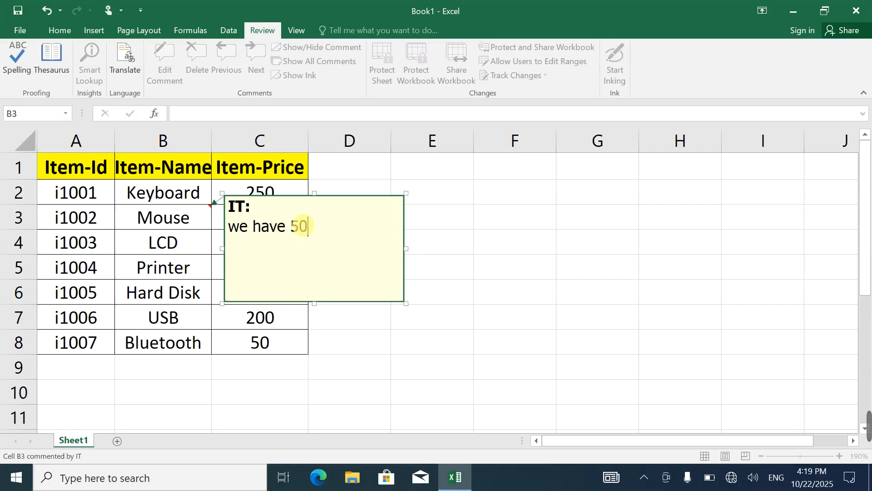
type(" mouse in shop")
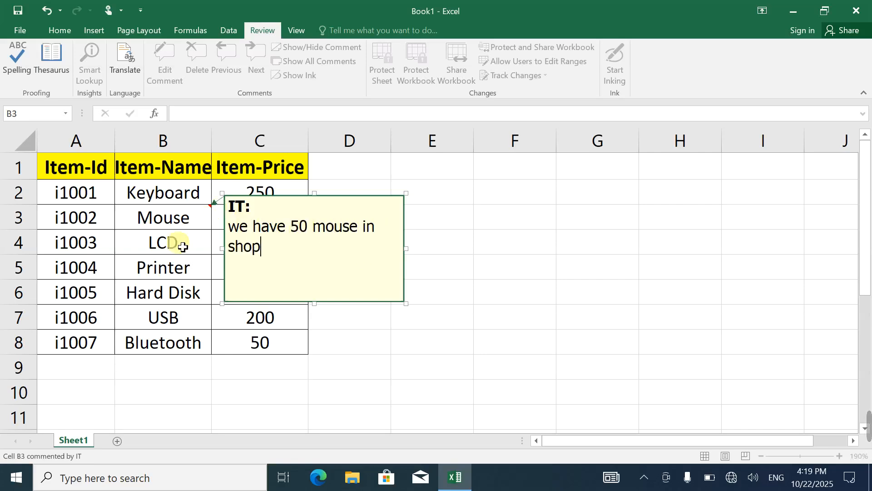
left_click(184, 243)
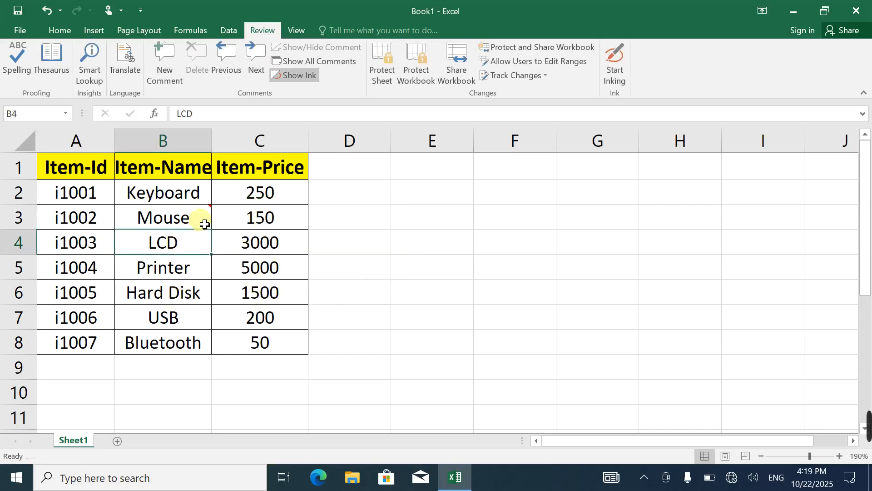
Copy the Mouse cell B3 and paste only its comment onto the Bluetooth cell B8 with Paste Special
left_click(191, 221)
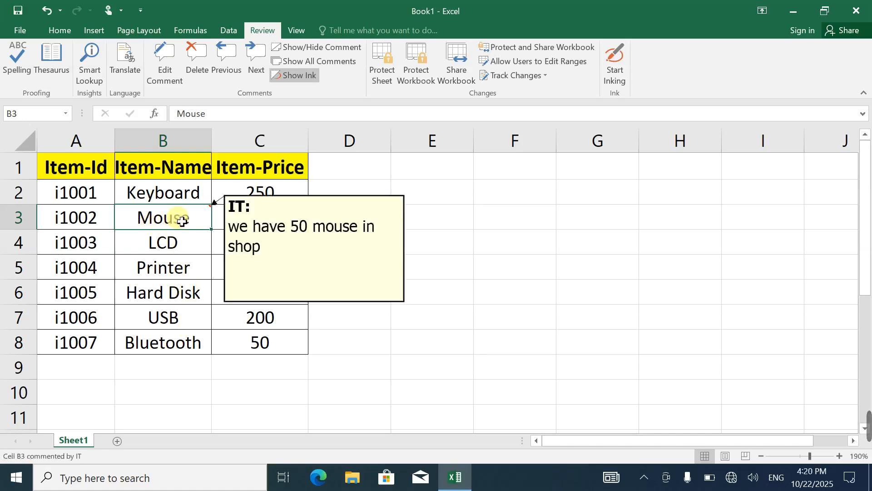
left_click(59, 31)
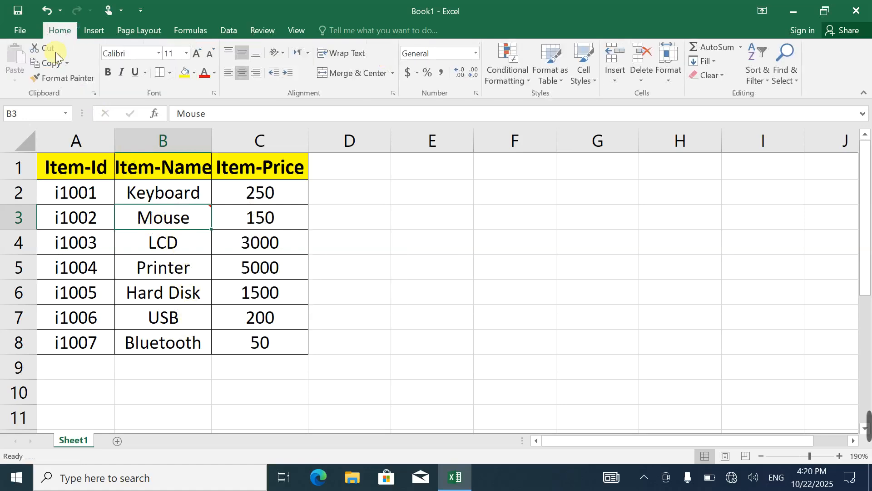
left_click(50, 66)
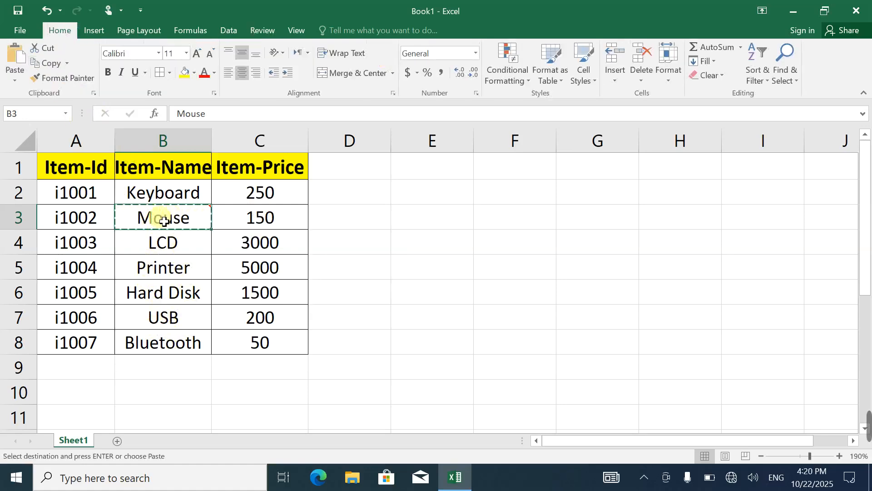
left_click(169, 343)
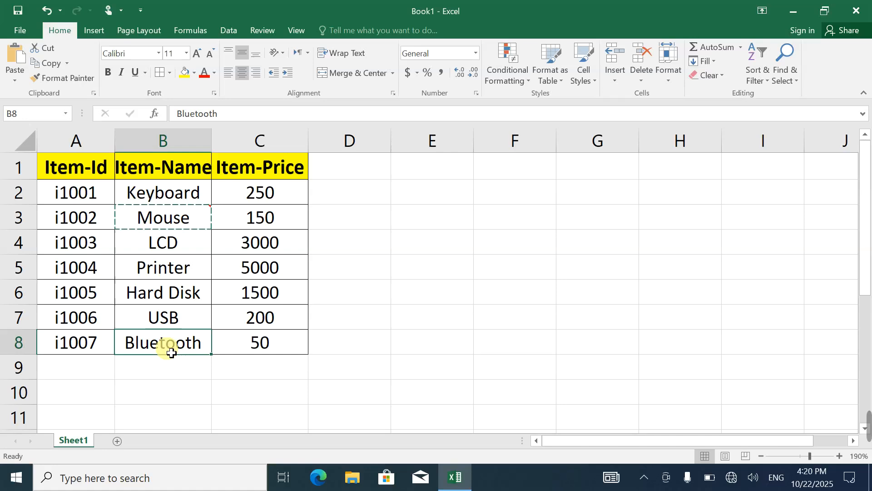
left_click(15, 81)
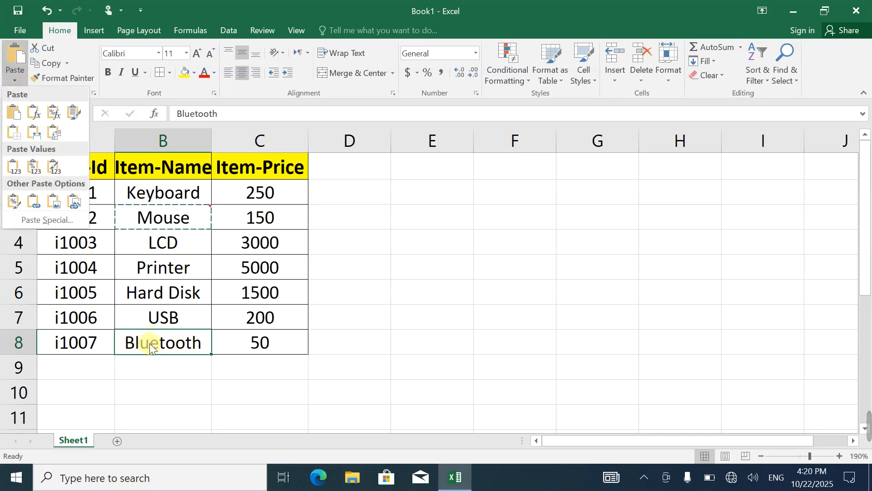
left_click(50, 220)
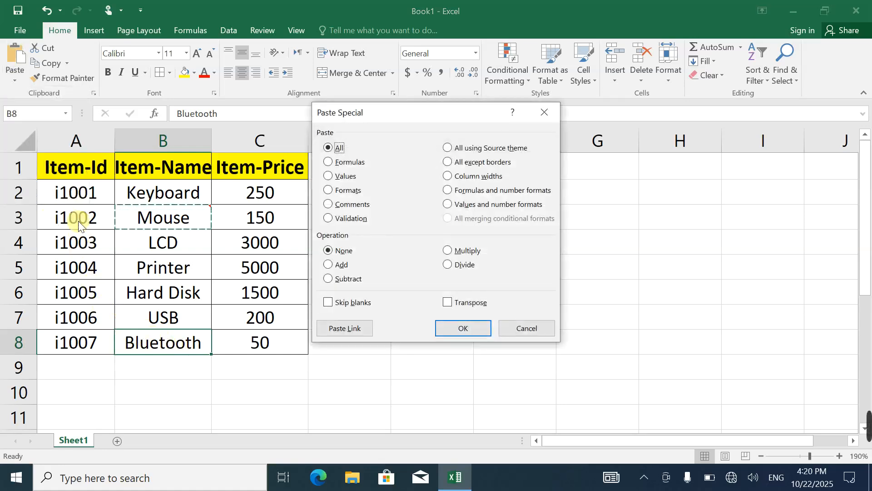
left_click(328, 204)
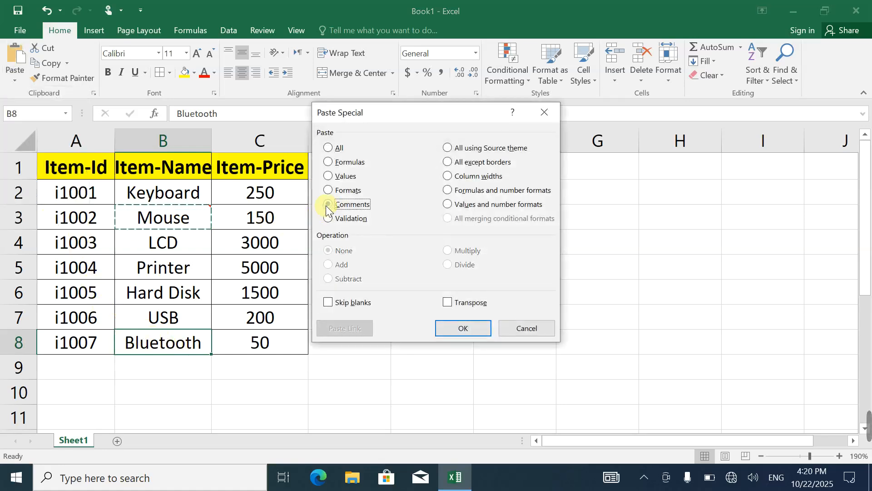
left_click(456, 328)
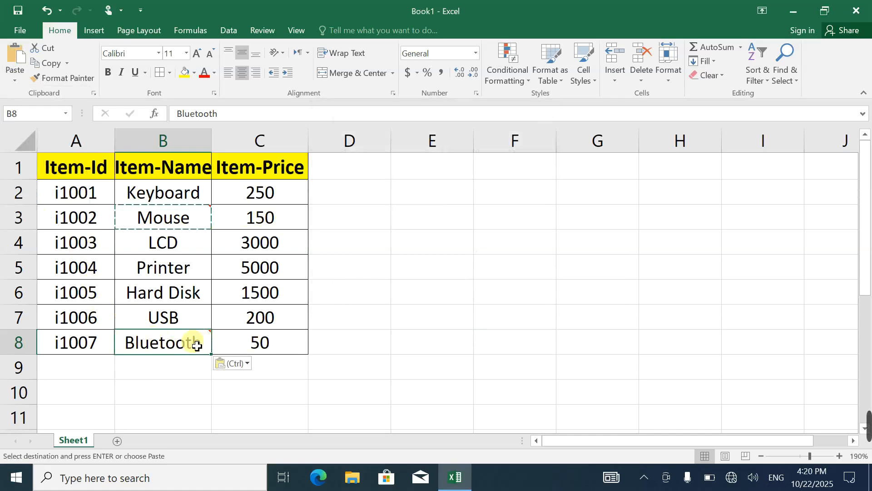
mouse_move(212, 337)
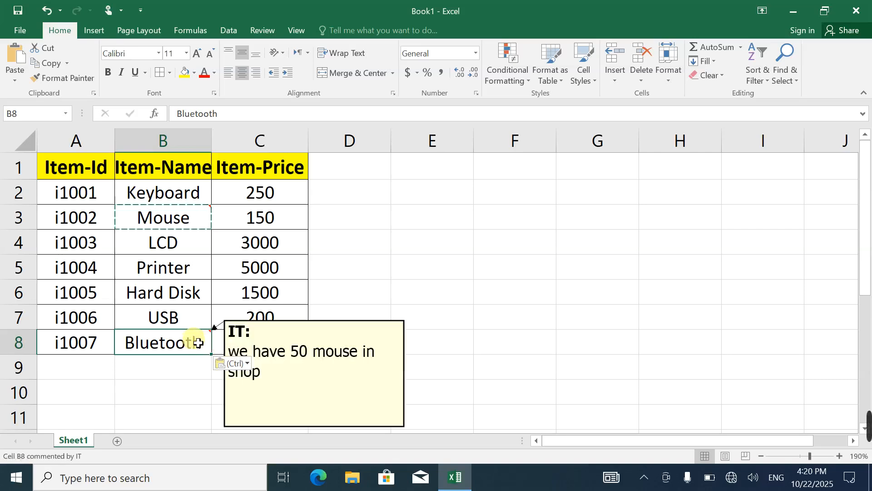
left_click(165, 225)
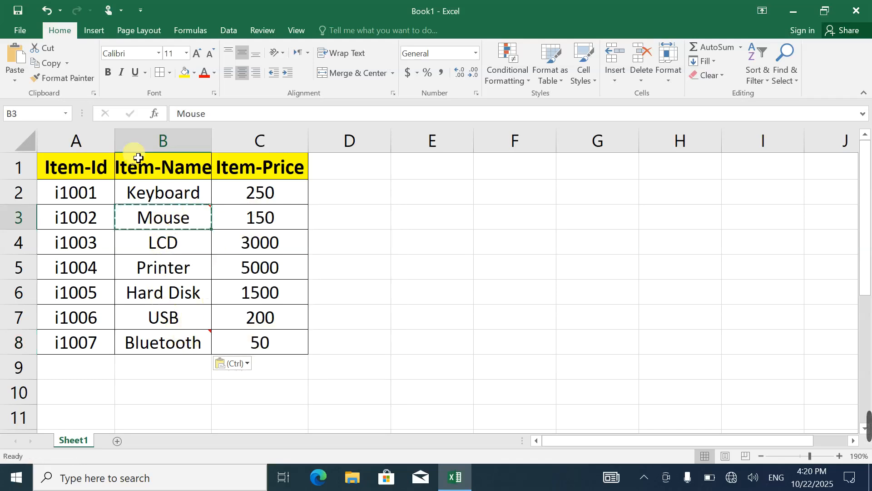
left_click(177, 268)
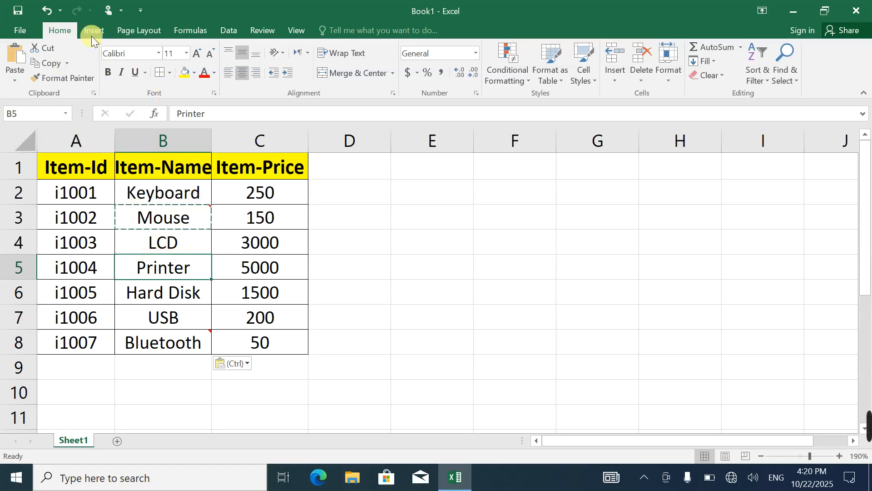
left_click_drag(68, 170, 278, 345)
left_click(228, 226)
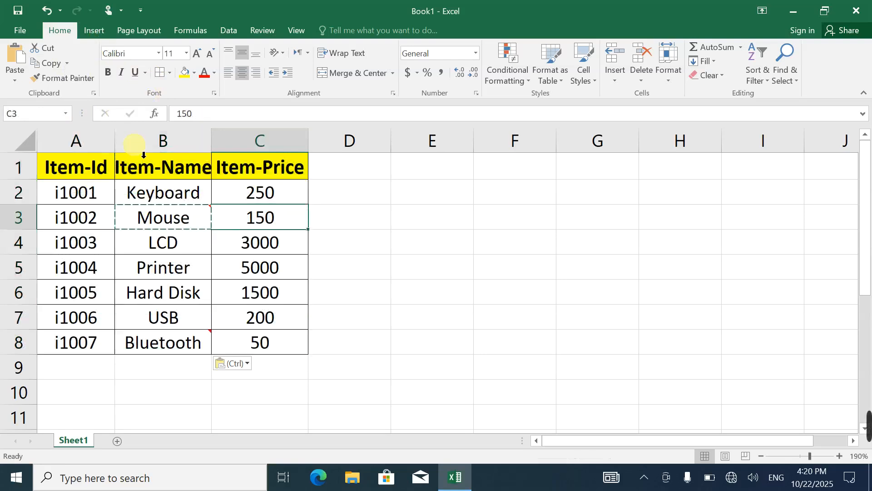
Set the Keyboard price in C2 to 4550 and the Mouse price in C3 to 4500000
left_click(245, 193)
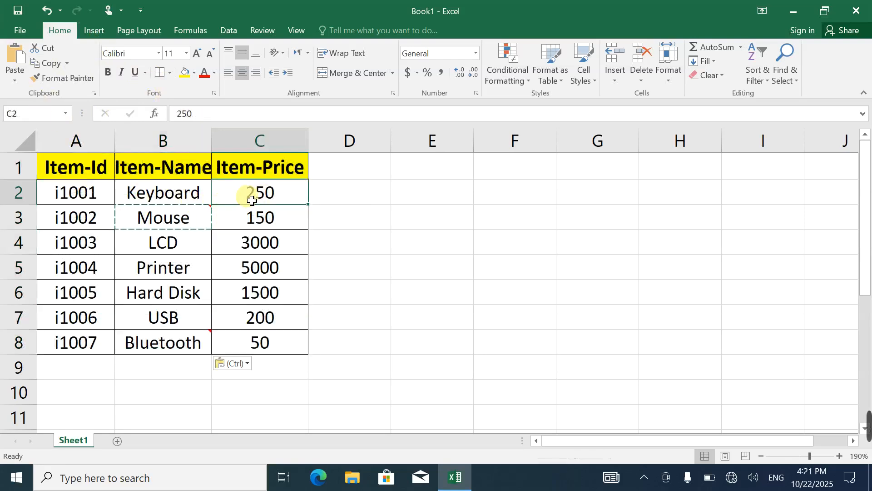
left_click(250, 196)
type("4550")
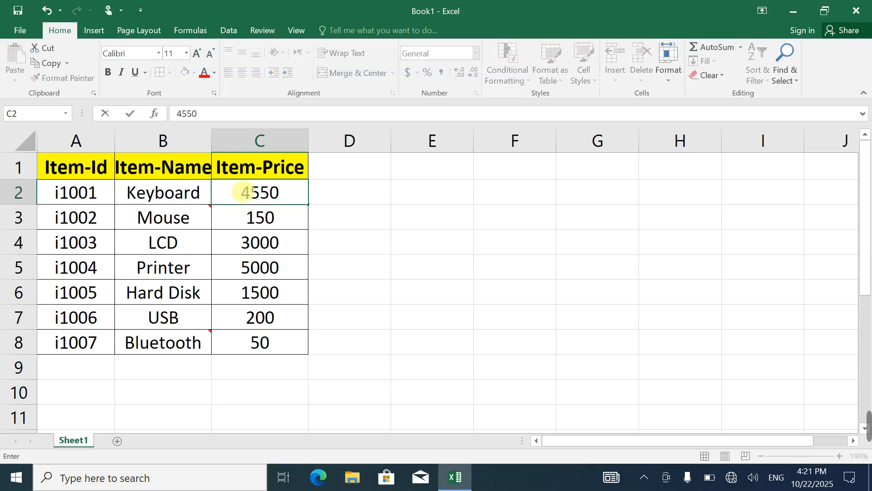
key("Return")
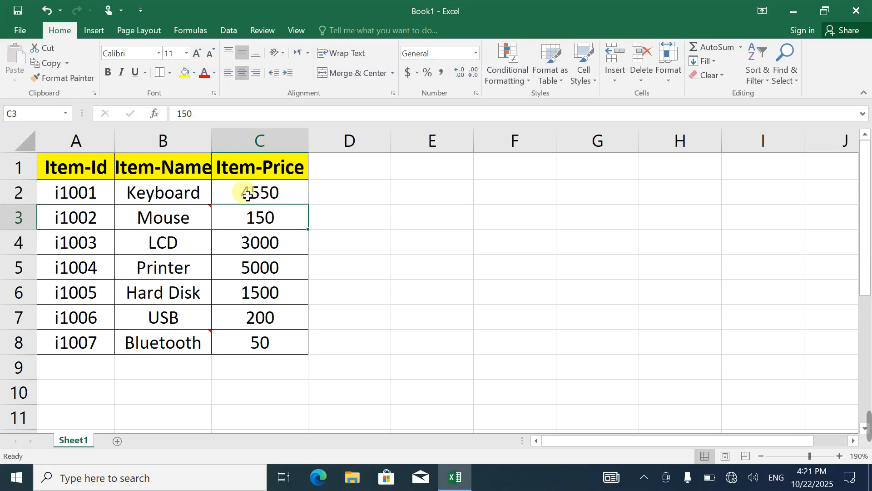
type("4500000")
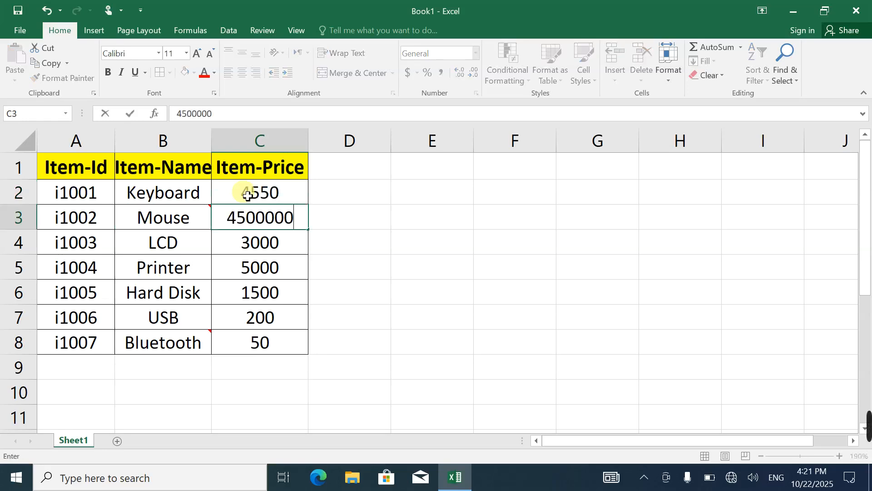
key("Return")
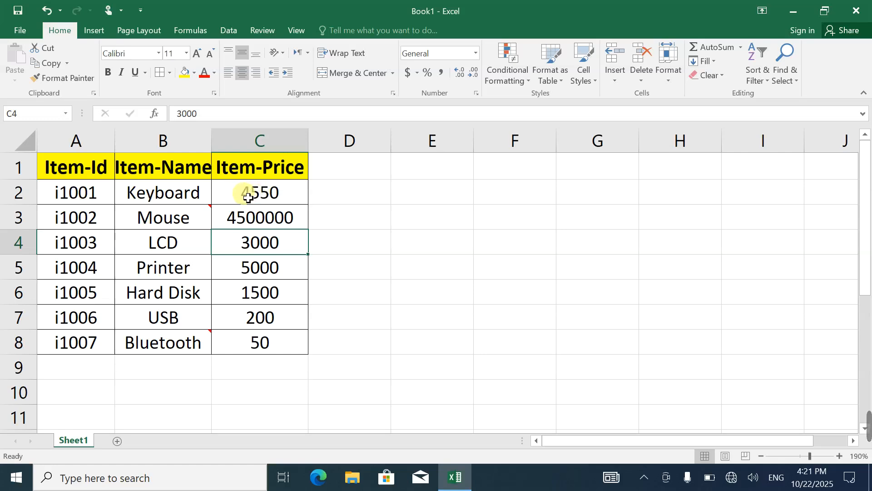
Undo the Keyboard and Mouse price changes and the comment paste on the Bluetooth cell B8
key("ctrl+z")
key("ctrl+z")
key("ctrl+z")
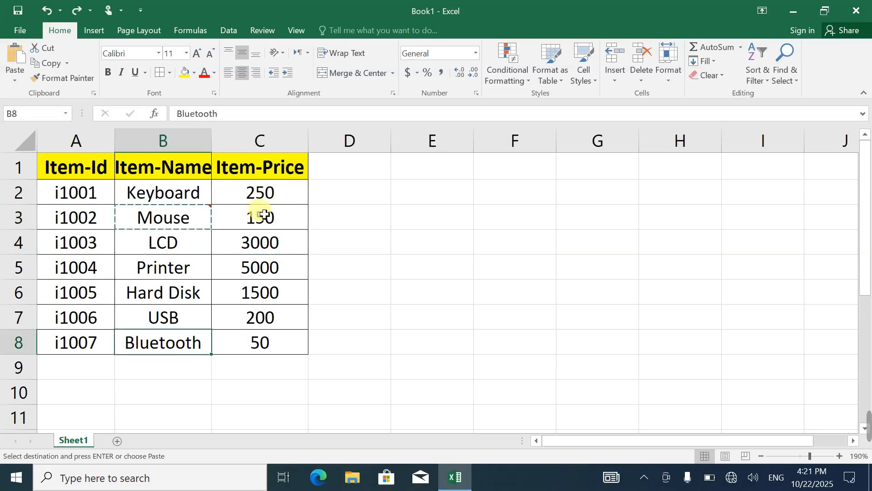
Open Data Validation for the item prices C2:C8 and allow only whole numbers
left_click(264, 191)
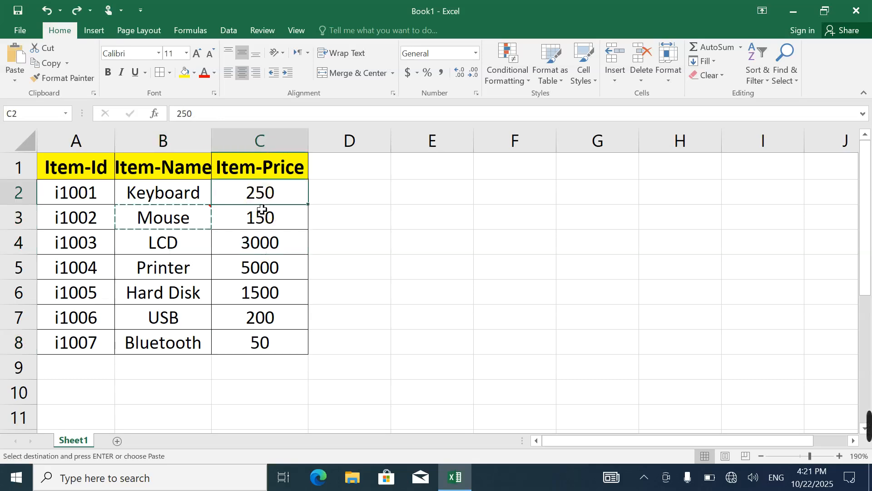
left_click_drag(262, 209, 259, 342)
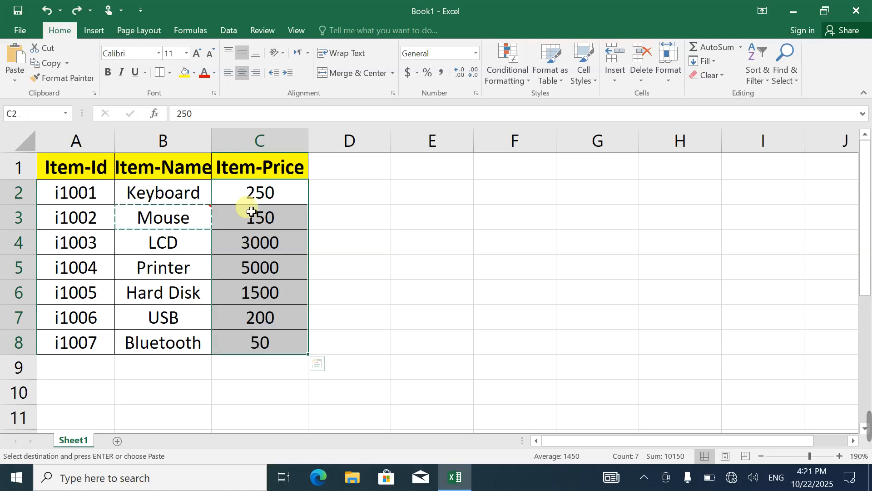
left_click(227, 31)
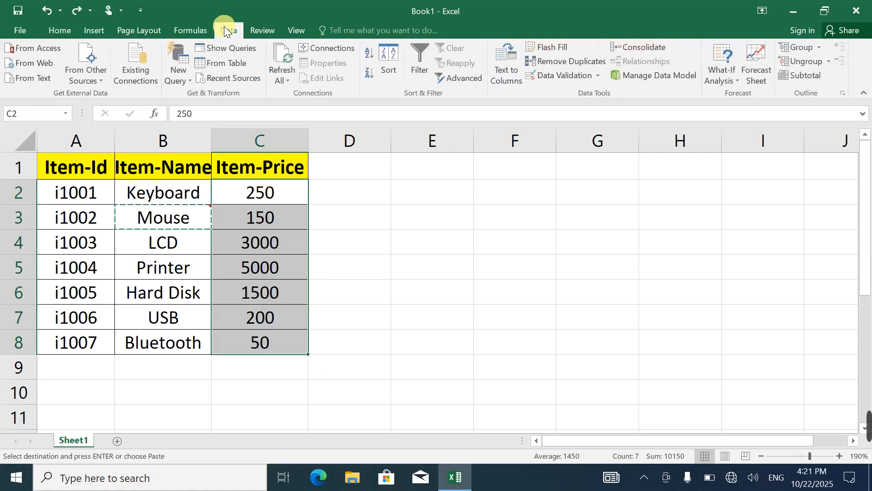
left_click(553, 76)
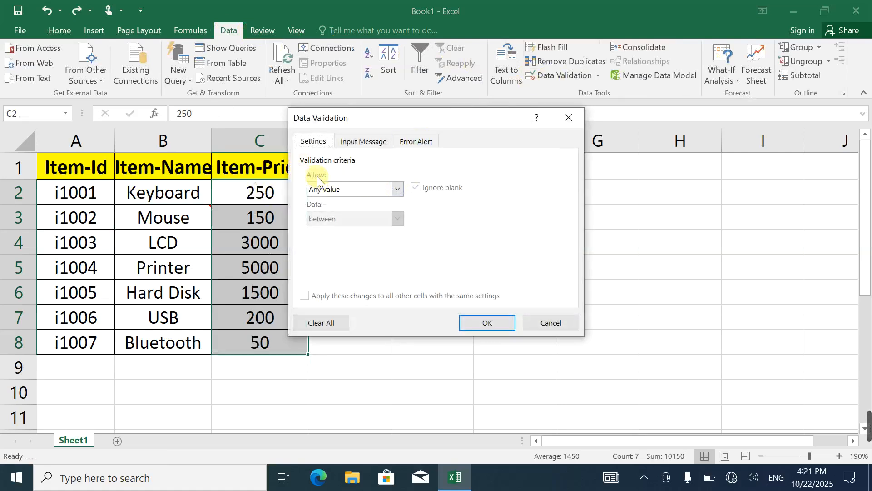
left_click(337, 189)
left_click(335, 210)
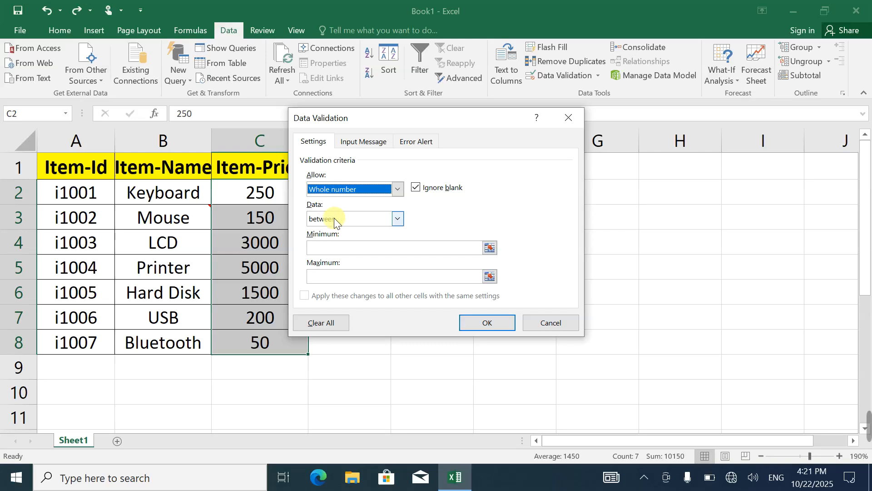
Set the validation minimum to 50 and the maximum to 5000, and apply the rule to the prices
left_click(330, 248)
left_click(312, 247)
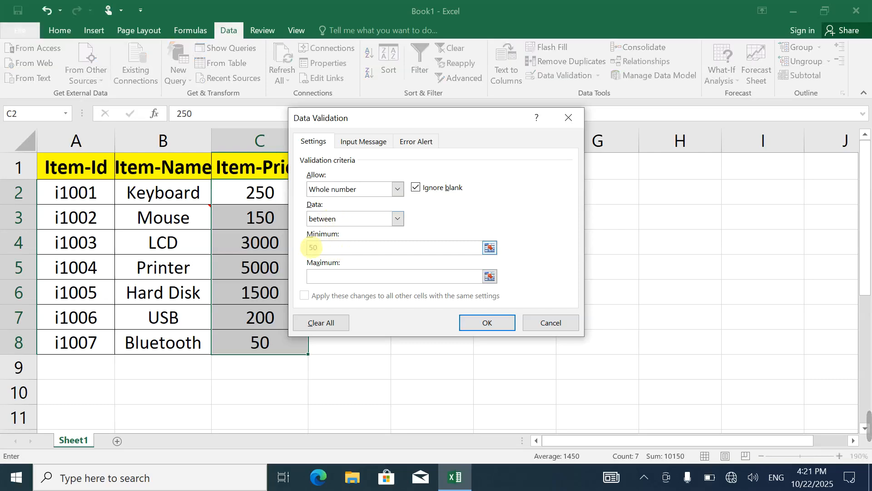
type("50+")
key("Down")
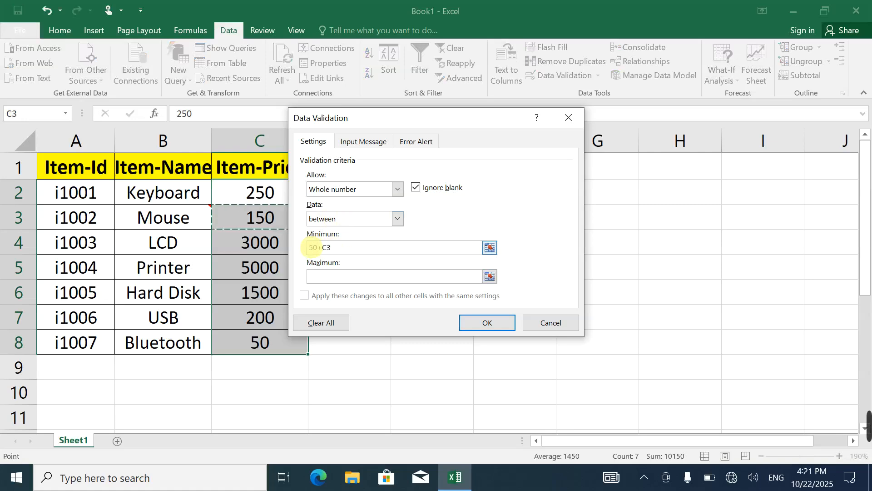
key("BackSpace")
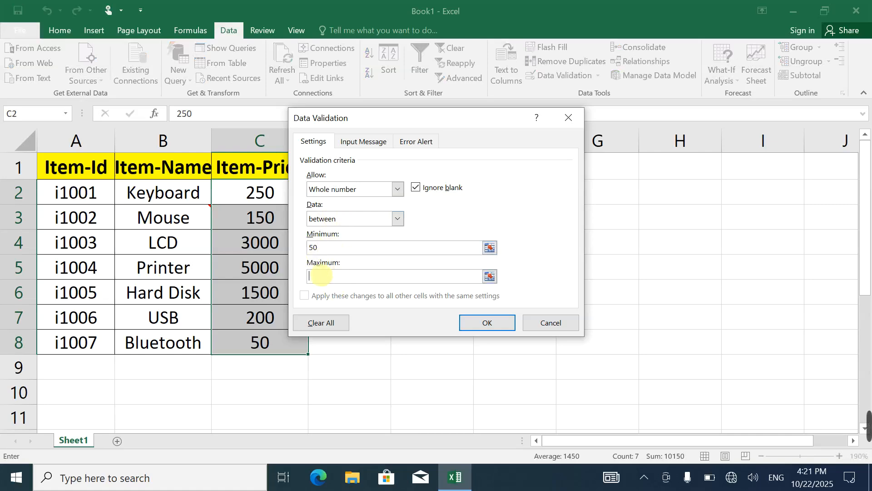
key("Tab")
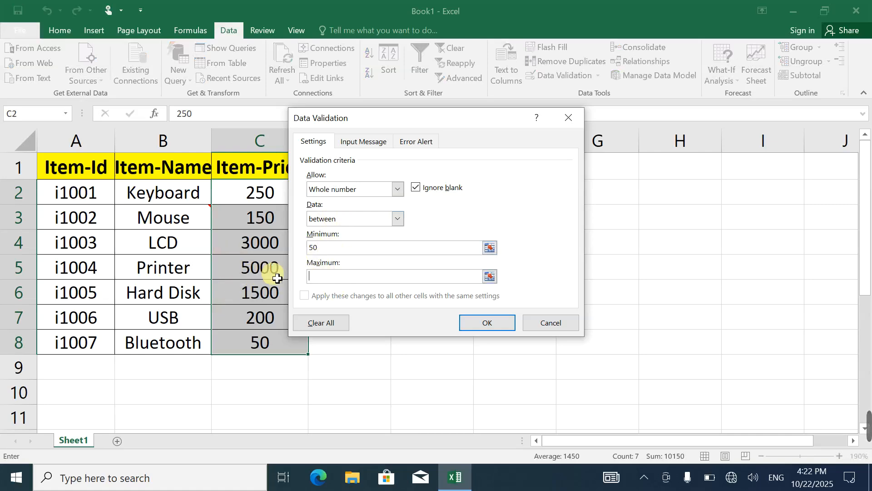
left_click(423, 275)
type("5000")
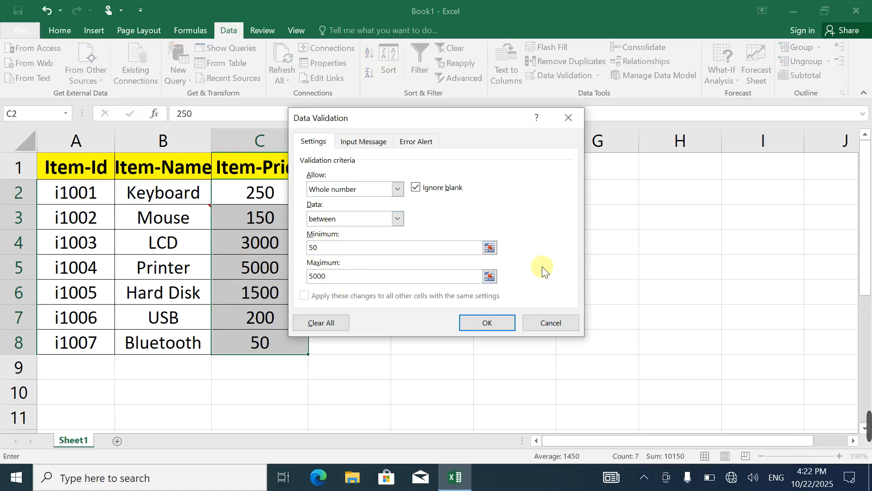
left_click(488, 322)
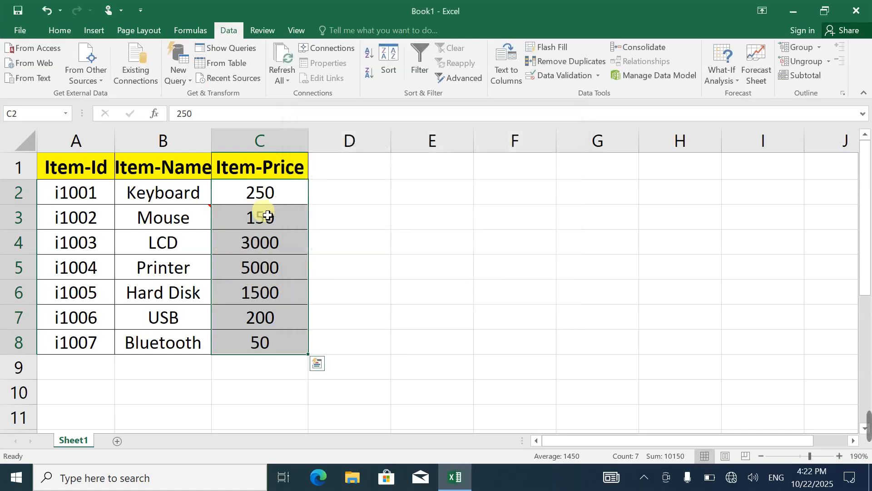
Set the Keyboard price in C2 to 300 and the Mouse price in C3 to 200
left_click(255, 202)
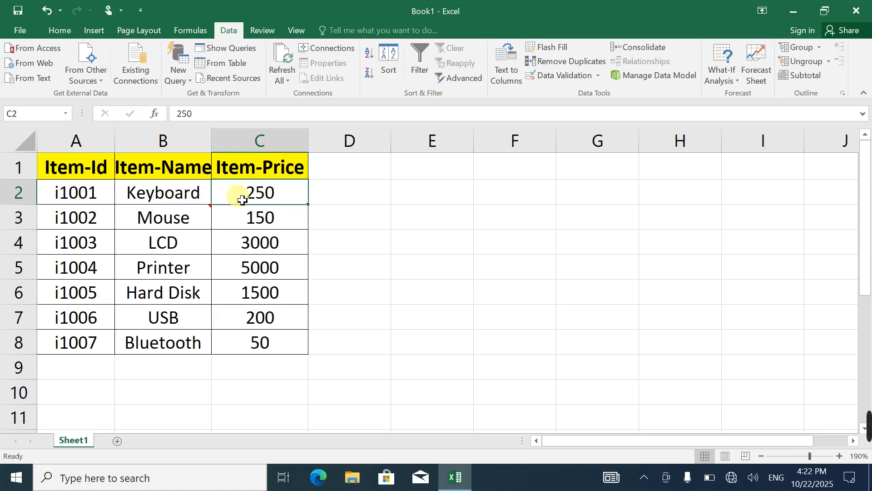
type("300")
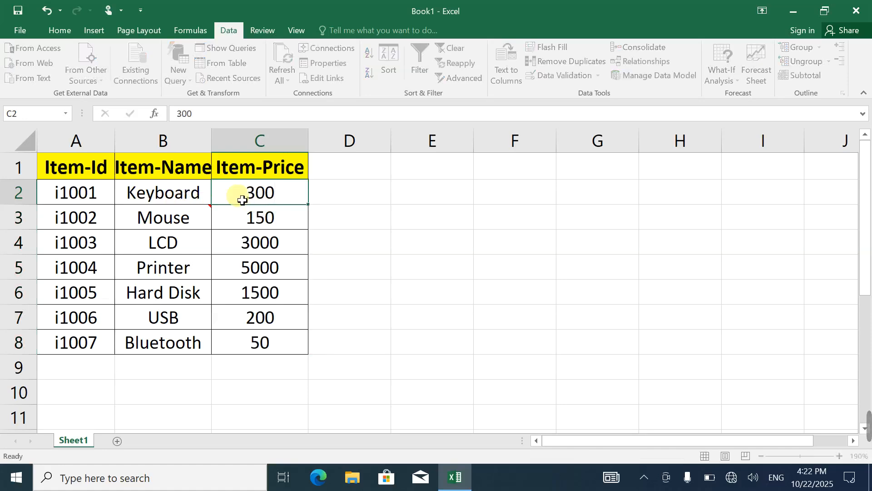
key("Return")
type("200")
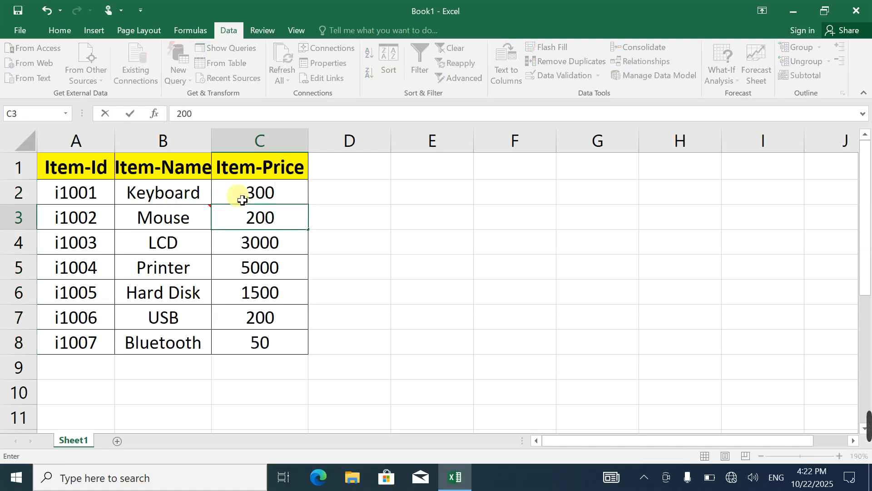
key("Return")
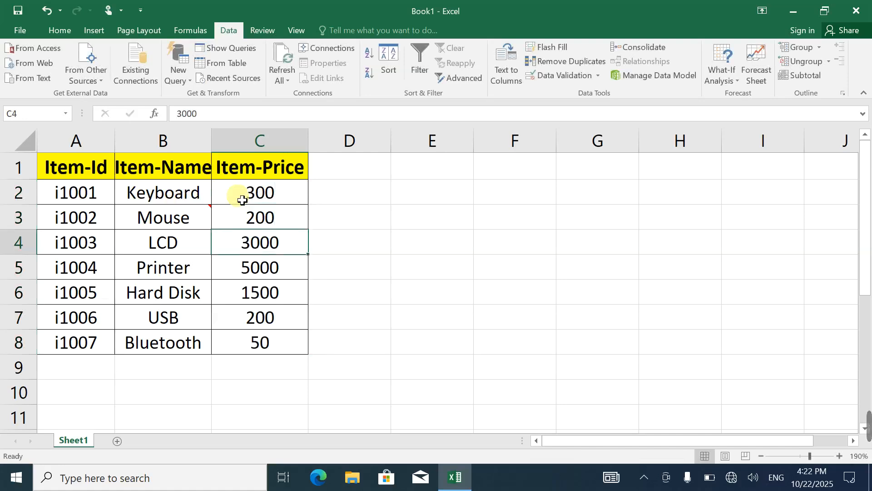
Test the validation rule by trying to set the LCD price in C4 to 30, and cancel the entry
type("30")
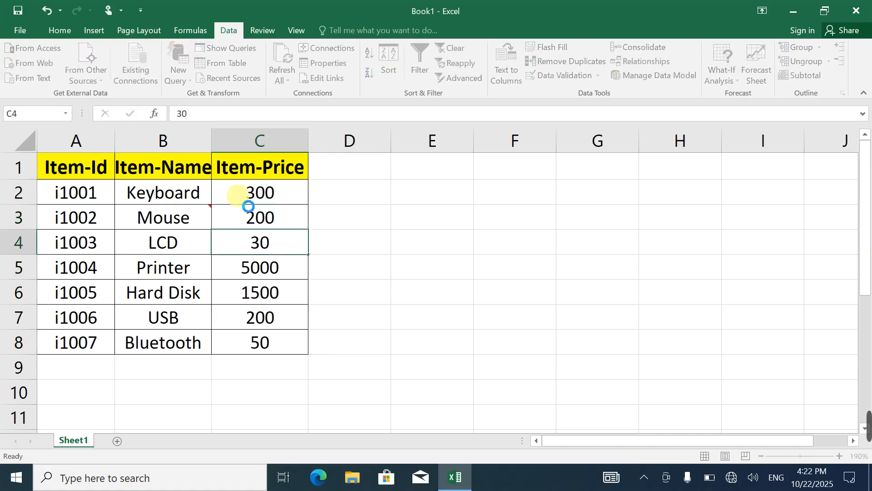
key("Return")
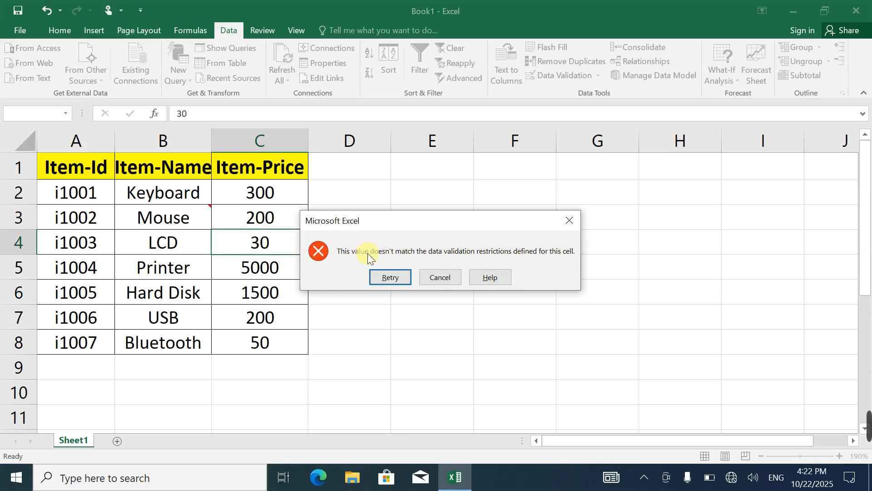
left_click(432, 278)
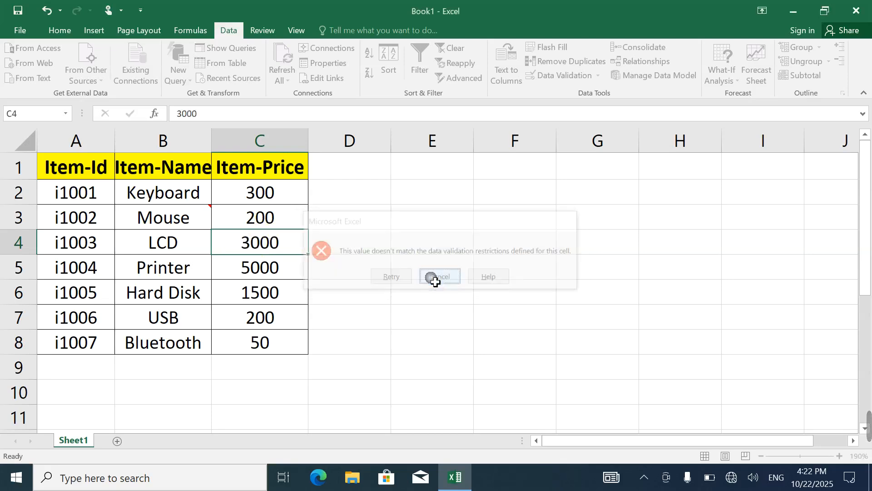
Try 6000 as the Printer price in C5 and retry the entry with 4000
left_click(274, 266)
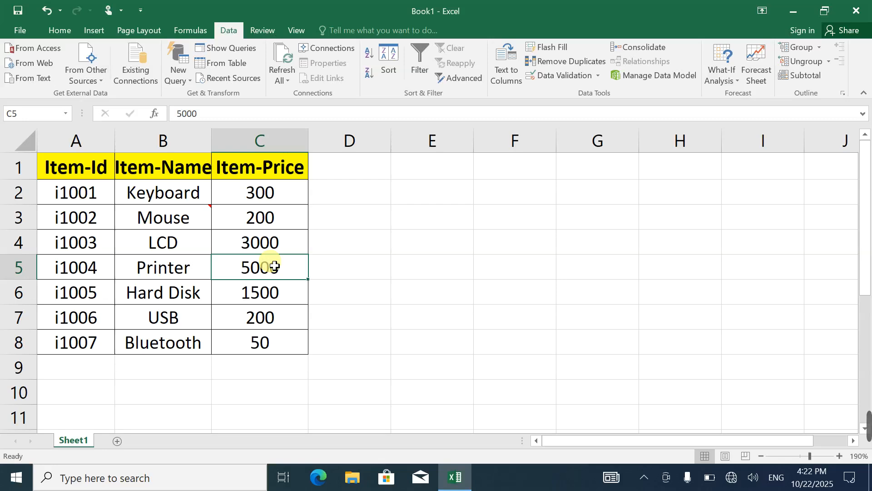
type("6000")
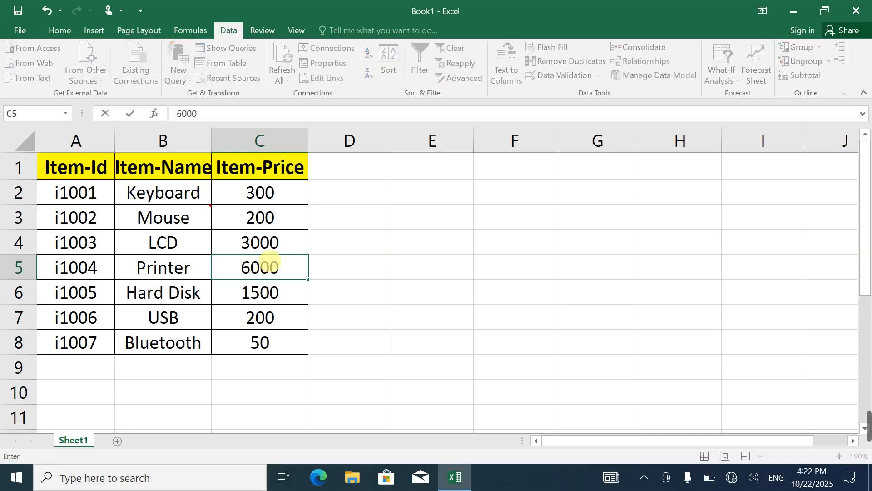
key("Return")
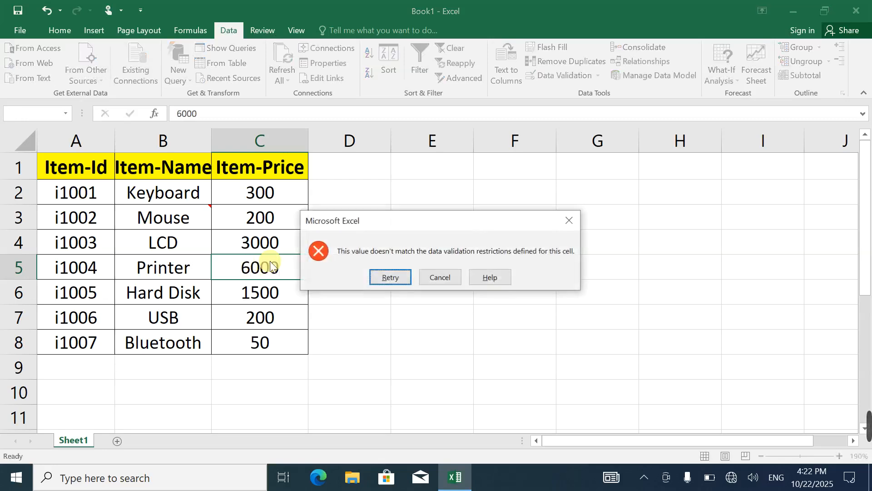
left_click(390, 278)
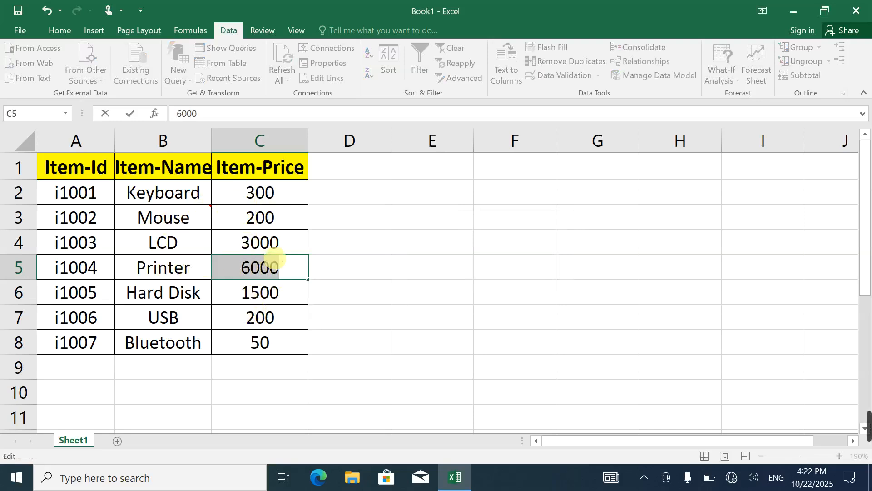
type("400")
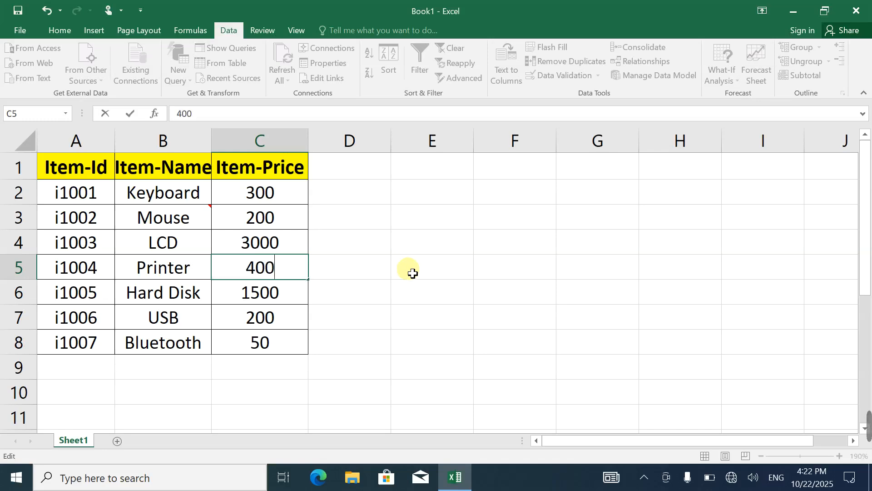
type("0")
key("Return")
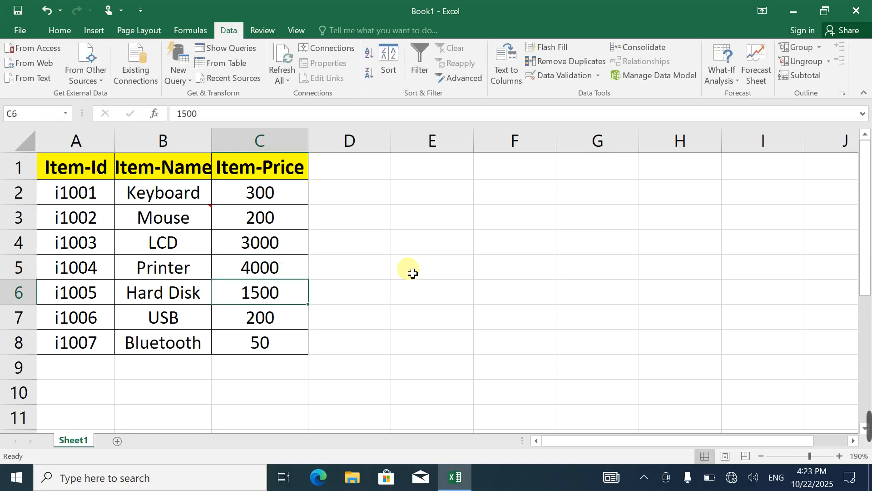
Set the Hard Disk price in C6 and the USB price in C7 to 4999
type("4999")
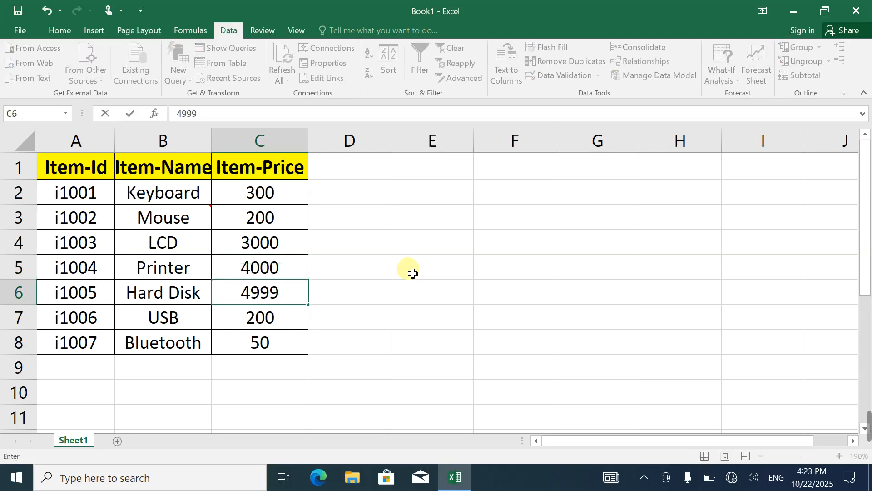
key("Return")
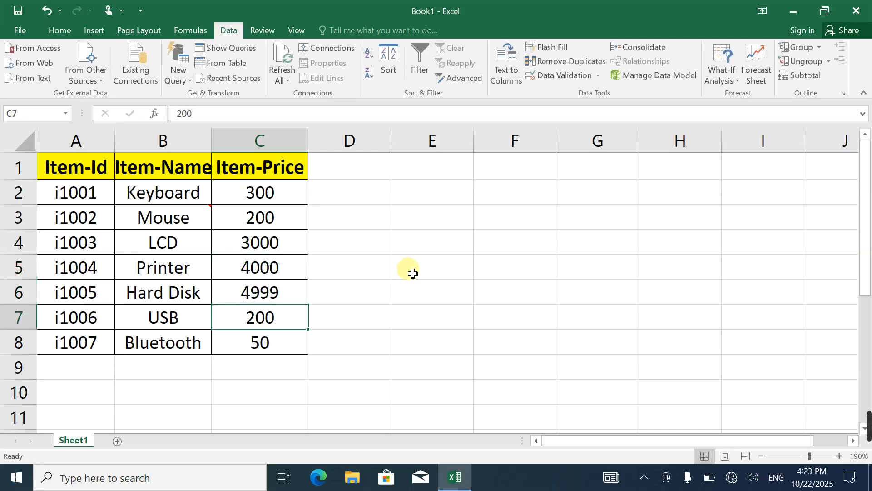
type("4999")
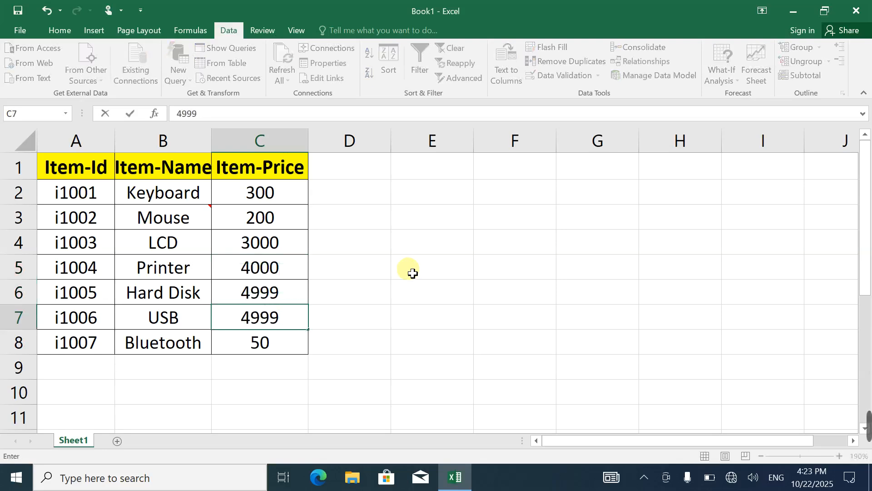
key("Return")
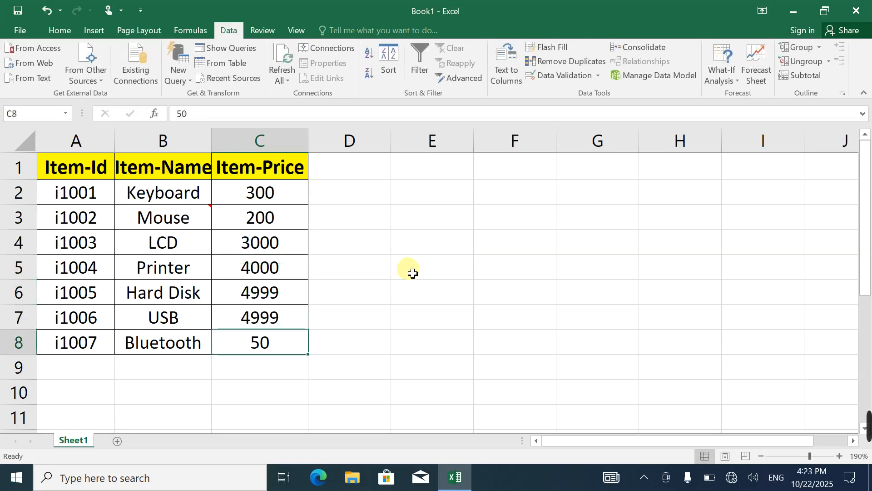
Test the whole-number rule by trying 4999.5 as the USB price in C7, retrying once, and cancel the entry
key("Up")
type("49")
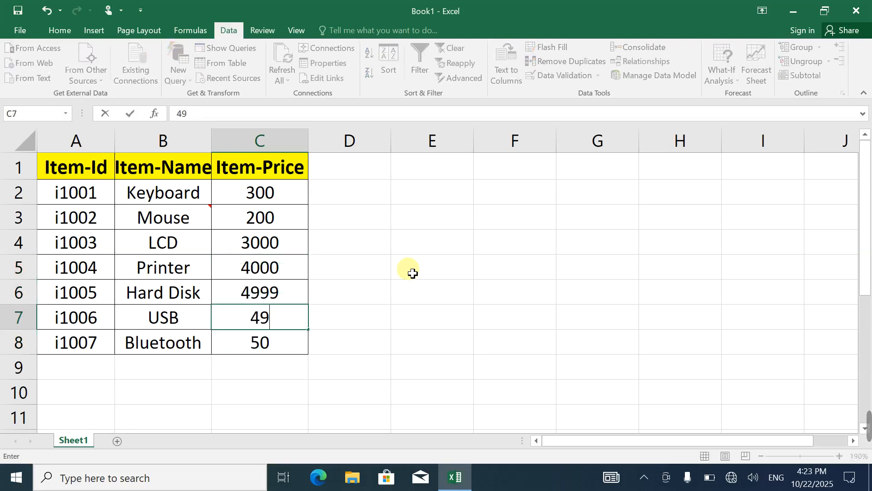
type("99.5")
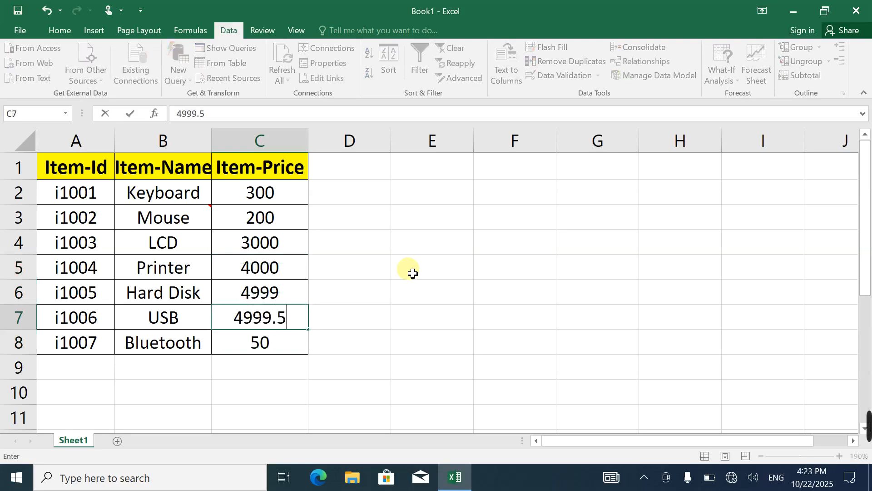
key("Return")
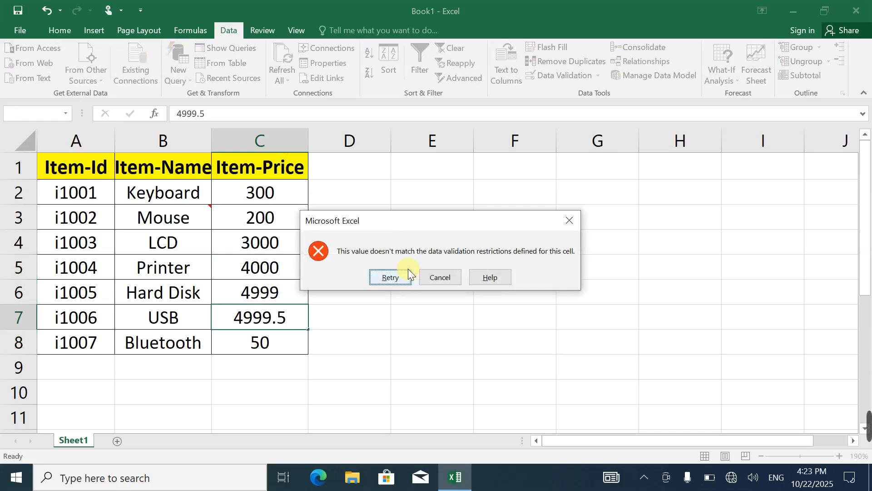
left_click(408, 273)
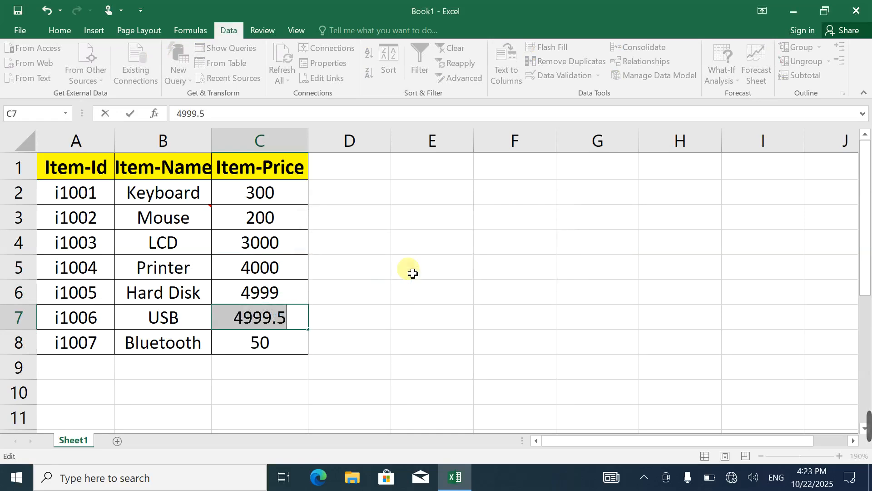
key("Return")
left_click(438, 277)
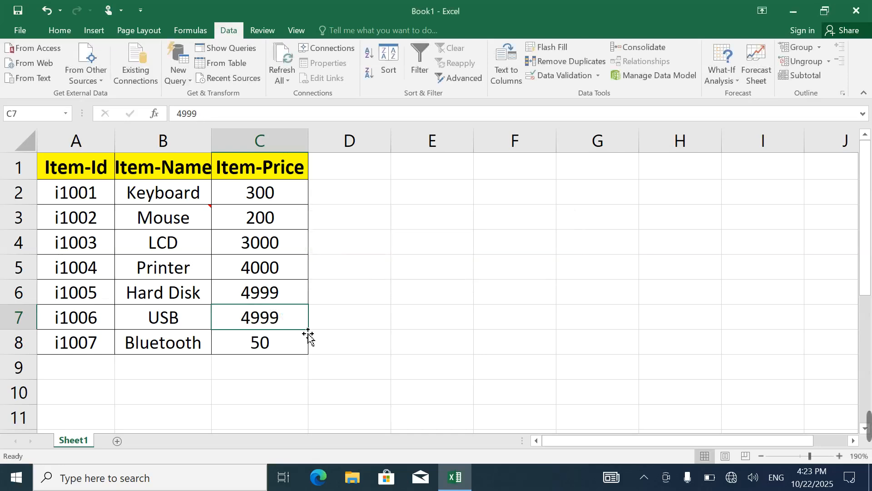
Set the USB price in C7 to 5000
double_click(260, 319)
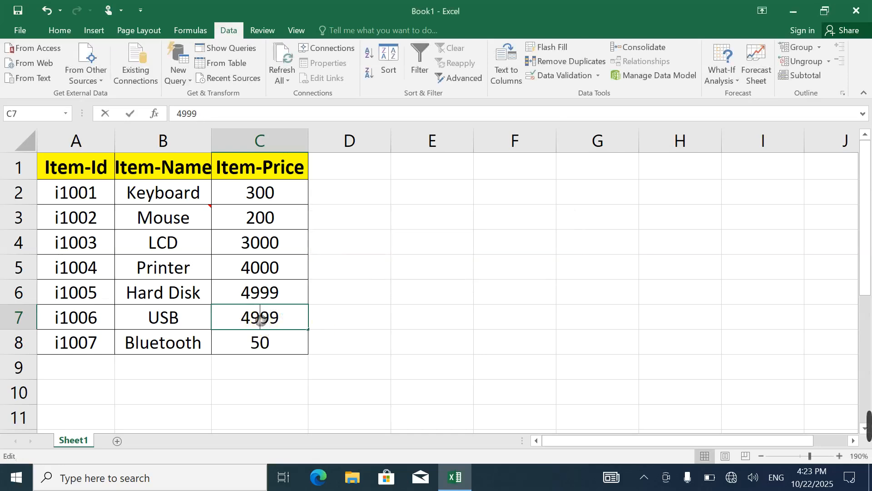
left_click(289, 315)
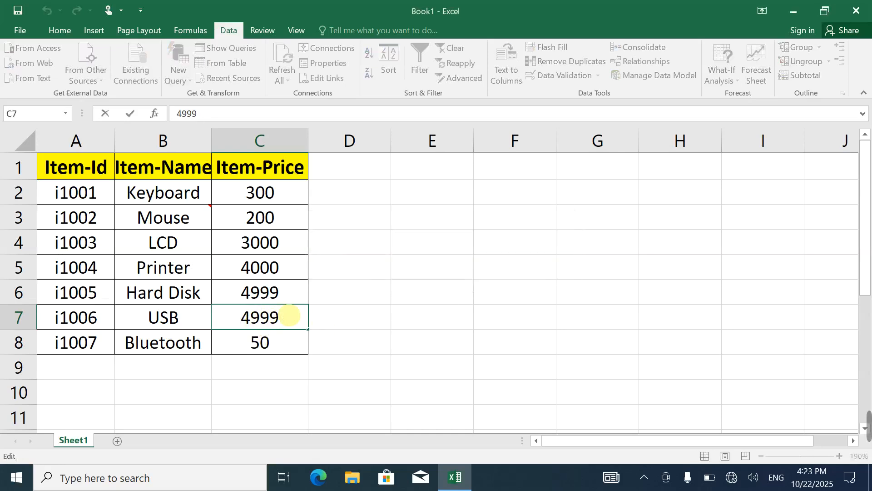
key("BackSpace")
key("BackSpace")
key("BackSpace")
key("BackSpace")
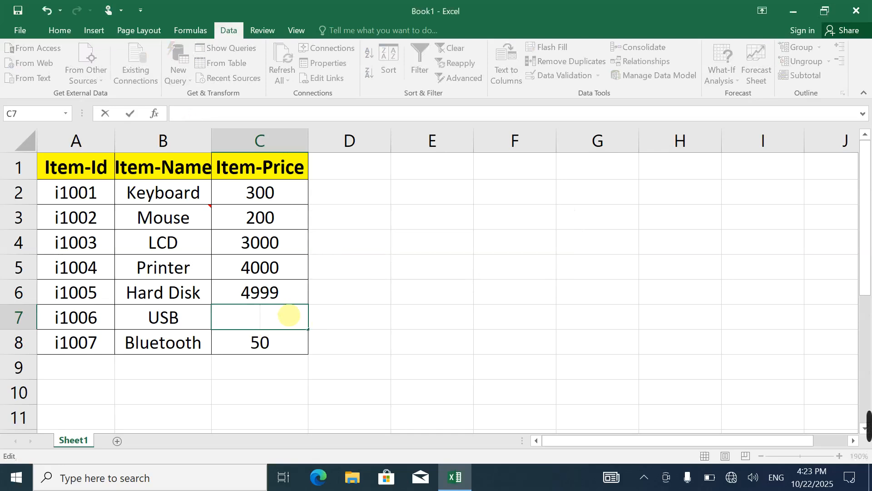
type("5000")
key("Return")
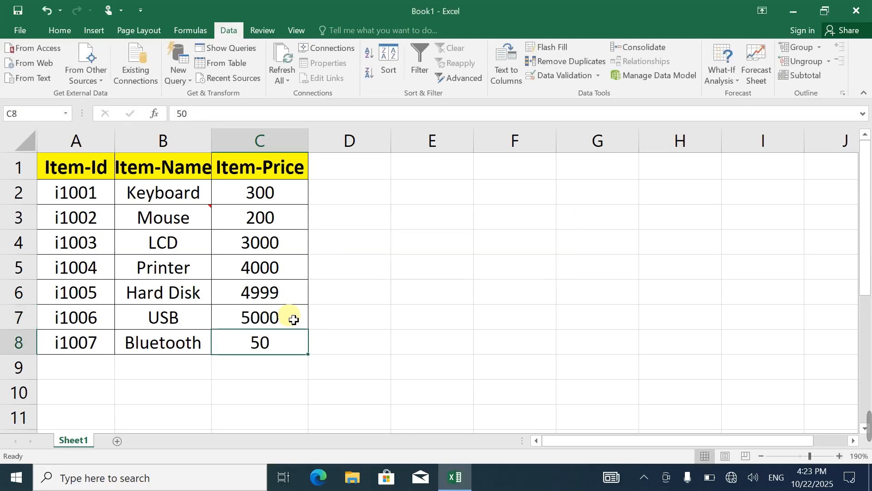
Try to set the Bluetooth price in C8 to the decimal value 4999.5, and cancel the entry
type("4")
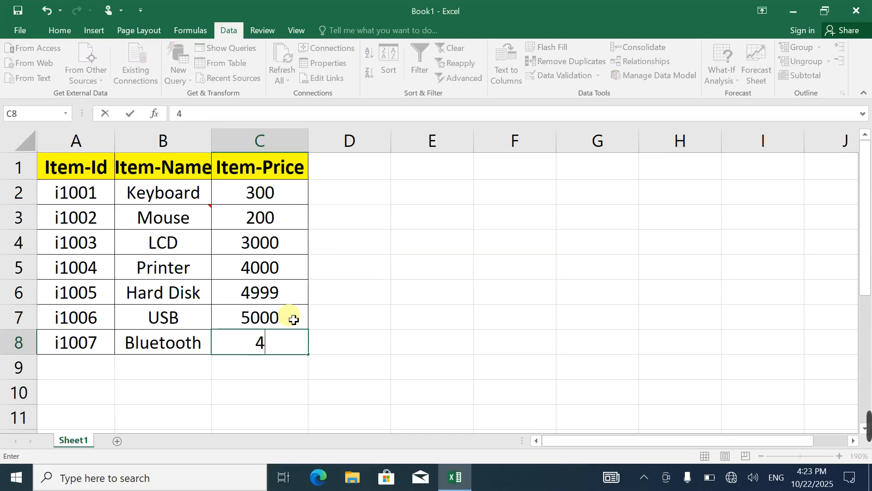
type("999")
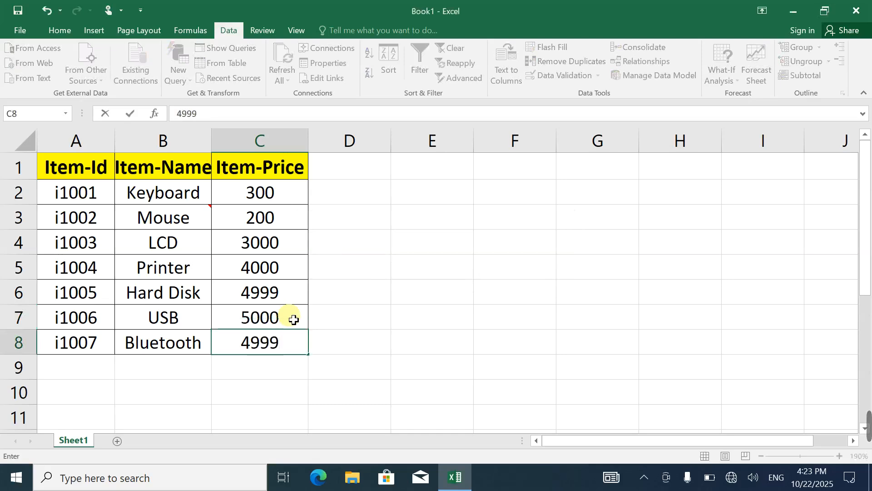
type(".5")
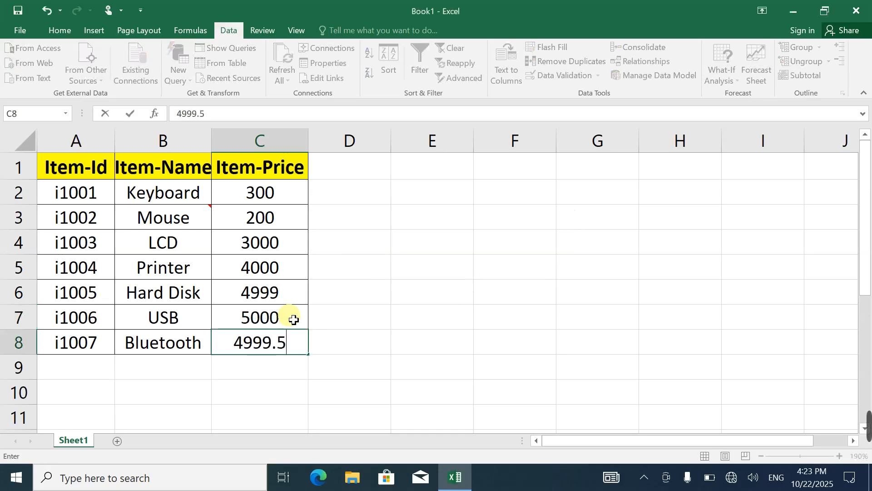
key("Return")
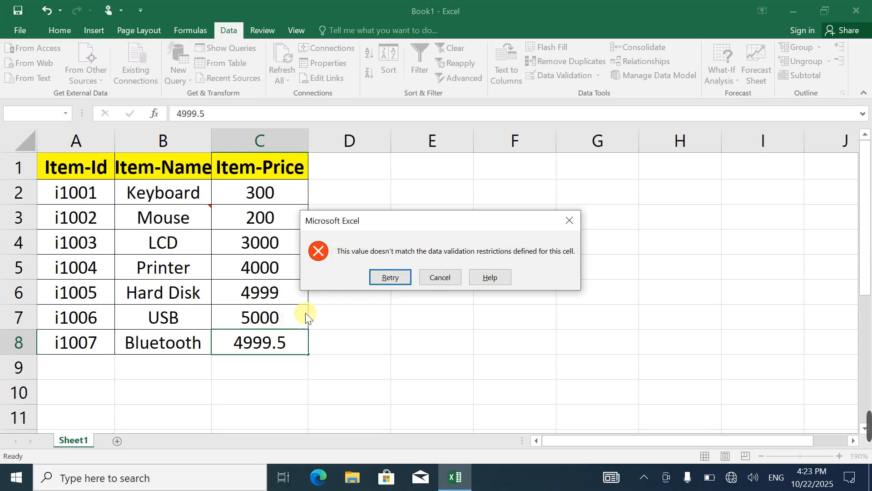
left_click(443, 274)
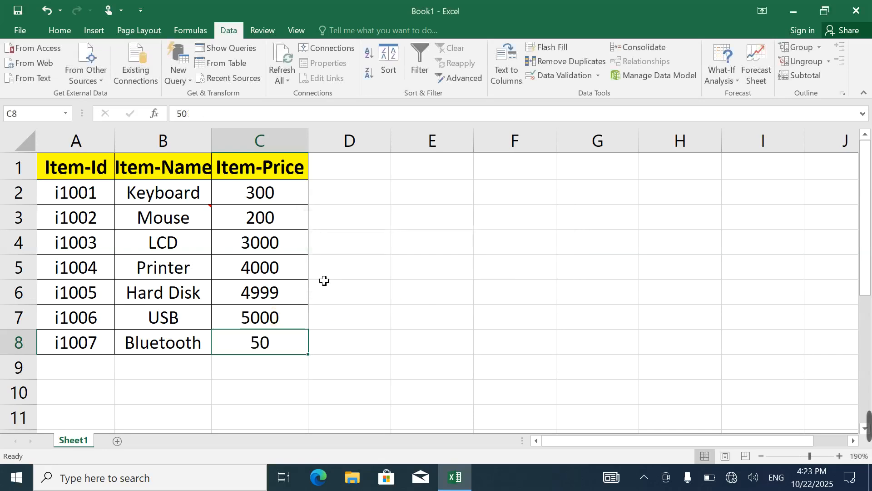
Test the rule's lower limit by trying 49.5 as the Mouse price in C3, and cancel the entry
left_click(249, 226)
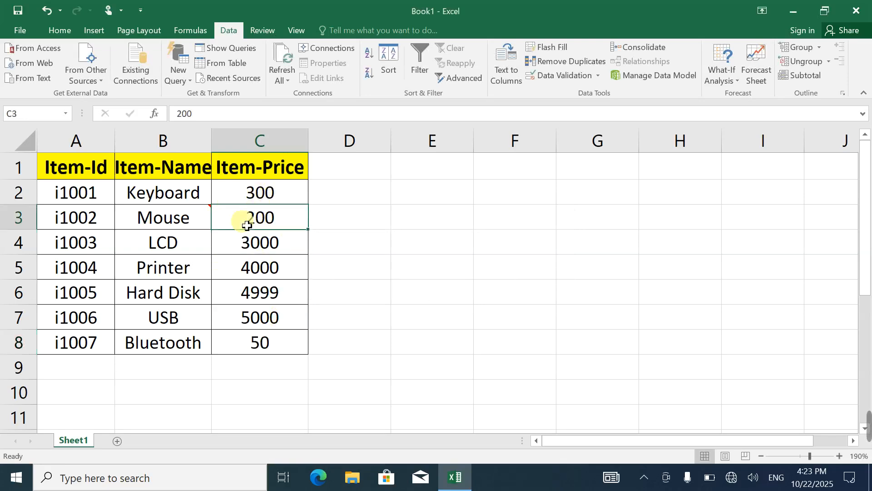
type("49.5")
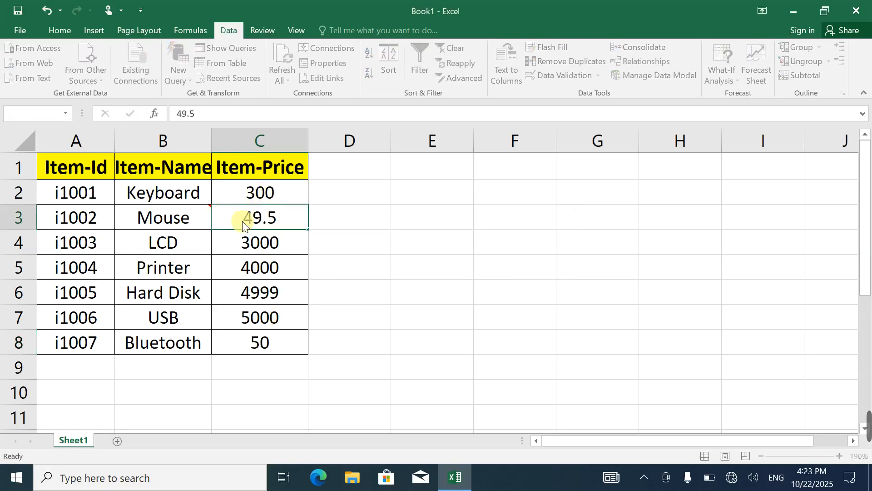
key("Return")
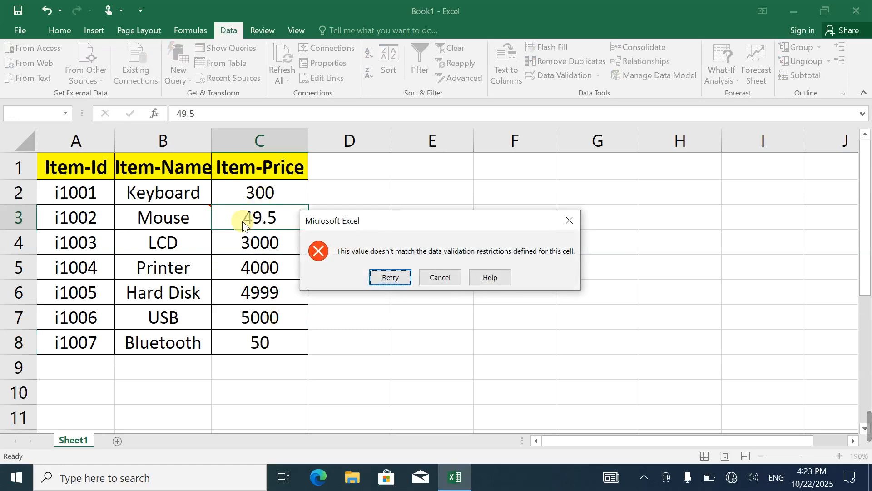
left_click(437, 278)
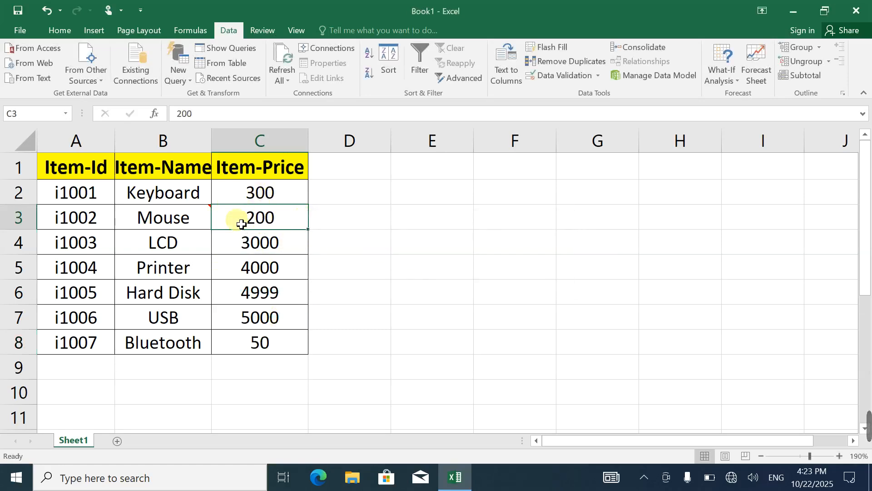
Repeat the test in C3 by replacing the existing Mouse price with 49.5 in the cell, and cancel the change
double_click(293, 223)
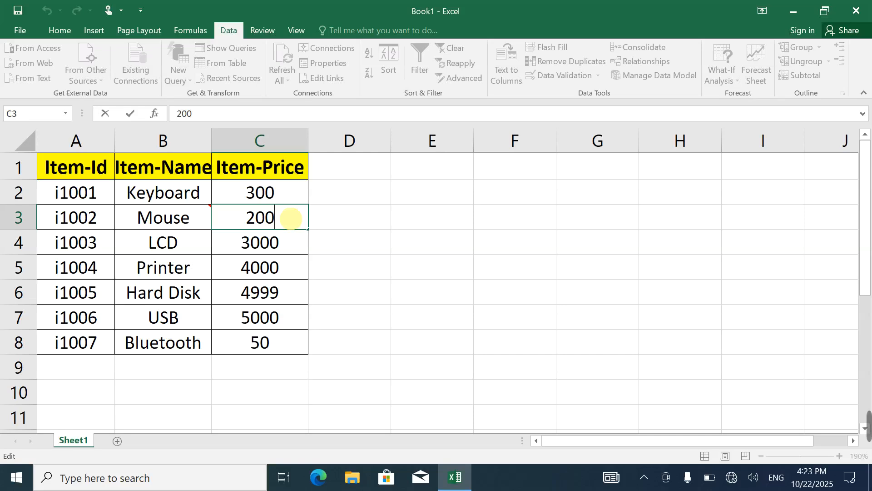
type("49.")
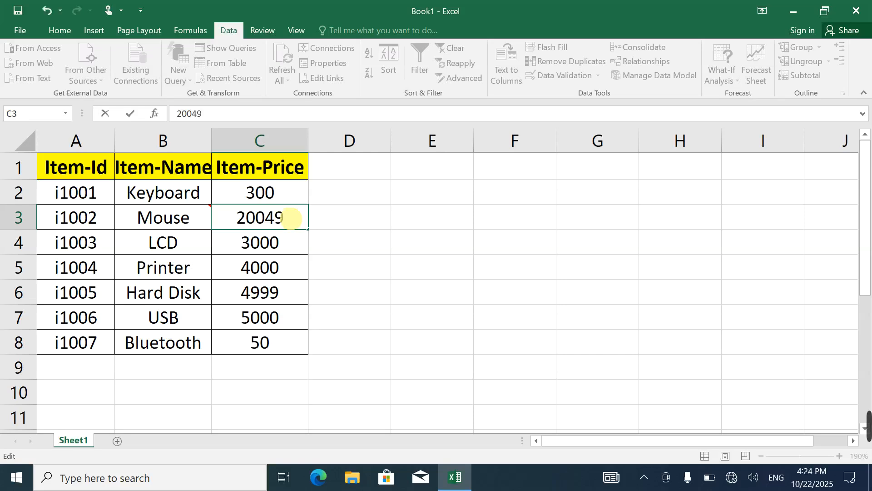
key("BackSpace")
key("BackSpace")
key("BackSpace")
key("BackSpace")
key("BackSpace")
key("BackSpace")
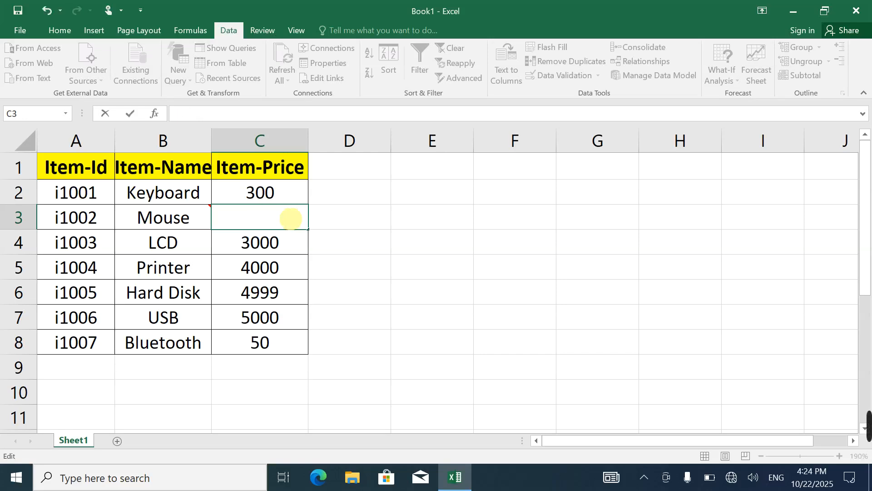
type("49.5")
key("Return")
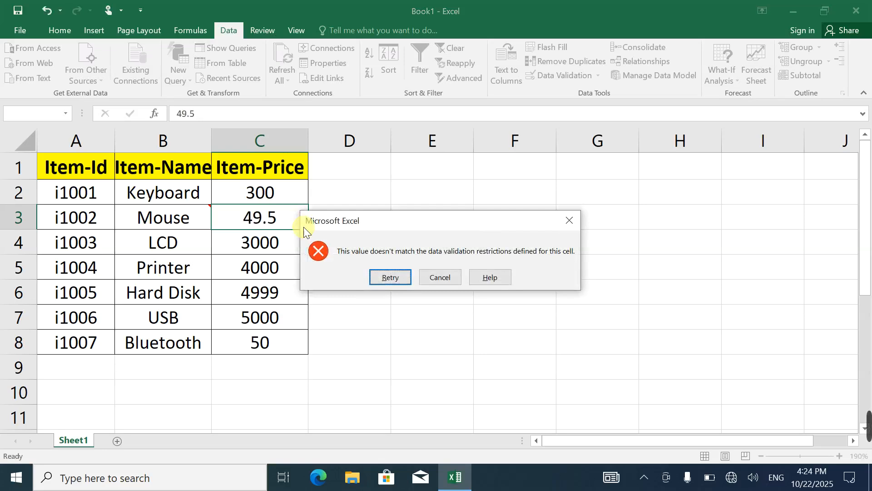
left_click(443, 276)
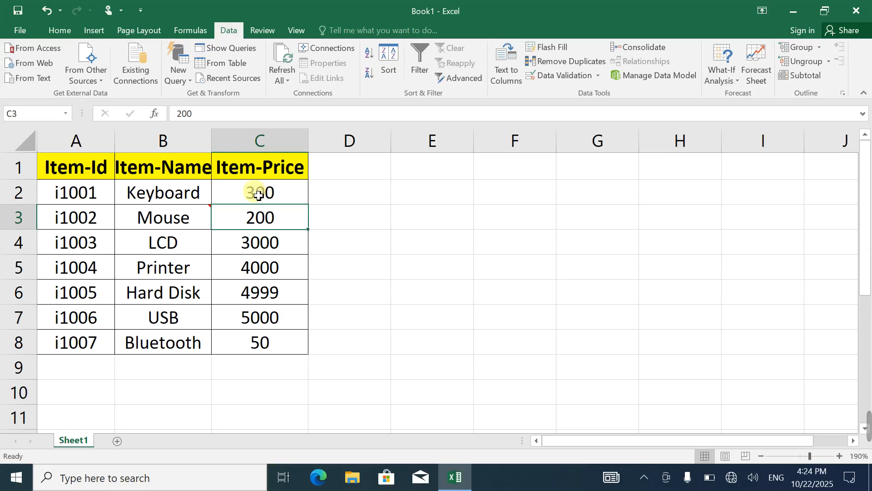
Try to set the Keyboard price in C2 to 49, and cancel the entry
left_click(257, 197)
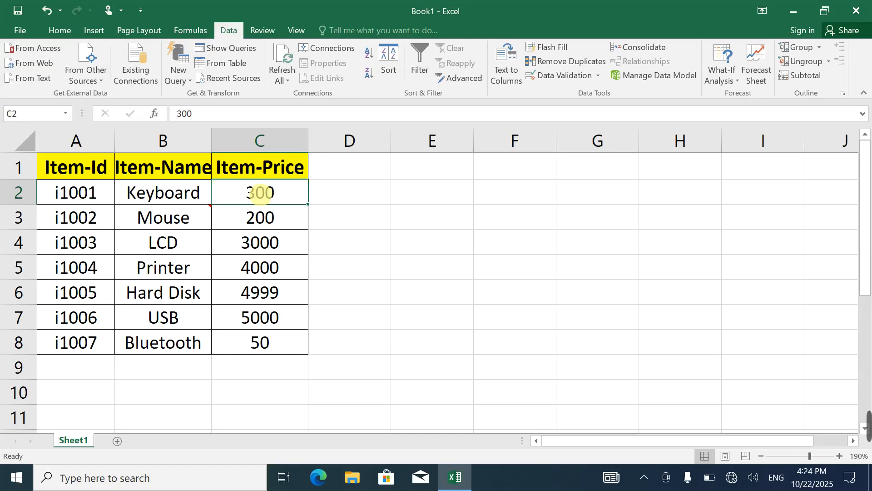
type("489")
key("BackSpace")
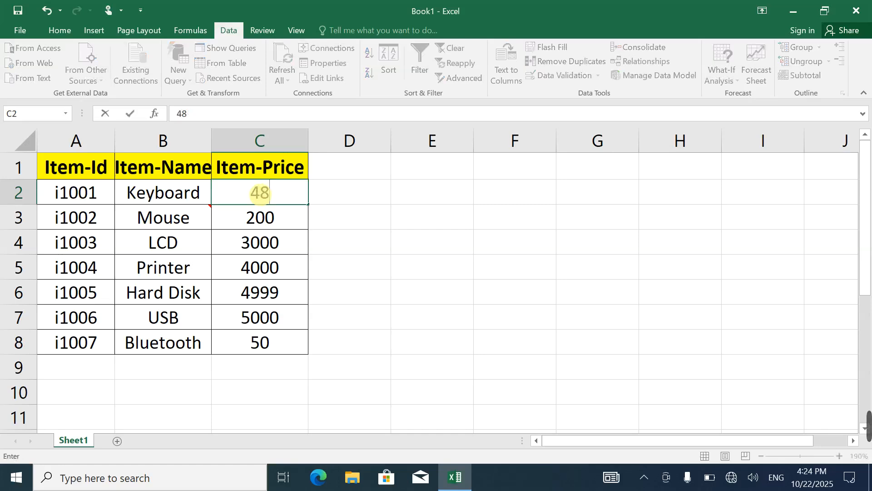
key("BackSpace")
type("9")
key("Return")
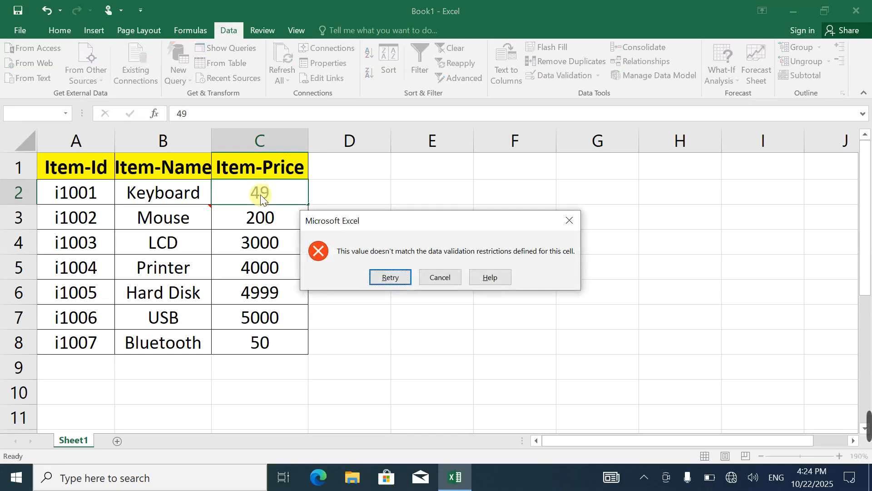
left_click(448, 277)
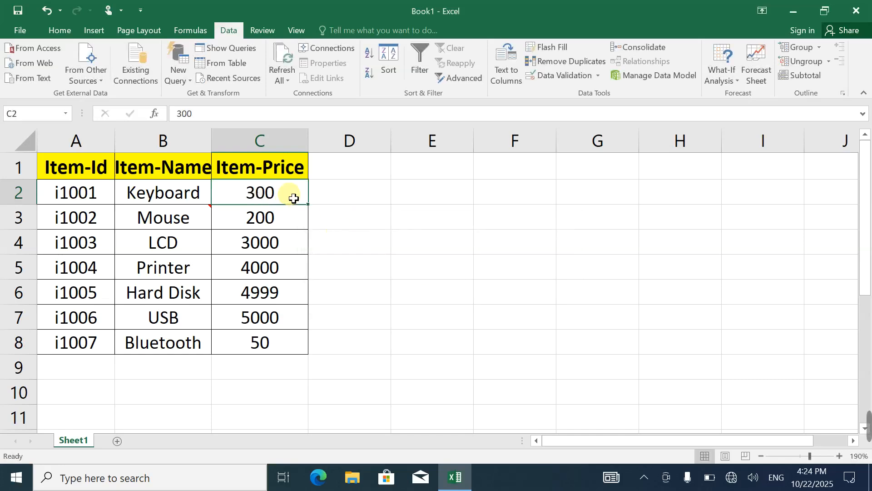
Try 49.9 as the Keyboard price in C2, cancel it, and set the price to 50
type("493")
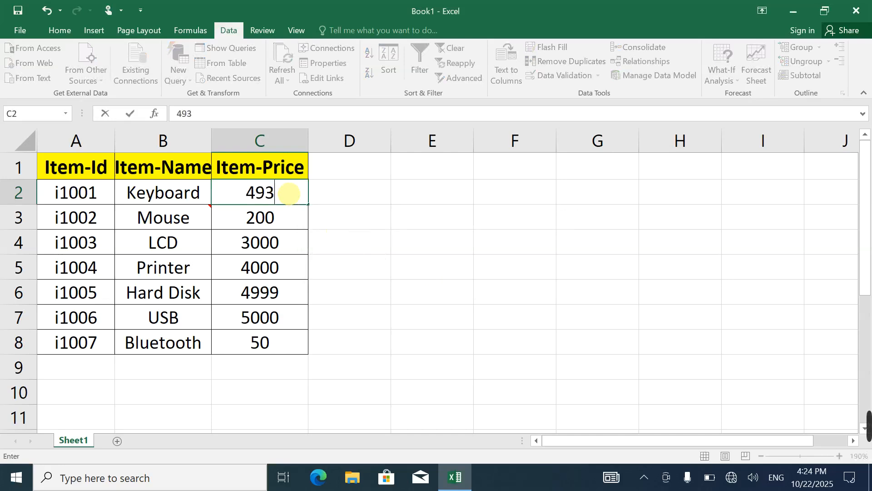
key("BackSpace")
type(".9")
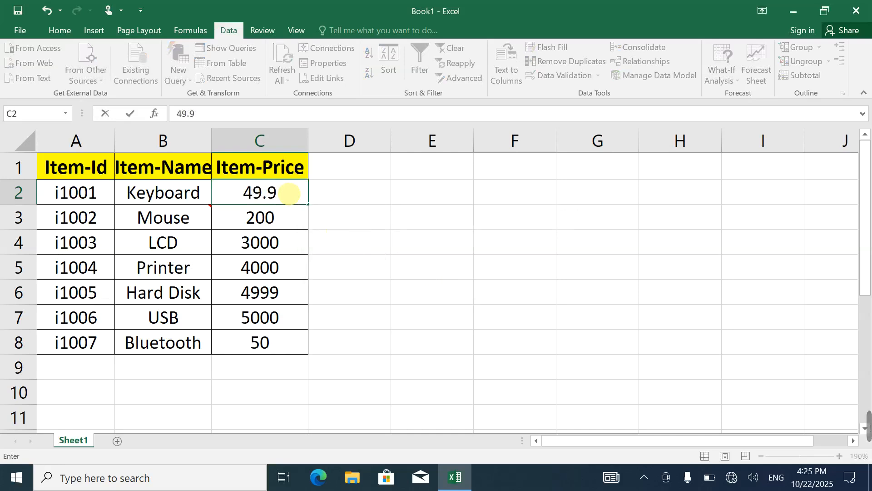
key("Return")
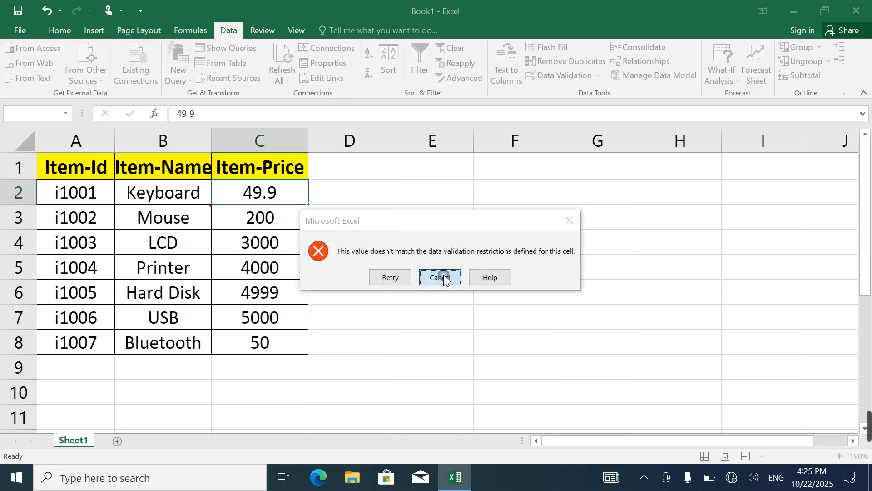
left_click(446, 282)
type("50")
key("Return")
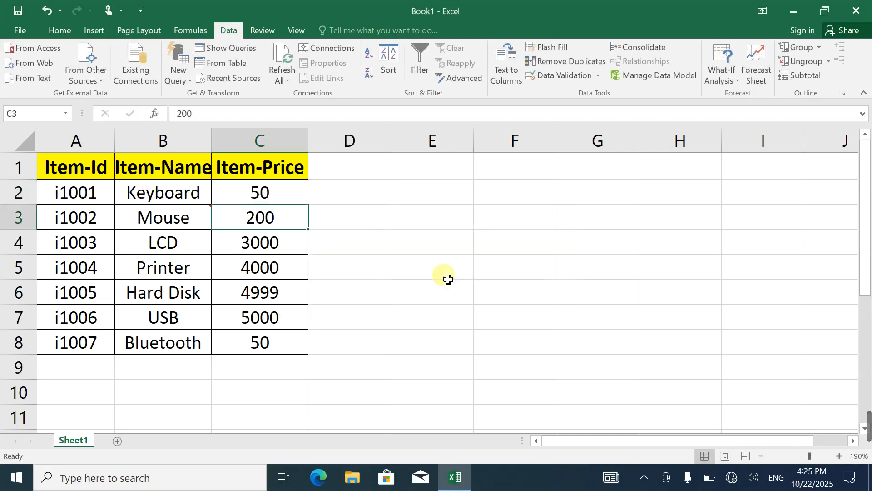
Copy the prices in C2:C8 and paste only their validation rule starting at F1 using the Paste Special Validation option
left_click(59, 30)
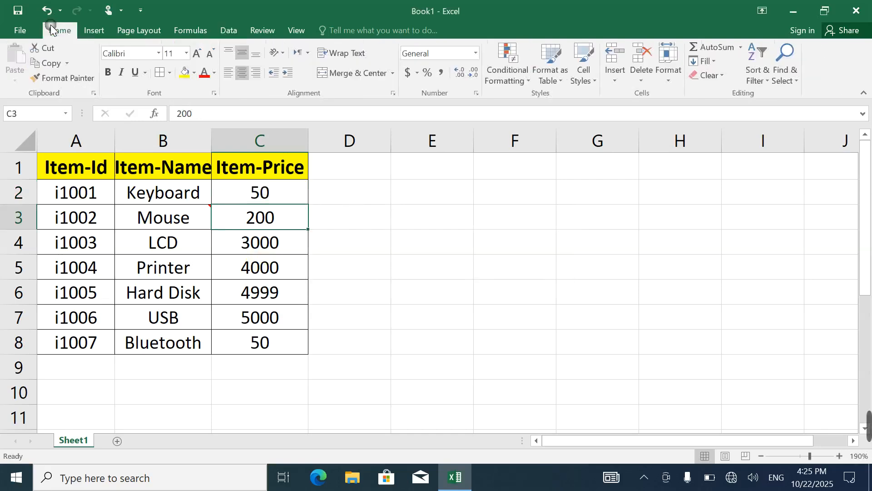
left_click_drag(77, 171, 250, 337)
left_click(264, 217)
left_click_drag(261, 193, 297, 338)
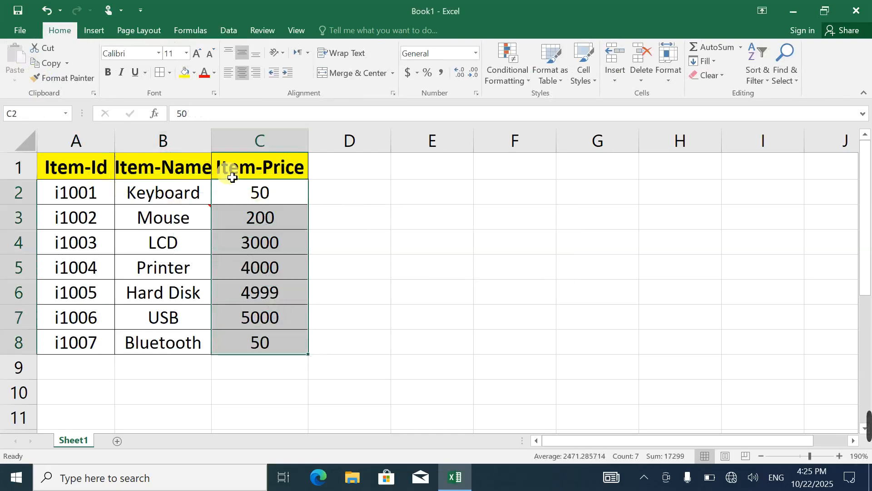
left_click(51, 65)
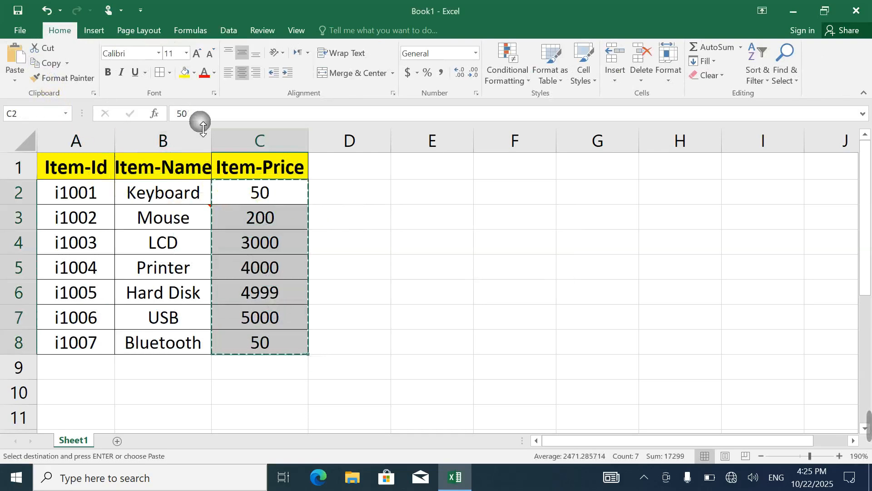
left_click(498, 177)
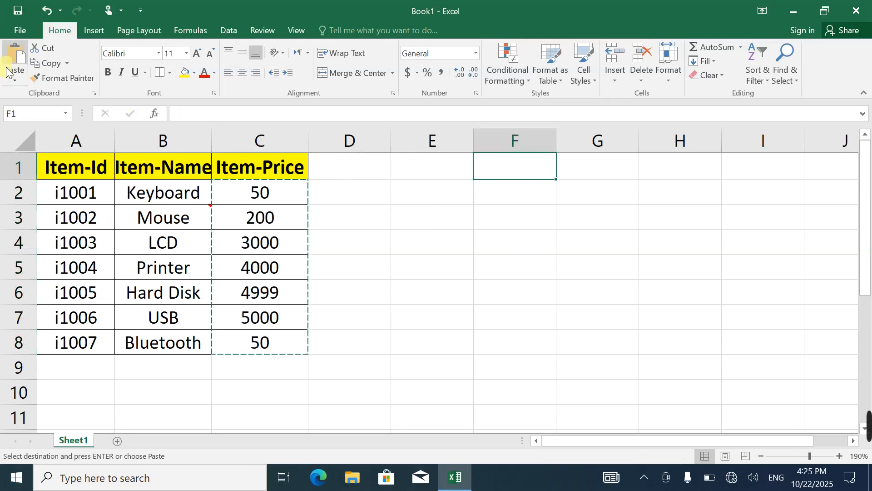
left_click(15, 79)
left_click(47, 220)
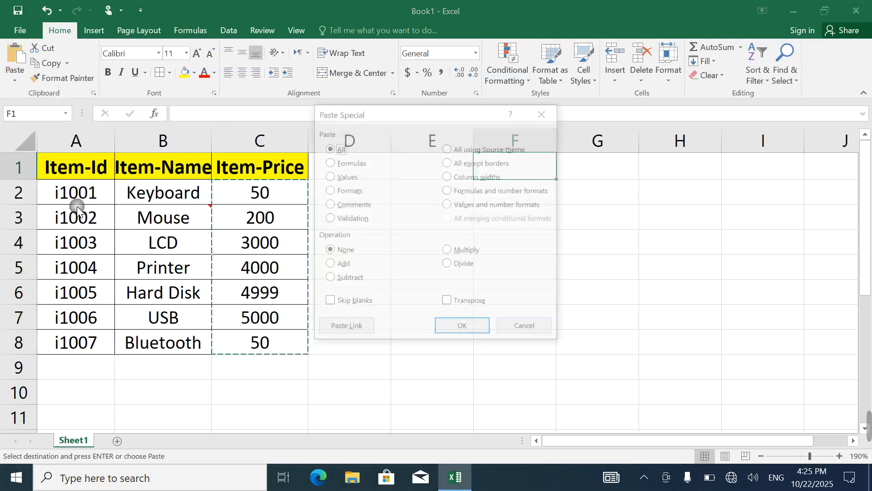
left_click(329, 219)
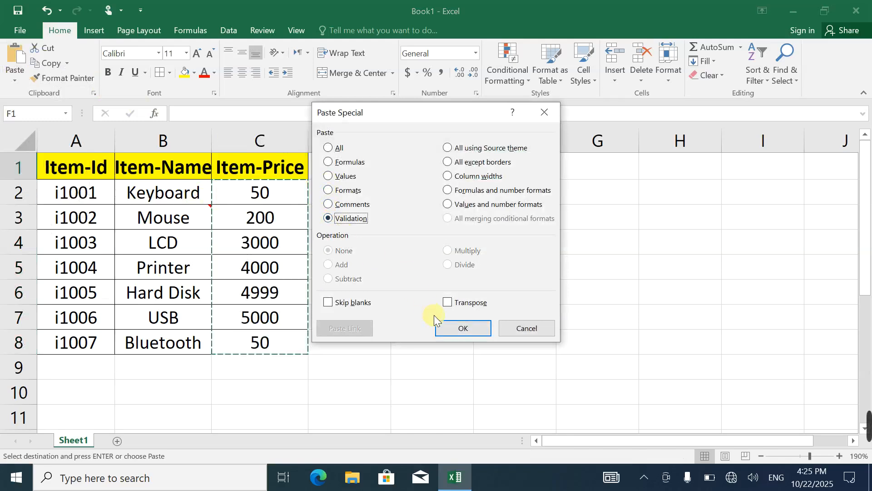
left_click(462, 328)
Test the copied validation by entering 4500 in F1 and trying 6000 in F2, and cancel the second entry
left_click(527, 173)
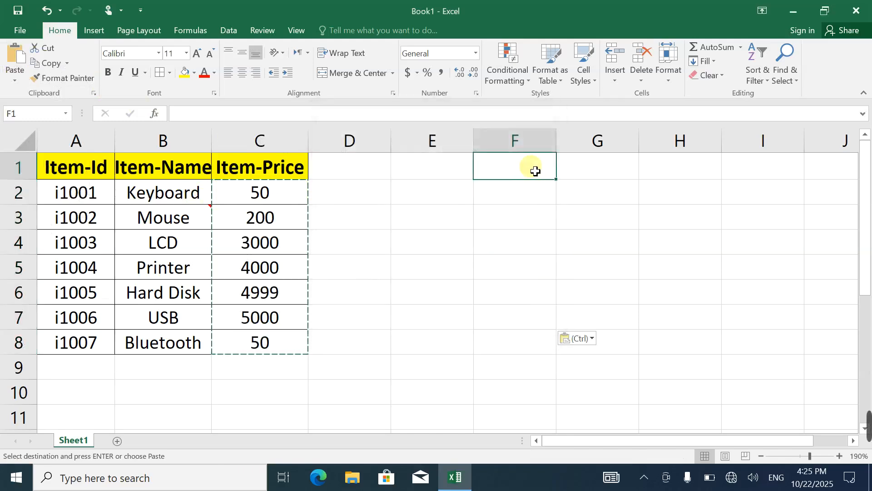
type("4500")
key("Return")
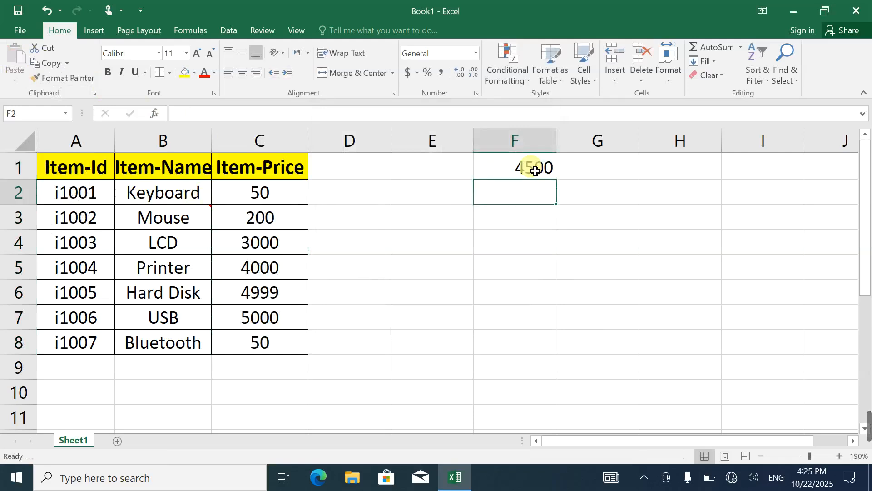
type("6000")
key("Return")
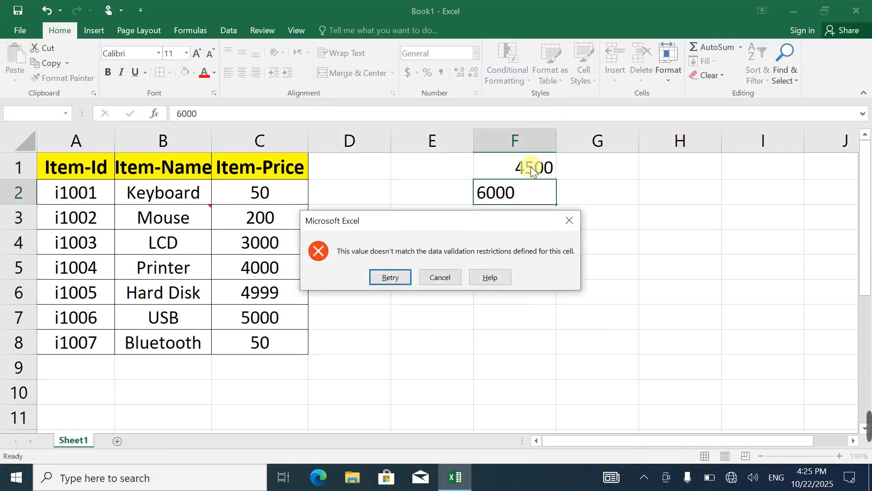
left_click(569, 220)
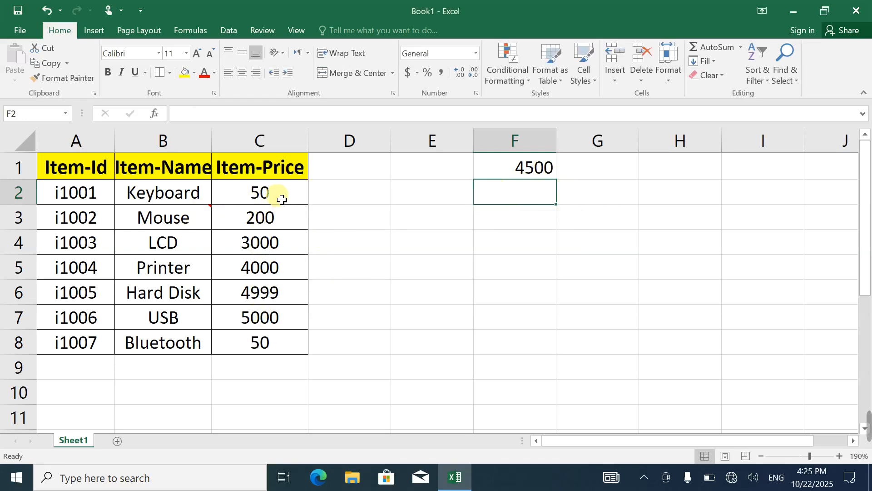
Apply light blue gradient data bars as conditional formatting to the item prices in C2:C8
left_click(269, 194)
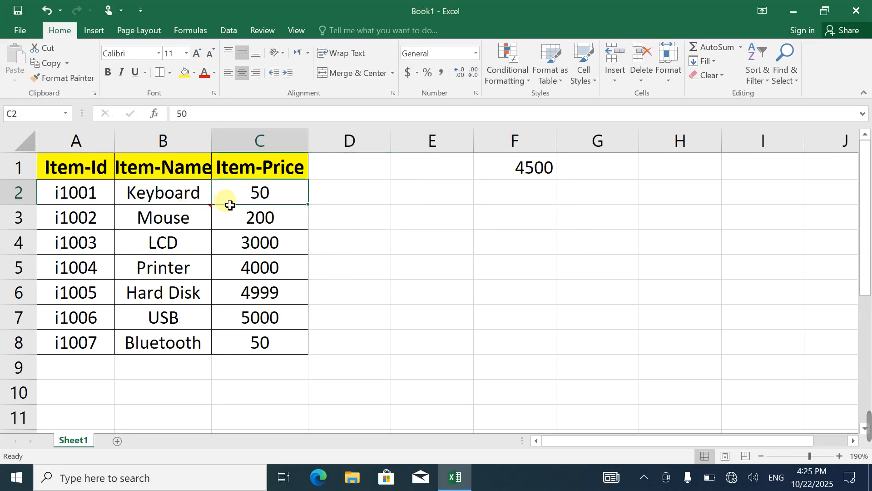
left_click_drag(241, 197, 273, 342)
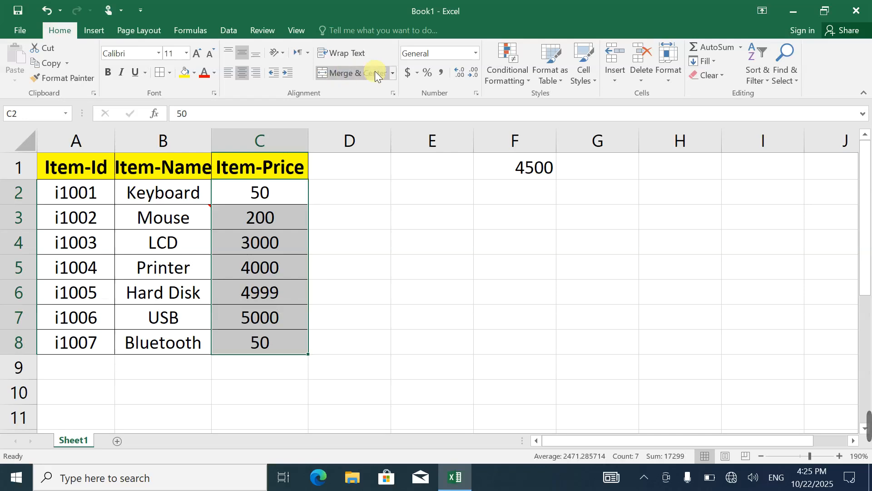
left_click(513, 76)
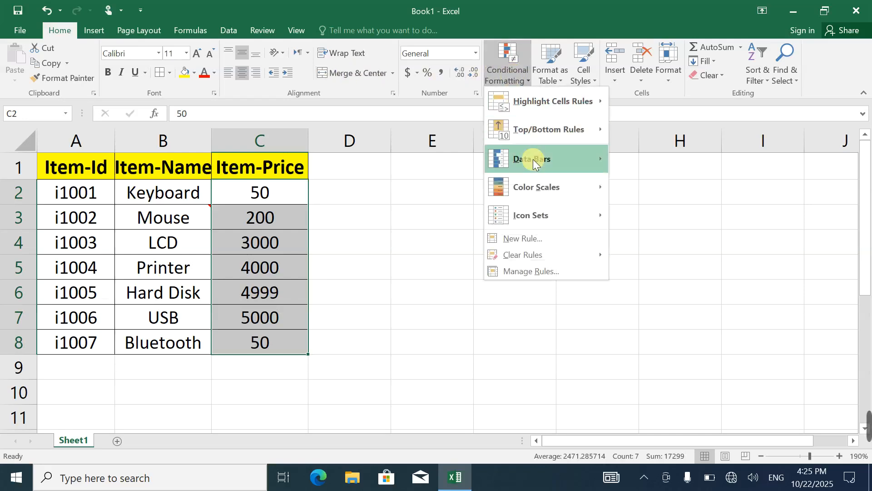
mouse_move(533, 164)
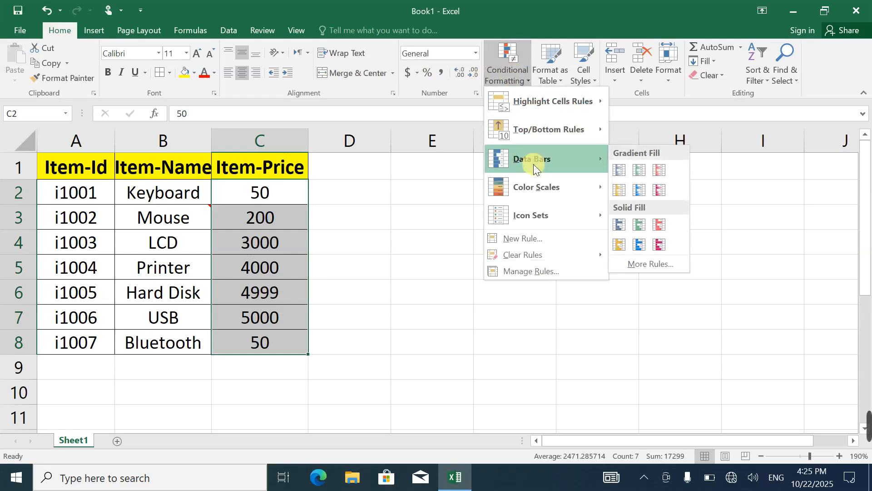
left_click(638, 192)
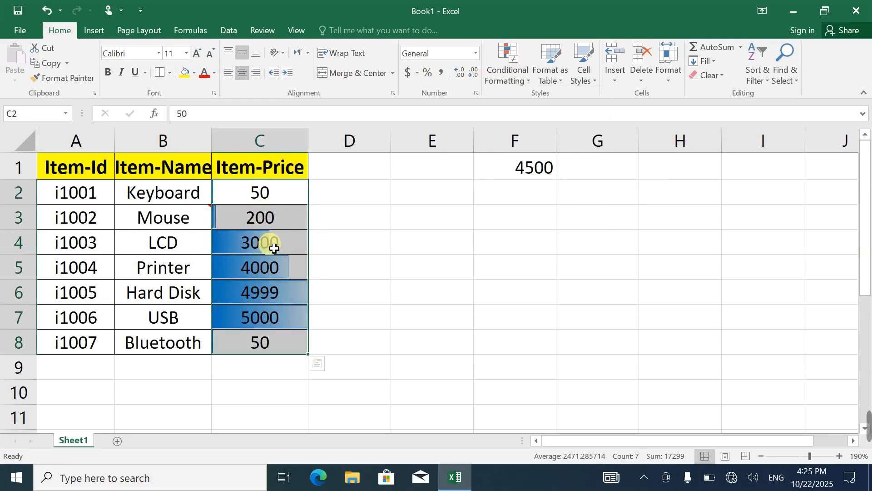
Fill F2:F6 with the values 3500, 2500, 1500, 1000 and 1200
left_click(511, 176)
left_click(555, 192)
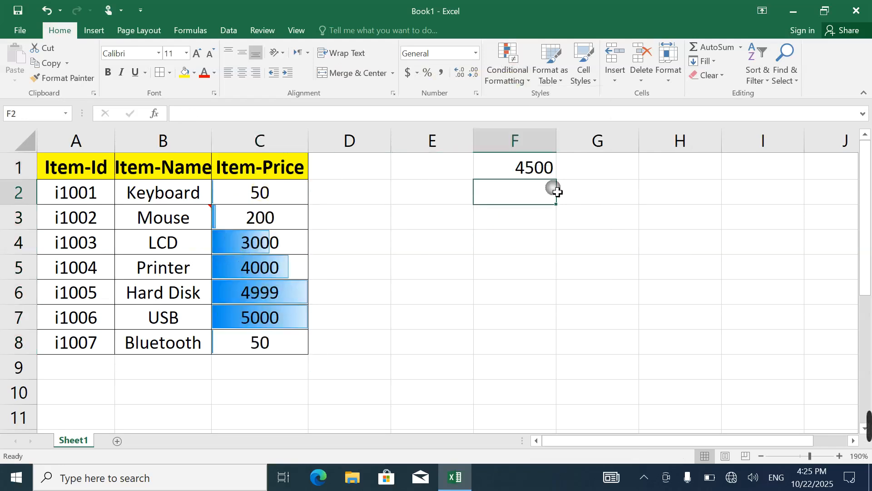
type("6")
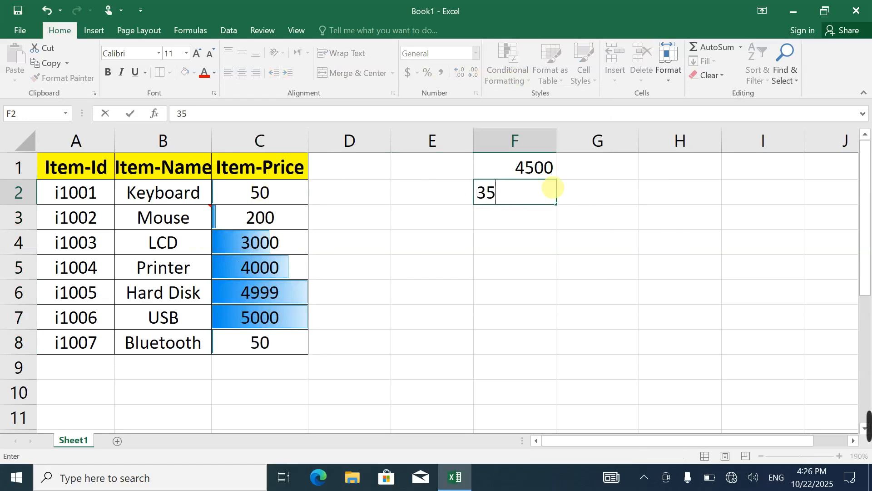
type("500")
key("Return")
type("2500")
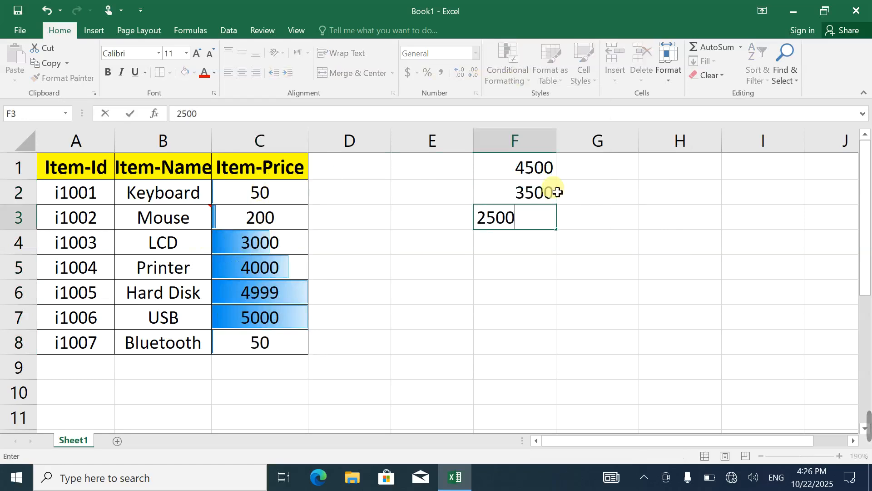
key("Return")
type("1500")
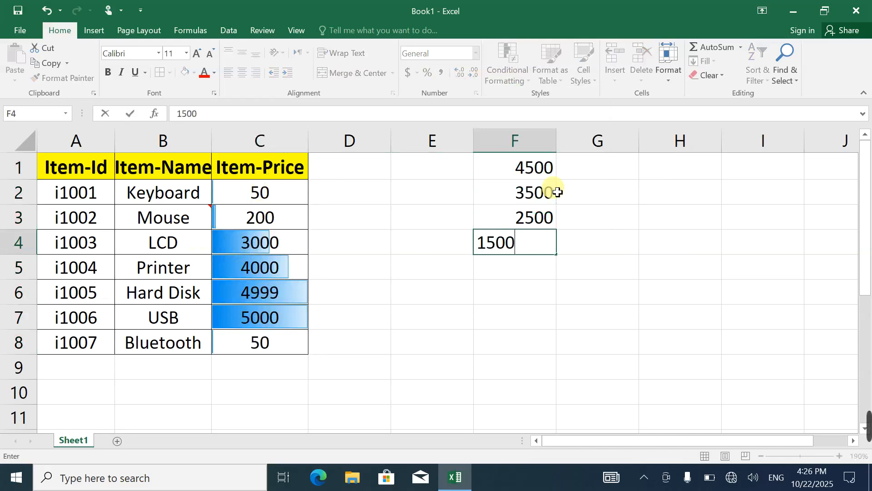
key("Return")
type("1000")
key("Return")
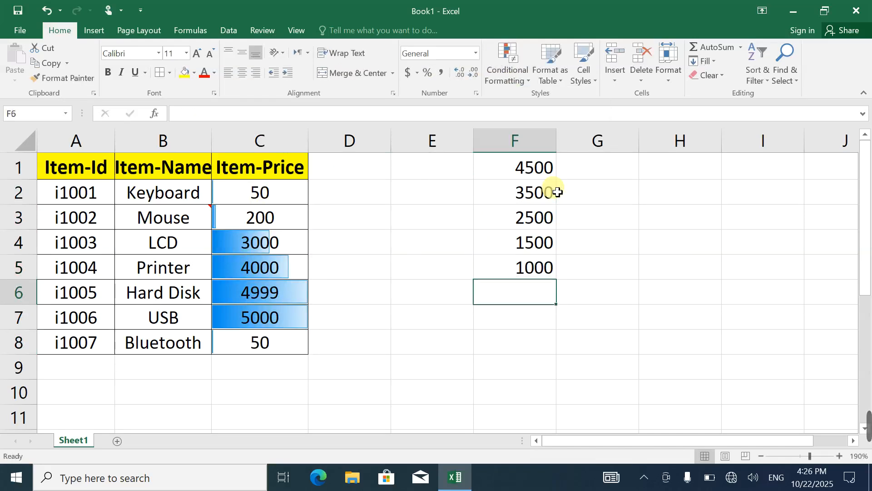
type("1")
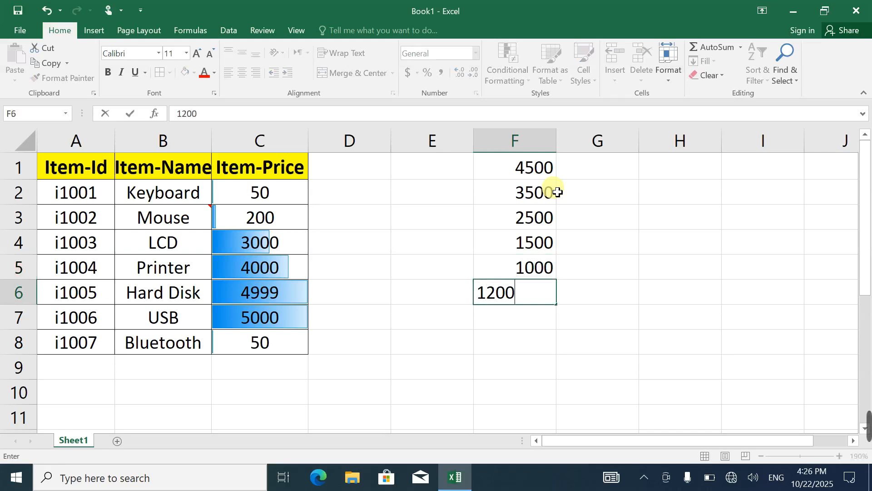
type("200")
key("Return")
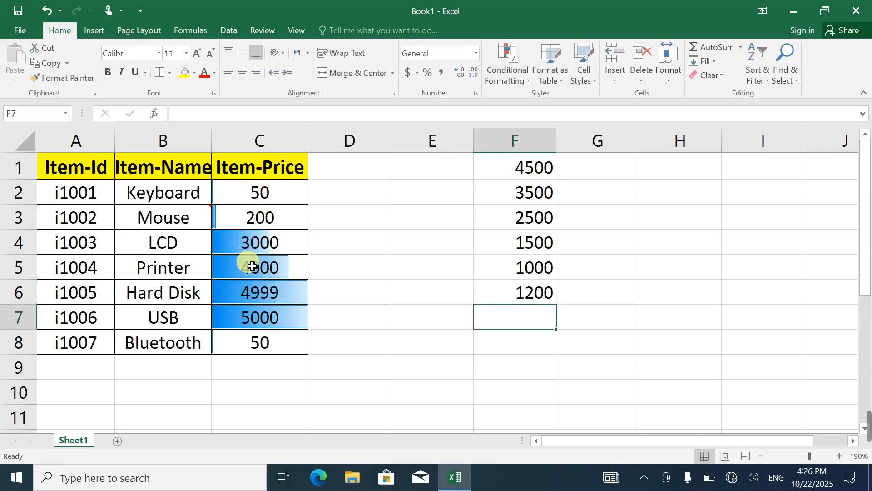
Set the Bluetooth price in C8 to 2500
left_click(285, 353)
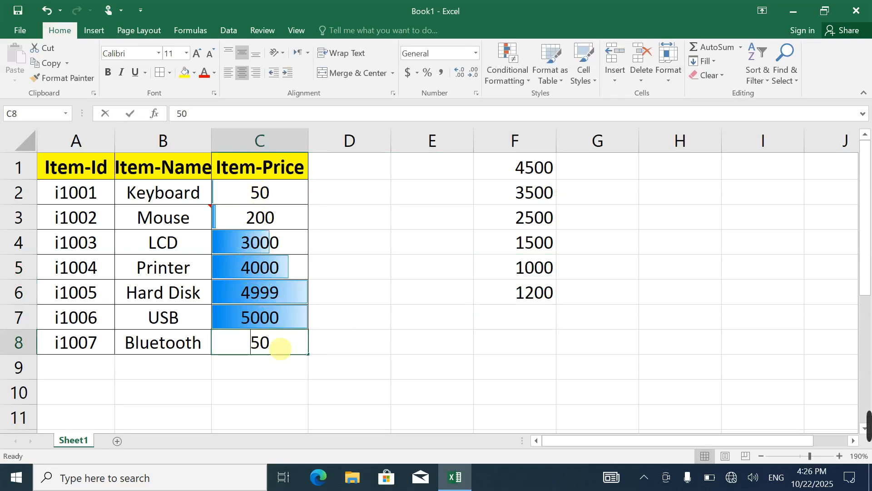
type("2500")
key("Return")
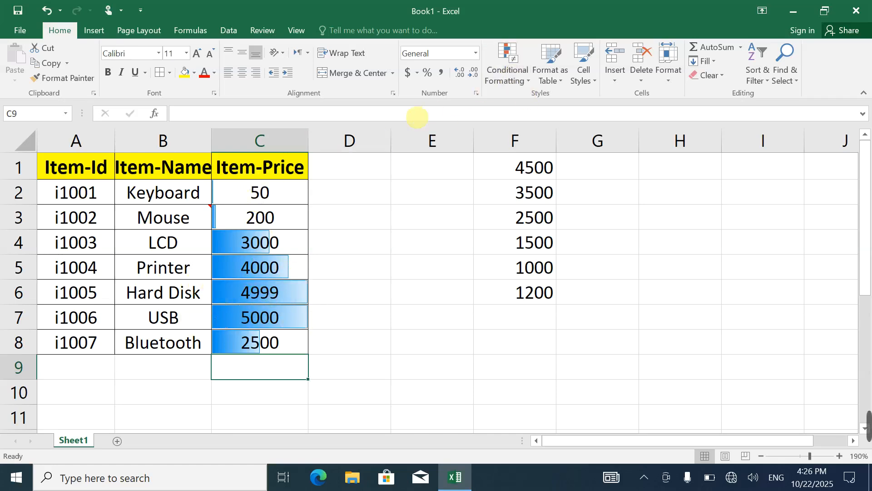
Copy the prices in C2:C8 and paste them over the values starting at F1 with the All merging conditional formats option
left_click_drag(241, 189, 263, 331)
left_click(50, 65)
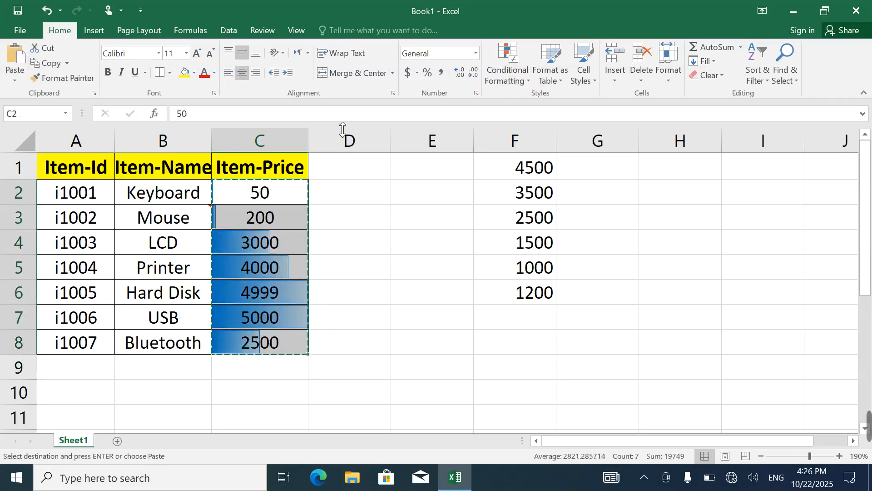
left_click_drag(505, 169, 527, 290)
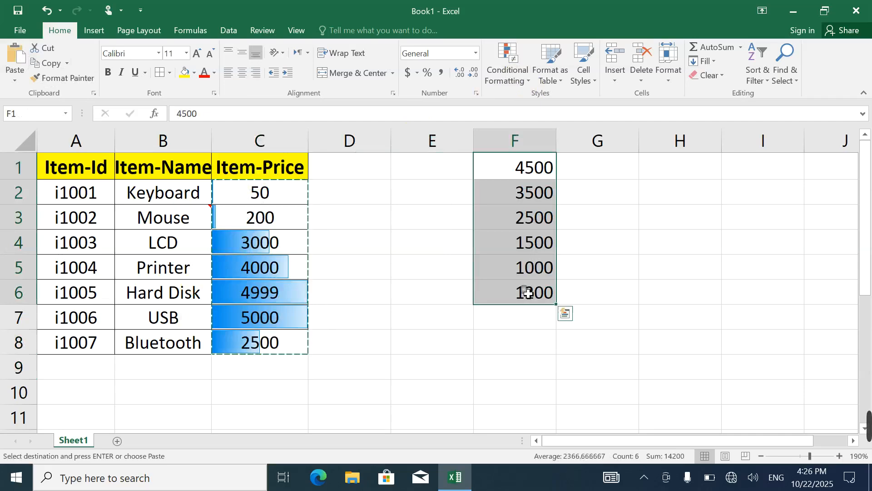
left_click(14, 81)
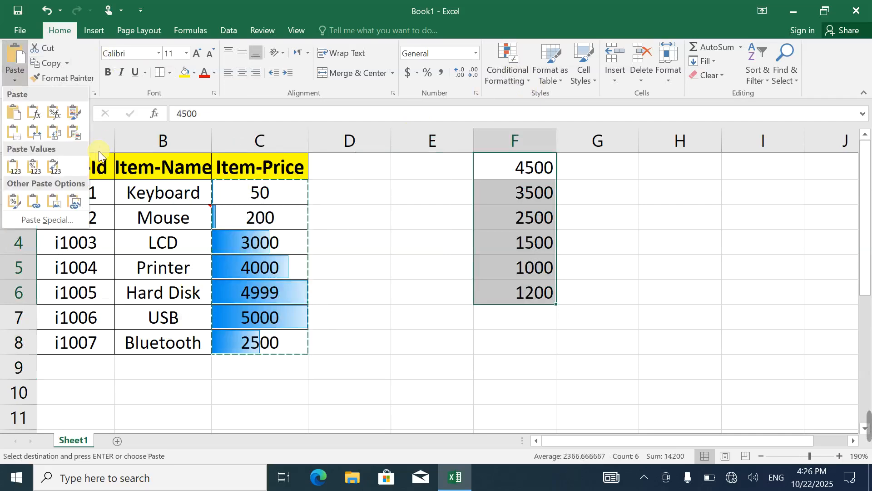
left_click(70, 220)
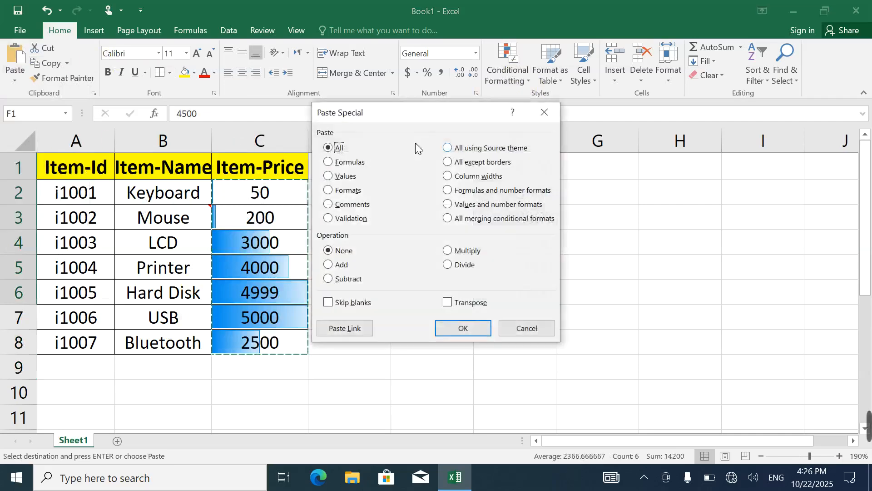
left_click(464, 220)
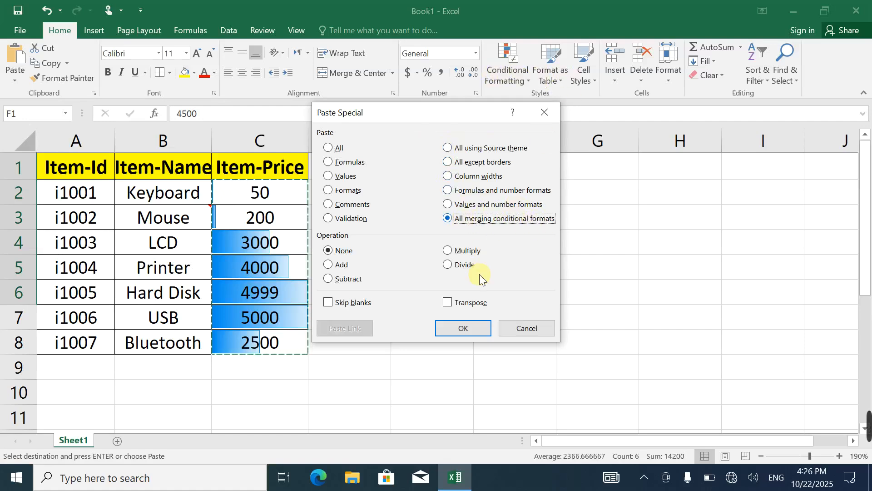
left_click(463, 328)
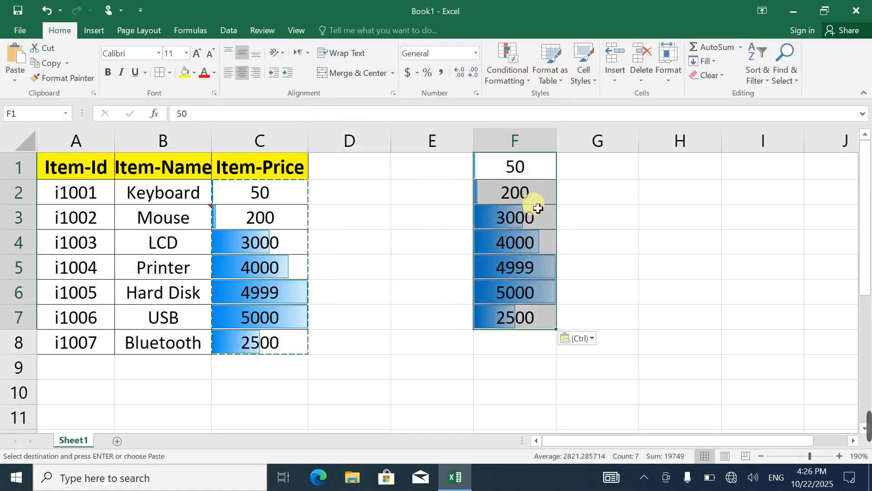
Clear the contents of F1:F8
left_click(615, 222)
left_click_drag(516, 172, 531, 344)
key("Delete")
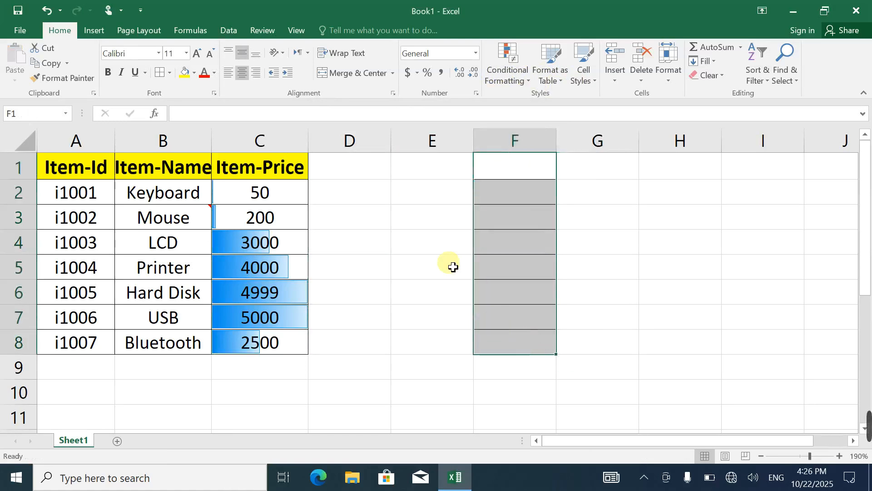
left_click(445, 249)
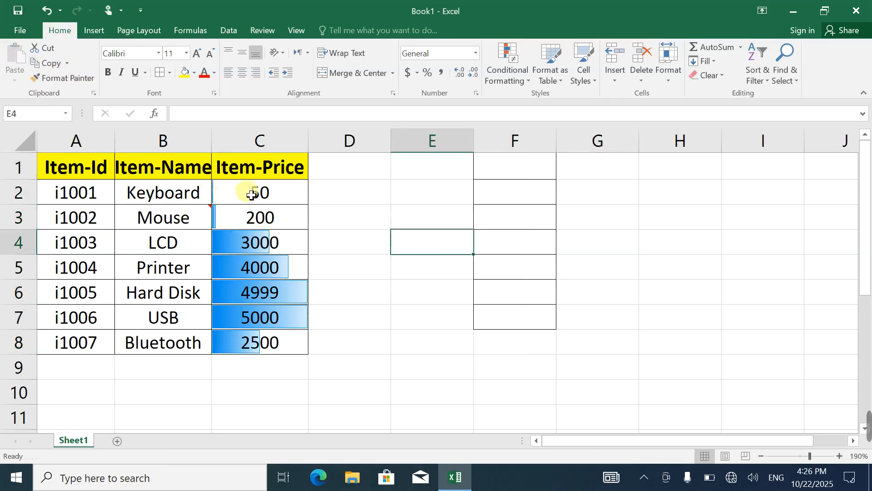
left_click(226, 191)
left_click(235, 179)
left_click_drag(235, 181, 70, 341)
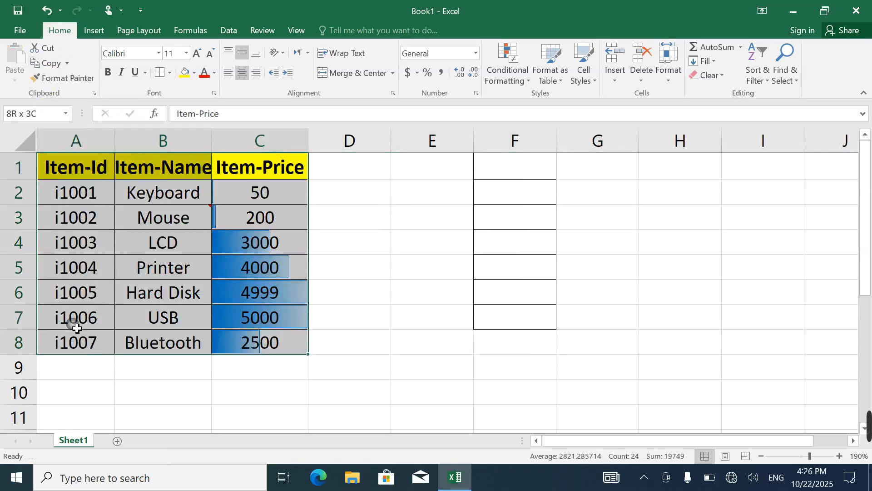
left_click(48, 66)
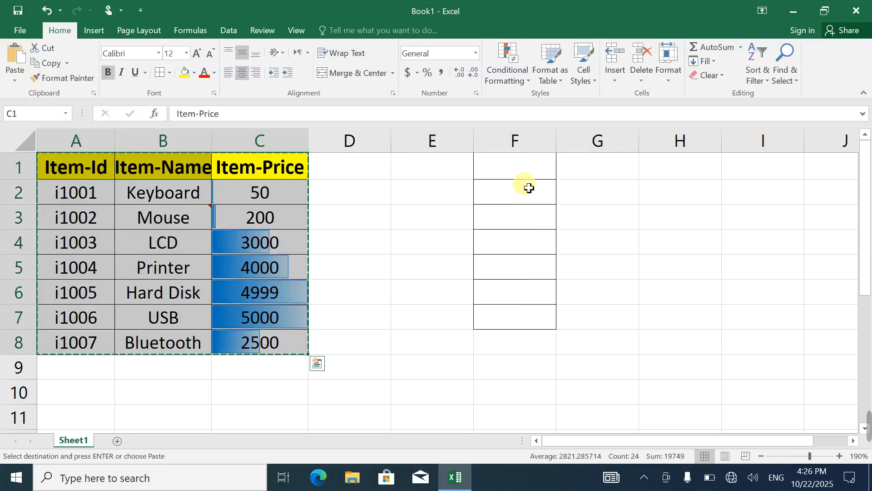
left_click(516, 188)
key("Up")
left_click(15, 80)
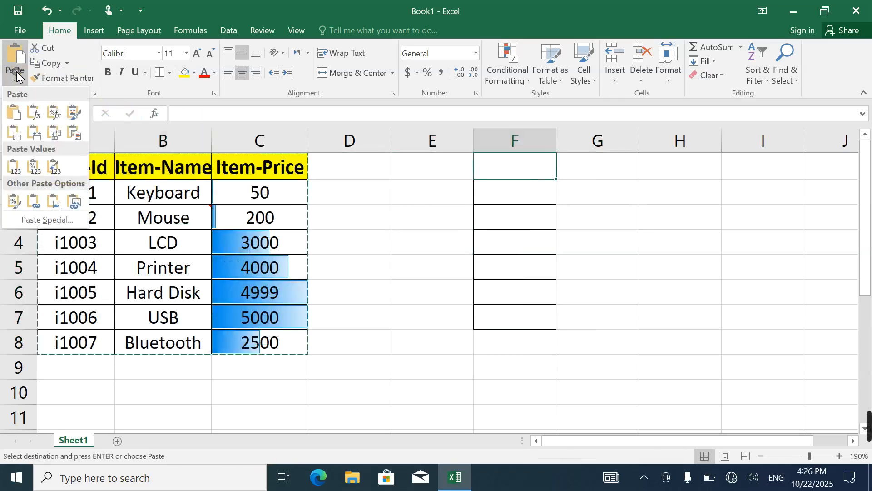
left_click(43, 216)
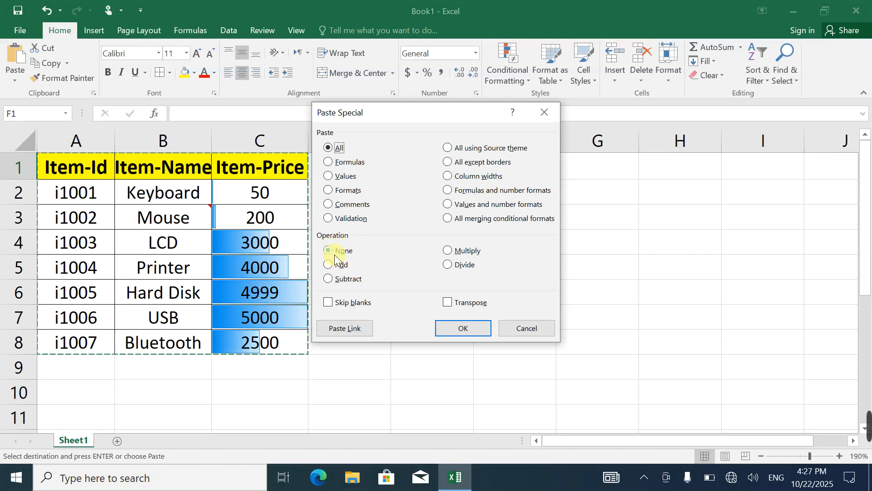
left_click(335, 254)
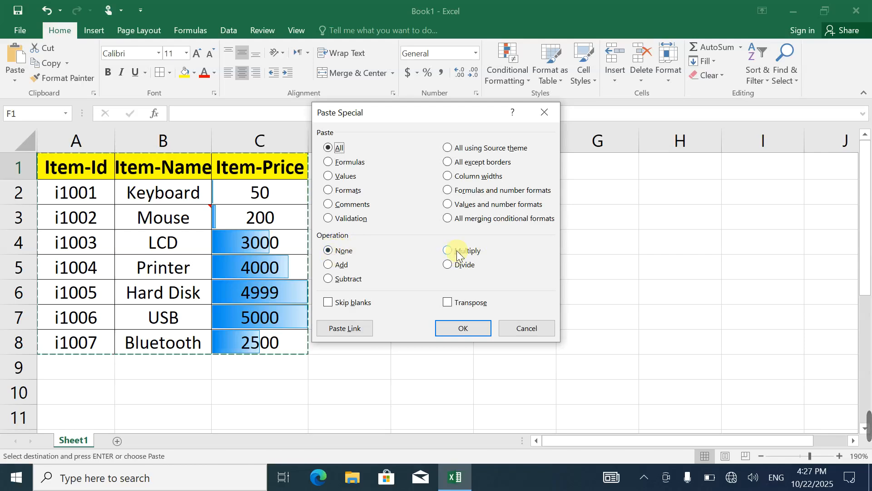
left_click(550, 111)
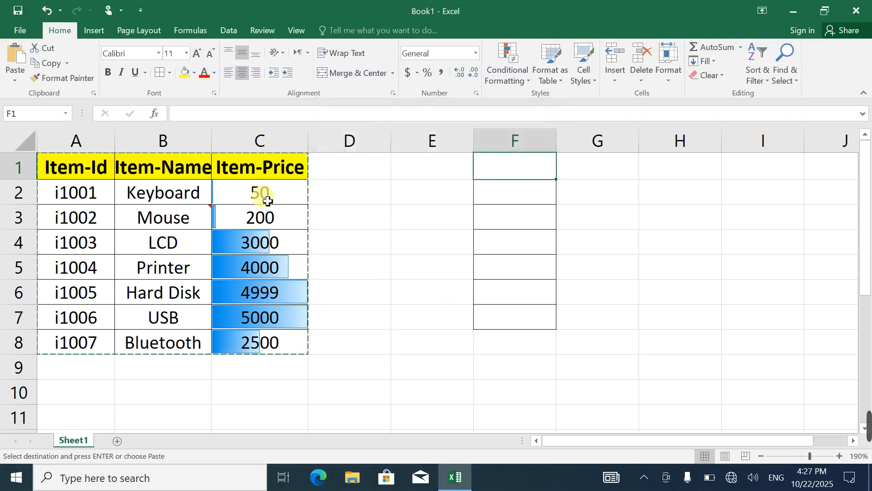
Enter the value 2 in cell E4
left_click(366, 227)
left_click(421, 239)
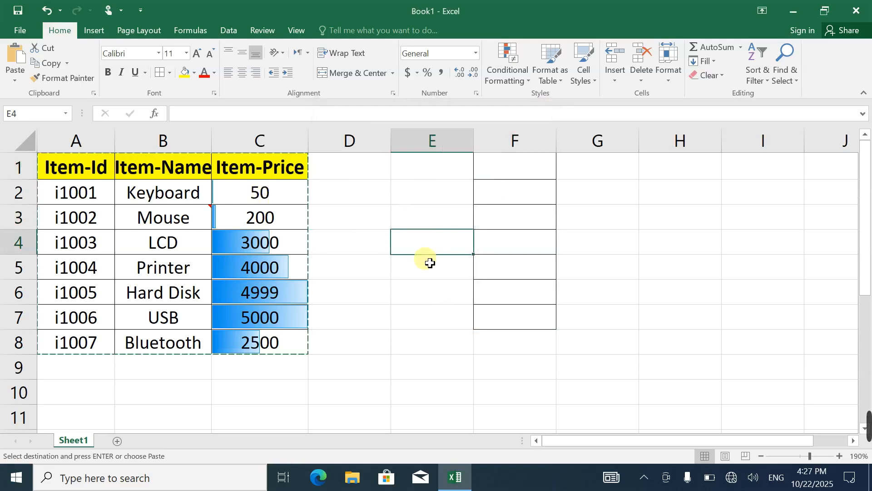
type("2")
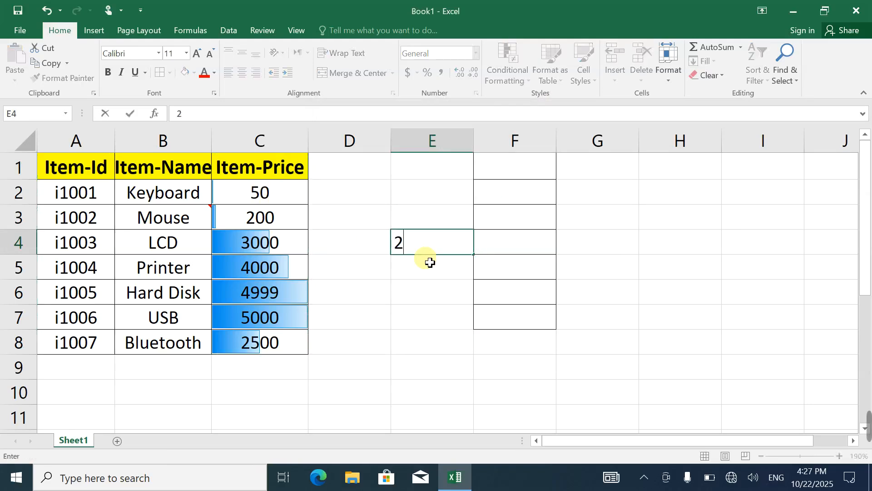
left_click(43, 65)
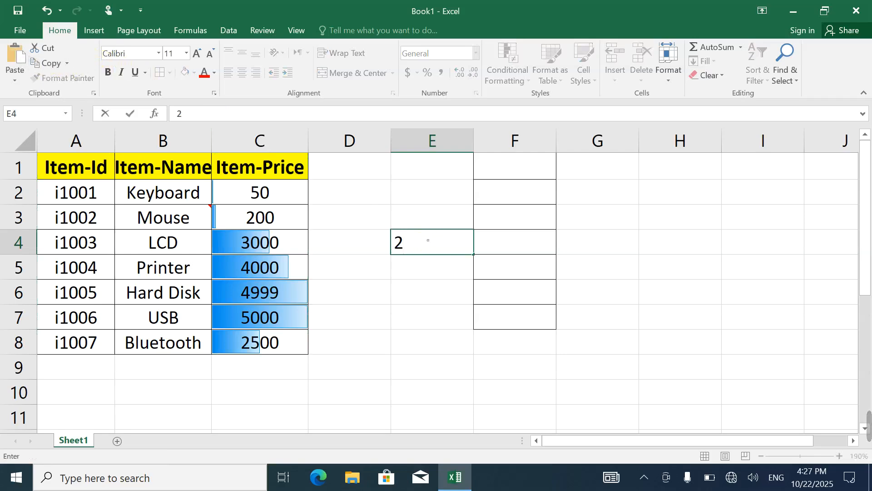
left_click(491, 343)
Copy the 2 in E4 and apply it to the prices in C2:C8 using Paste Special with the Multiply operation
left_click(431, 247)
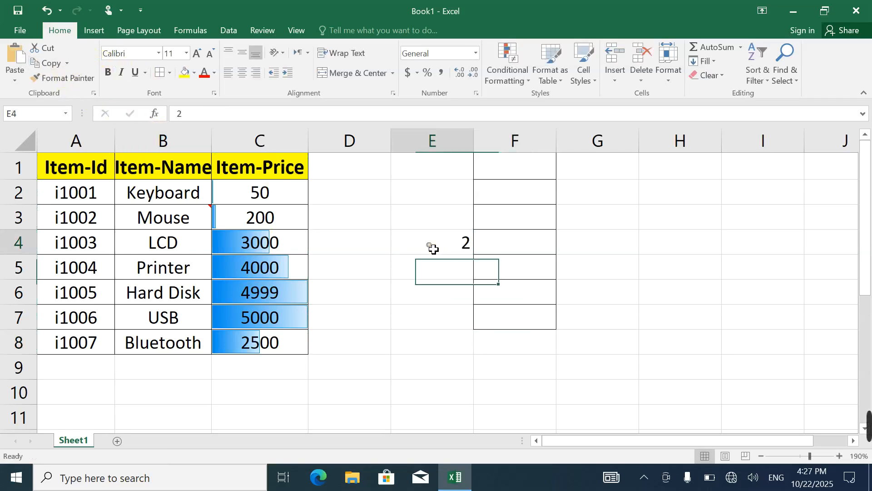
left_click(42, 64)
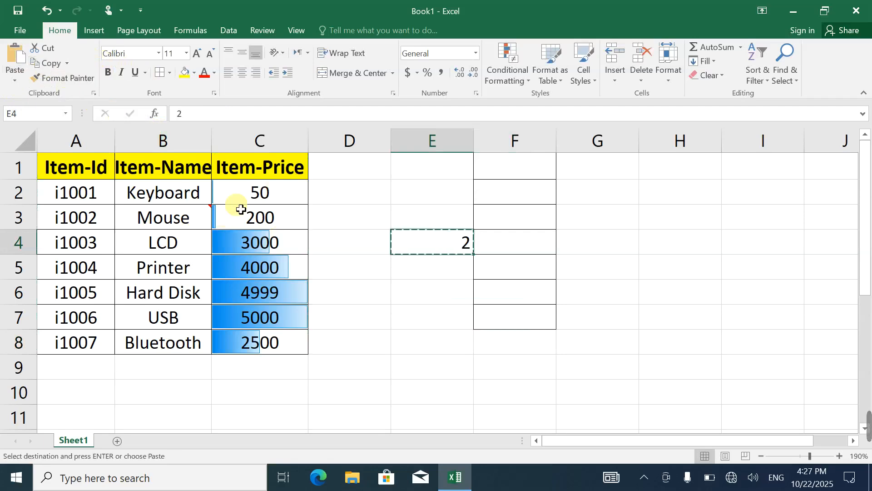
left_click_drag(241, 200, 261, 346)
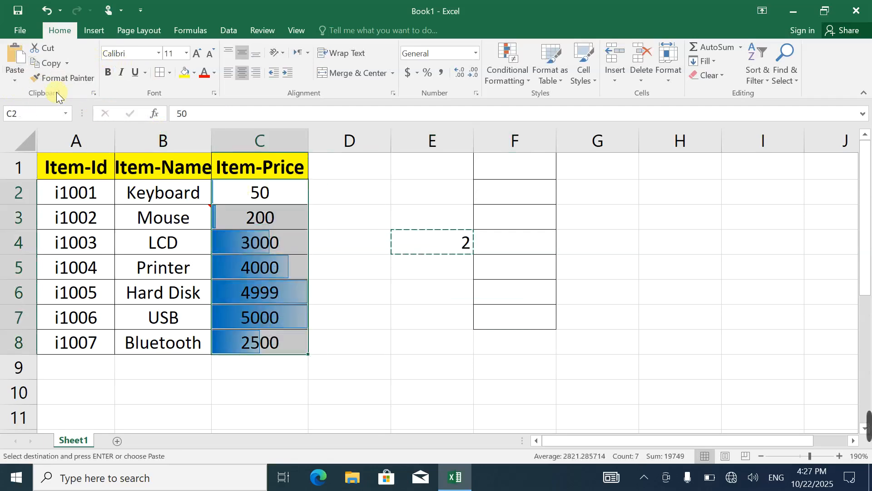
left_click(11, 81)
left_click(56, 216)
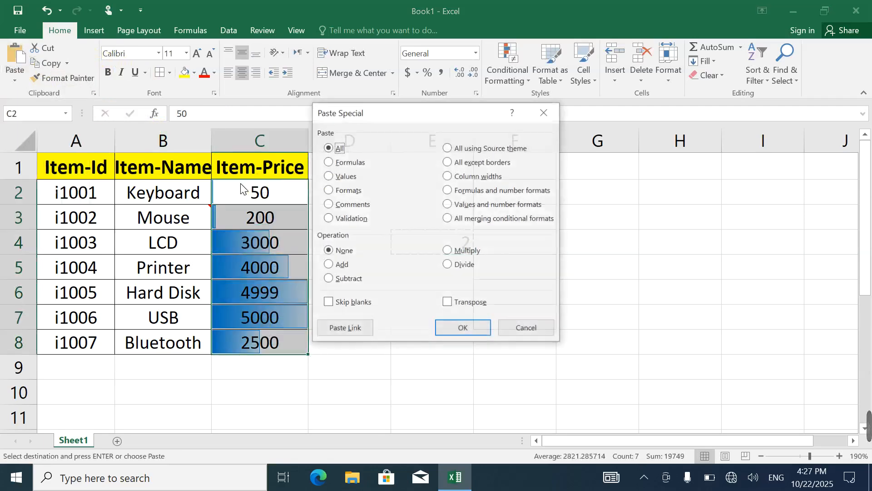
left_click(461, 251)
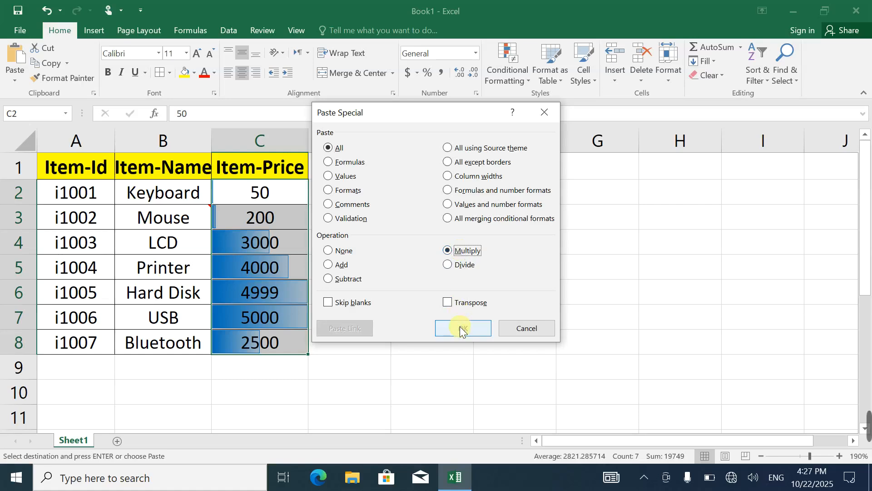
left_click(463, 328)
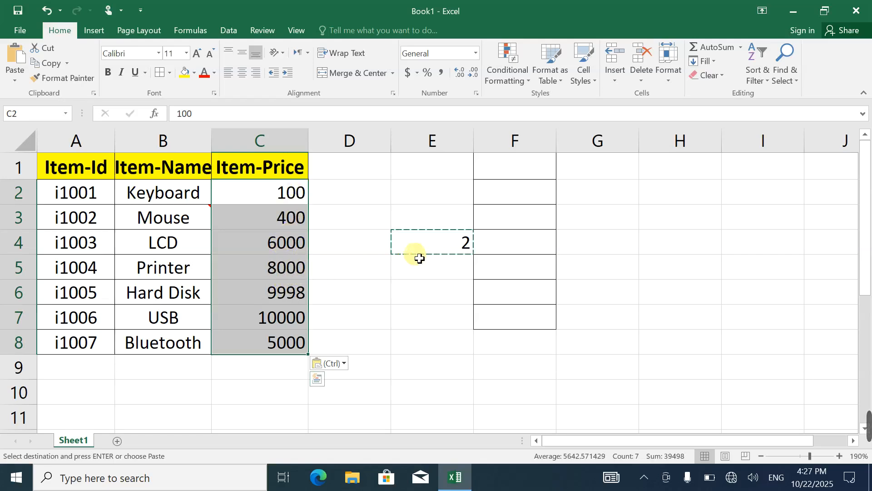
left_click(7, 81)
left_click(42, 219)
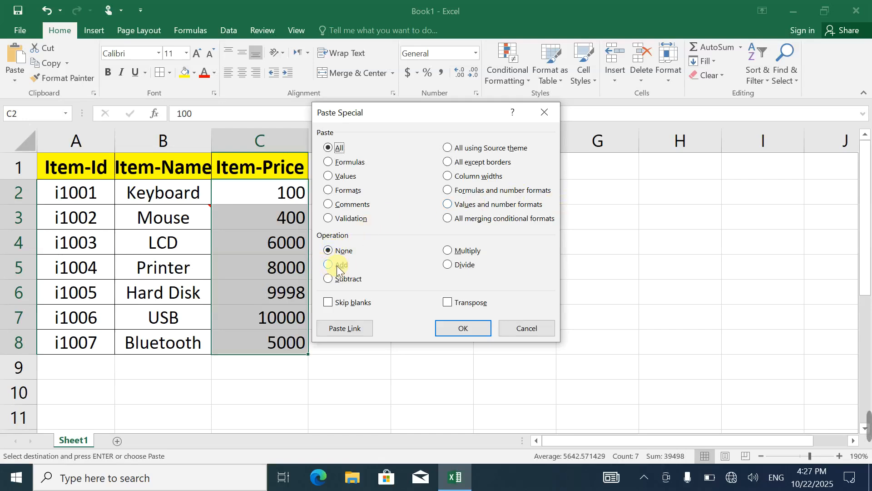
left_click(538, 112)
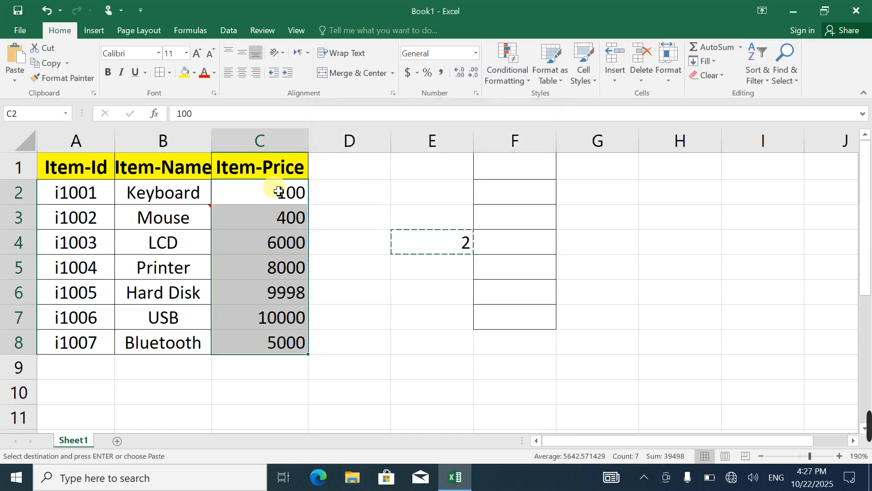
Enter the value 50 in cell E5
left_click(422, 274)
type("50")
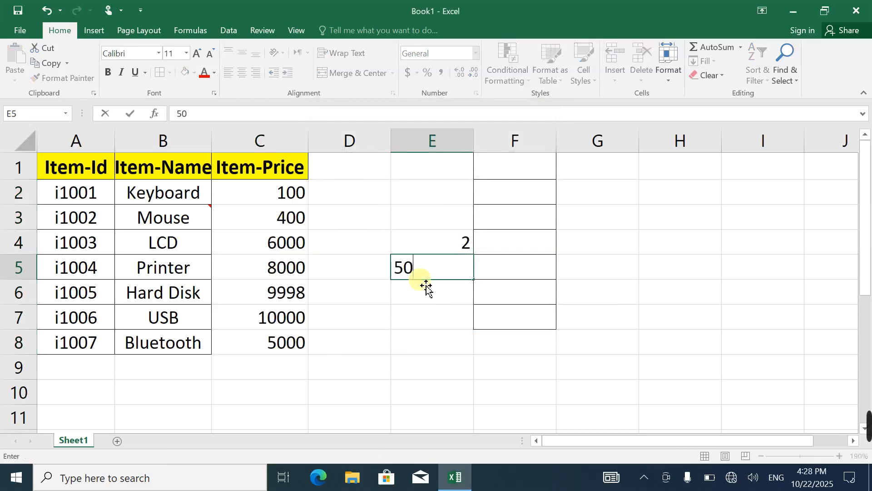
key("Return")
Copy the 50 in E5 and apply it to the prices in C2:C8 using Paste Special with the Add operation
left_click(438, 276)
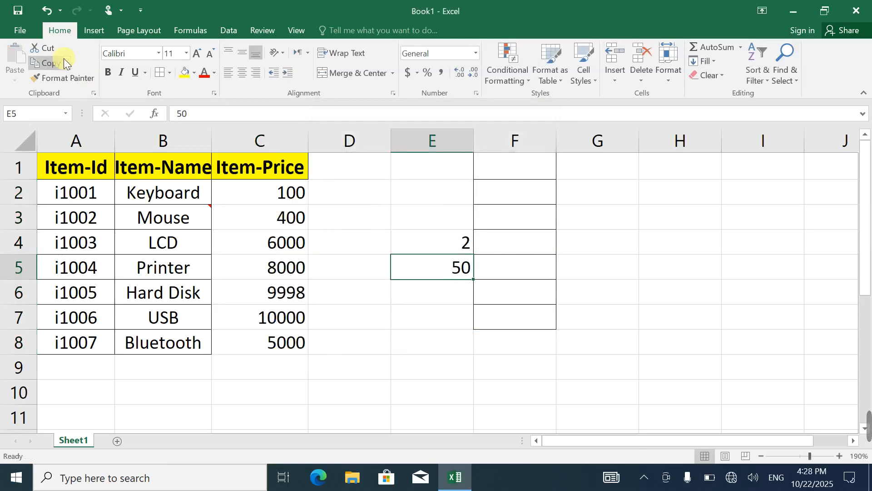
left_click(45, 62)
left_click_drag(230, 195, 281, 344)
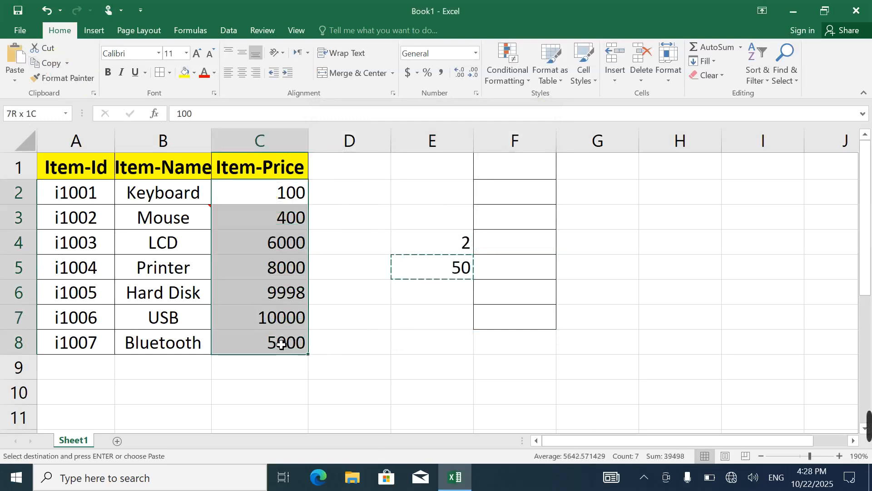
left_click(21, 73)
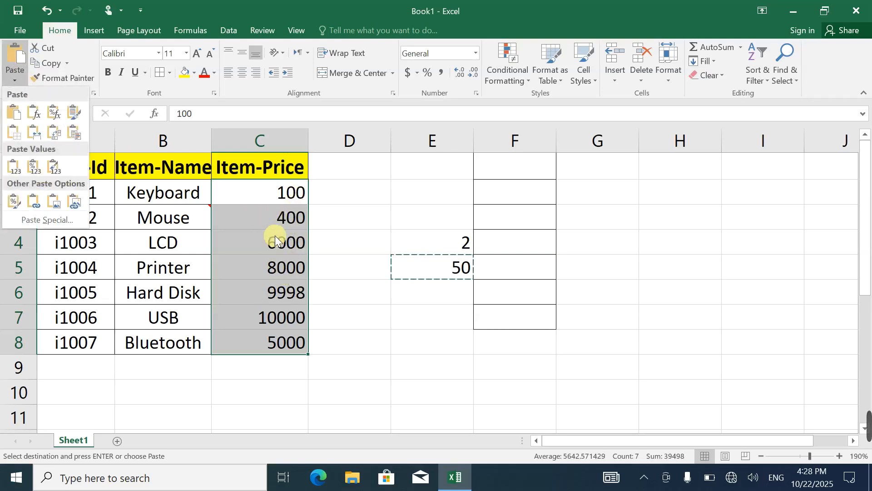
left_click(36, 220)
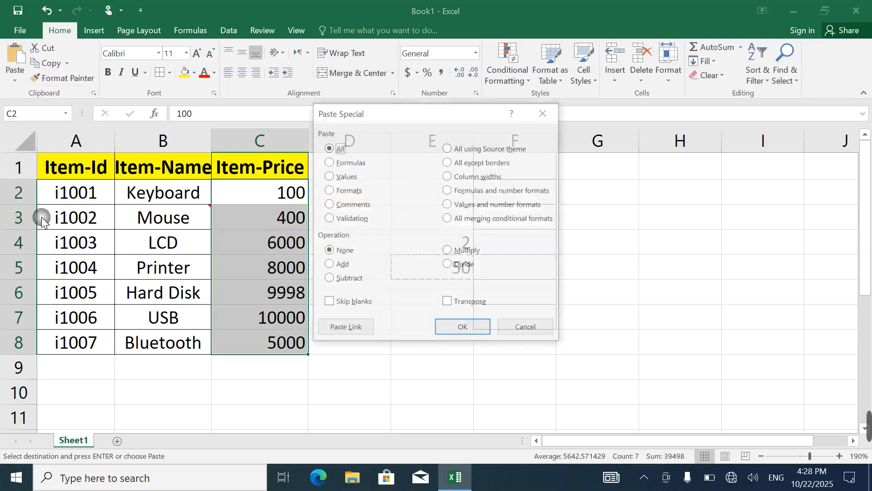
left_click(338, 266)
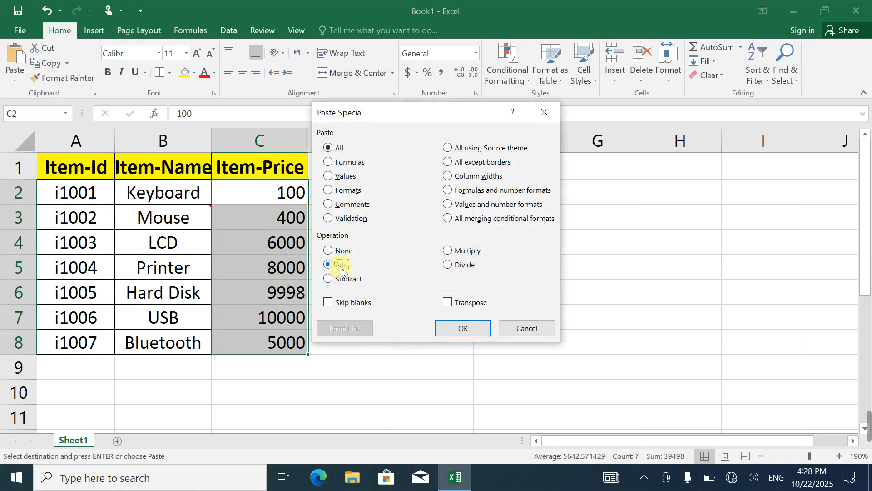
left_click(466, 332)
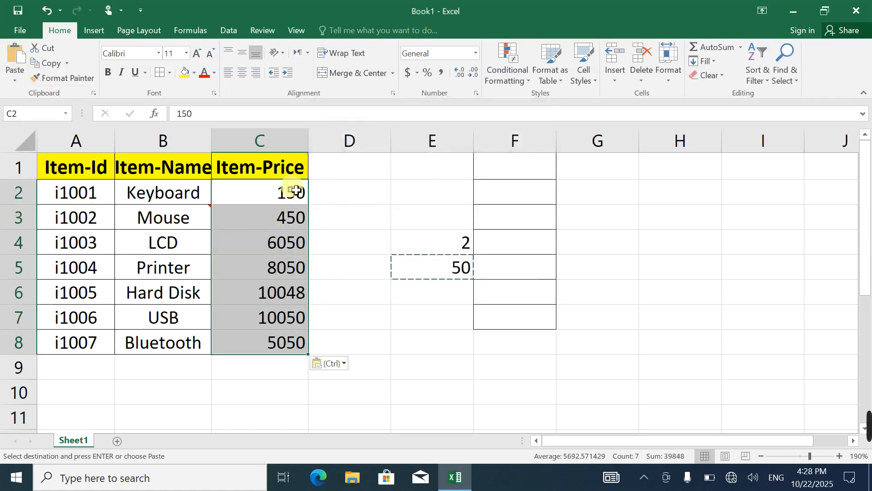
left_click(415, 302)
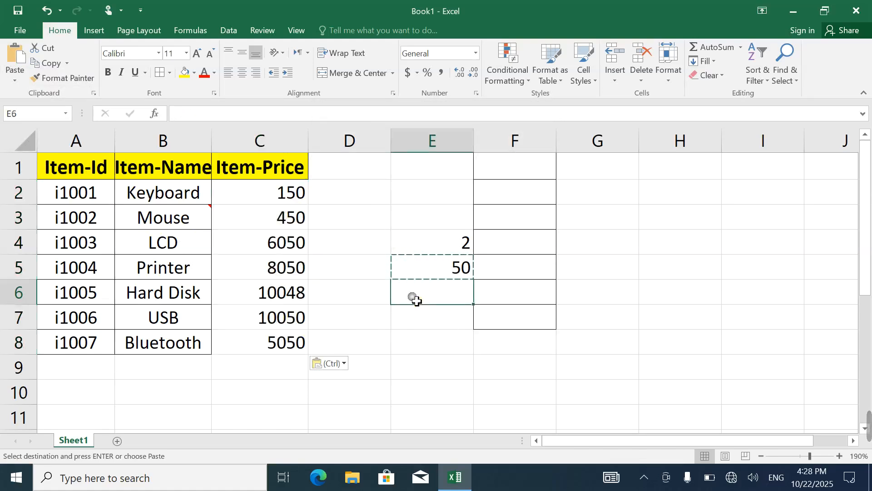
left_click(15, 80)
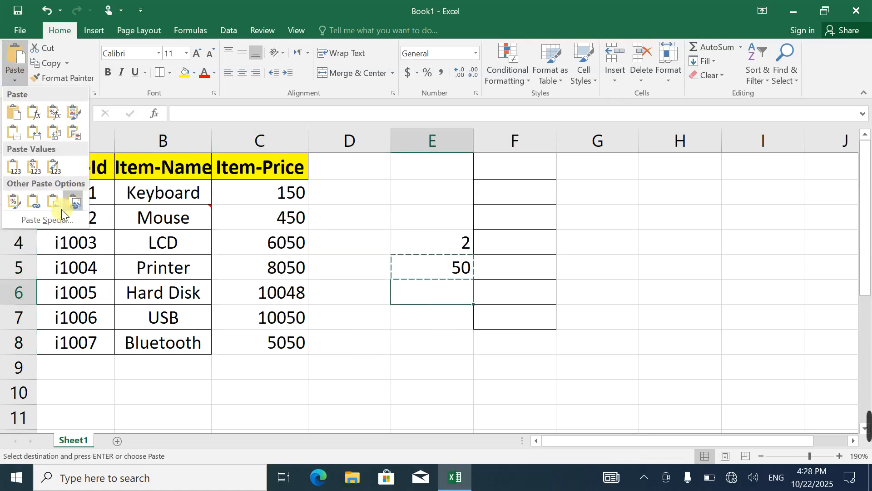
left_click(49, 220)
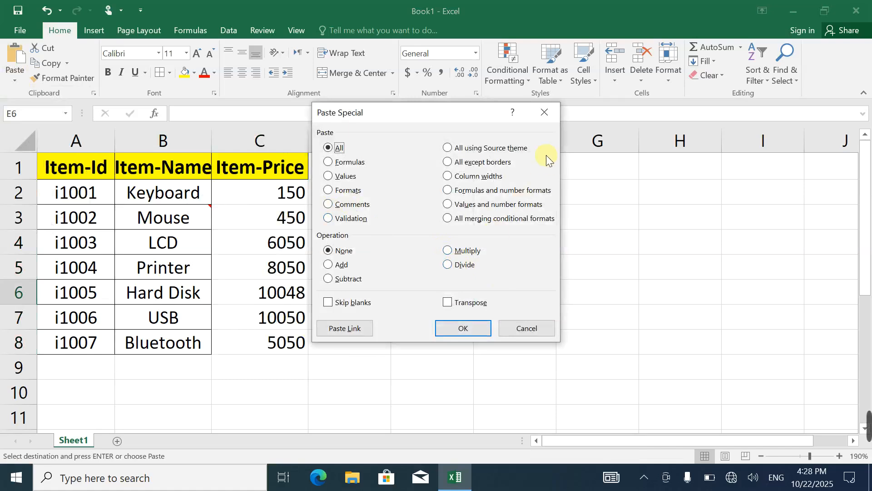
left_click(549, 117)
left_click(432, 248)
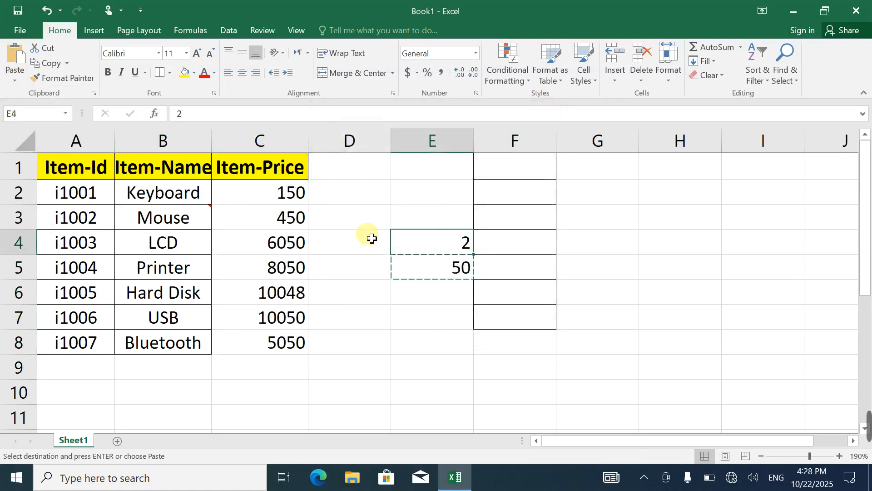
left_click(274, 194)
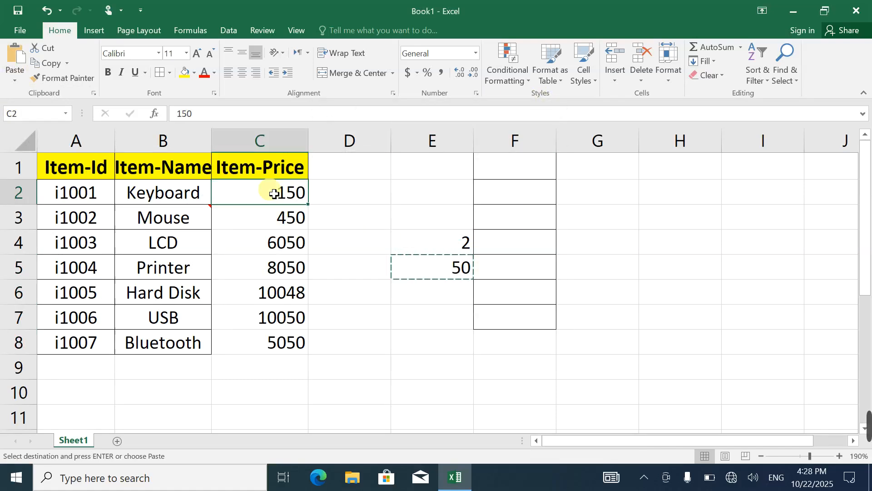
Copy the 2 in E4 and apply it to the prices in C2:C8 using Paste Special with the Divide operation
left_click(430, 240)
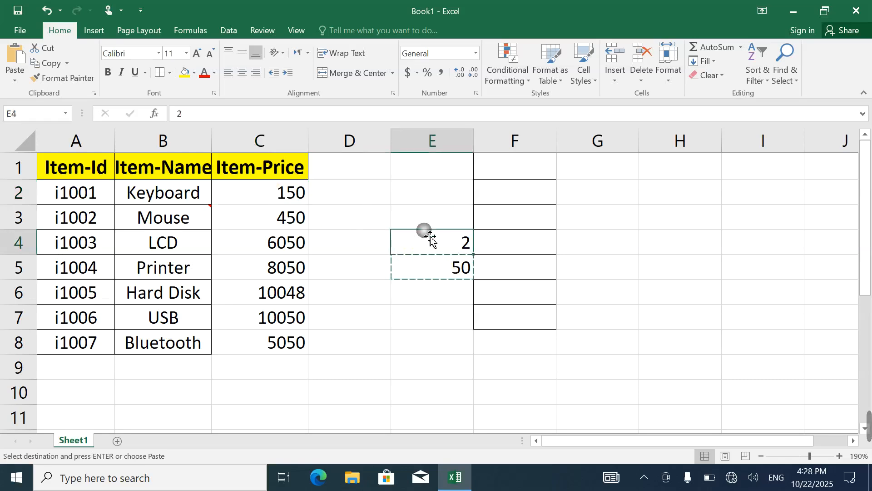
left_click(42, 64)
left_click(279, 194)
left_click_drag(278, 194, 286, 341)
left_click(15, 80)
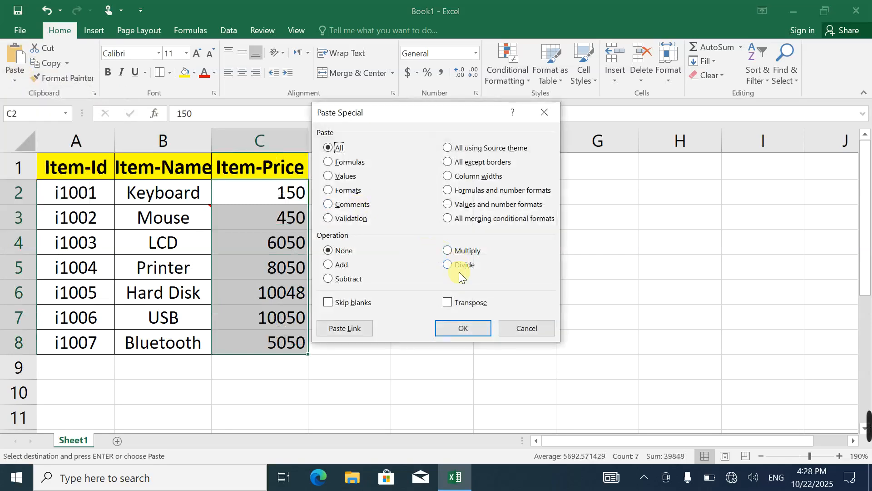
left_click(460, 267)
left_click(459, 331)
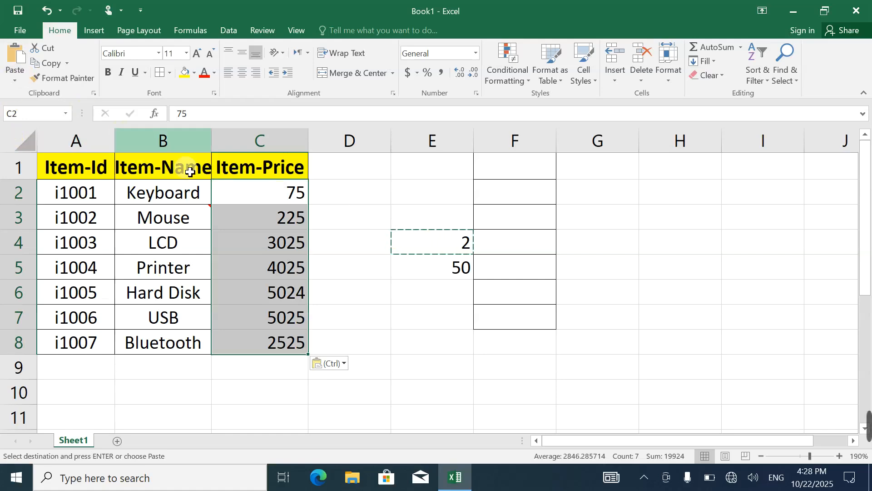
left_click(15, 80)
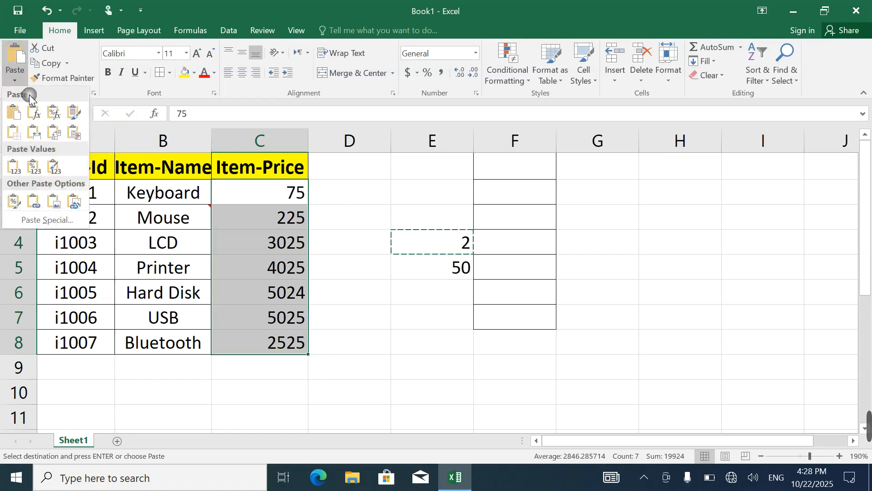
left_click(47, 220)
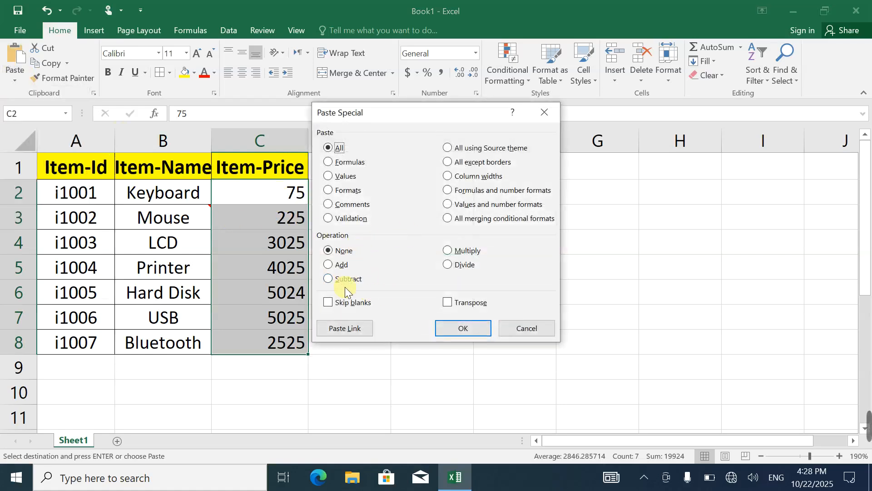
left_click(552, 114)
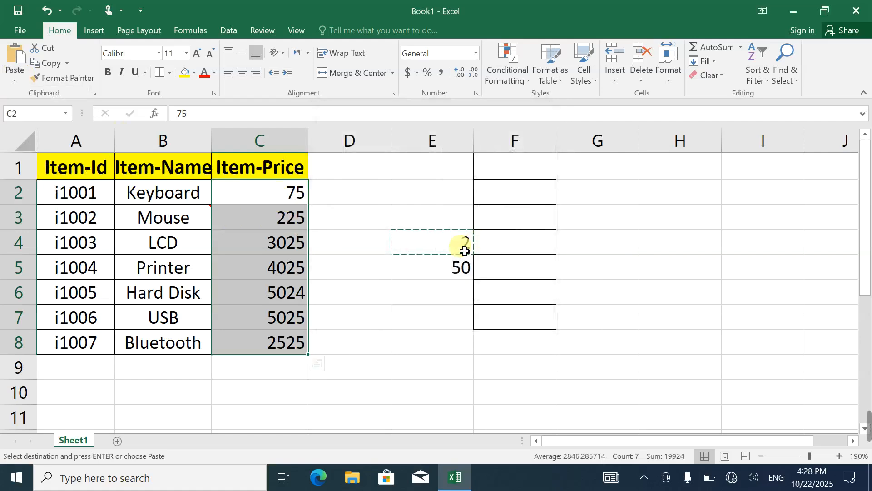
left_click(455, 245)
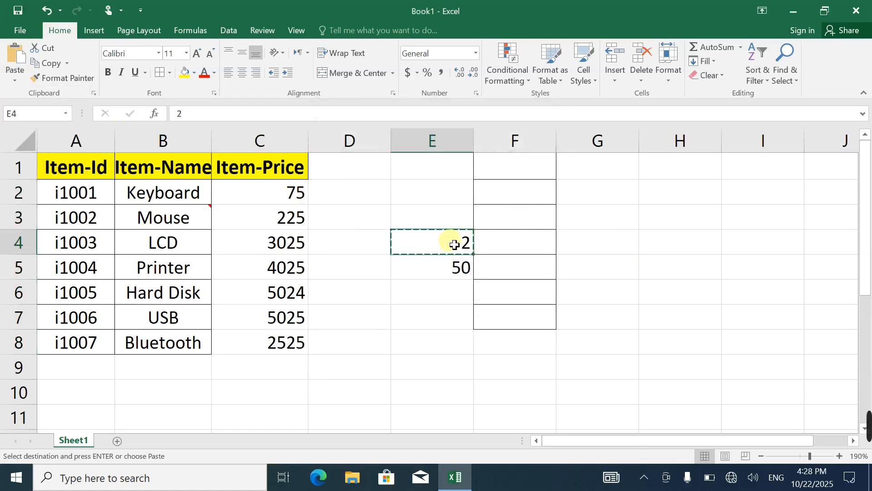
Set cell E4 to 25, copy it and apply it to the prices in C2:C8 using Paste Special with the Subtract operation
type("25")
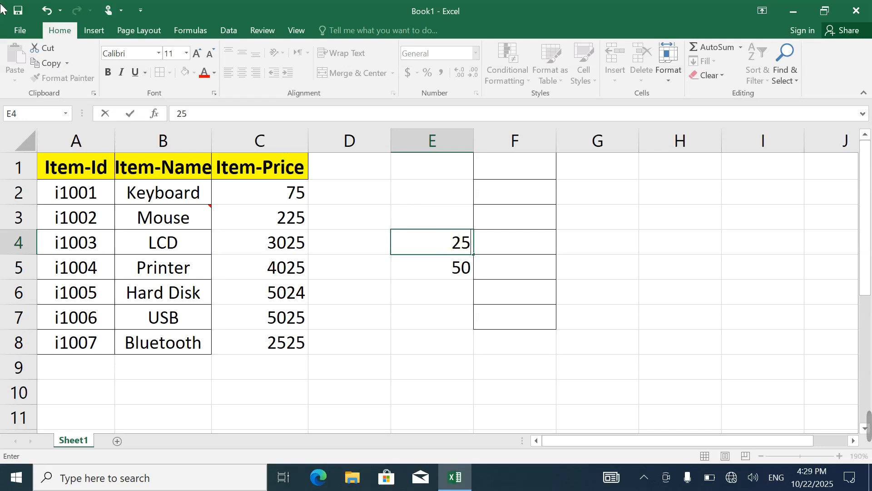
left_click(333, 341)
left_click(439, 247)
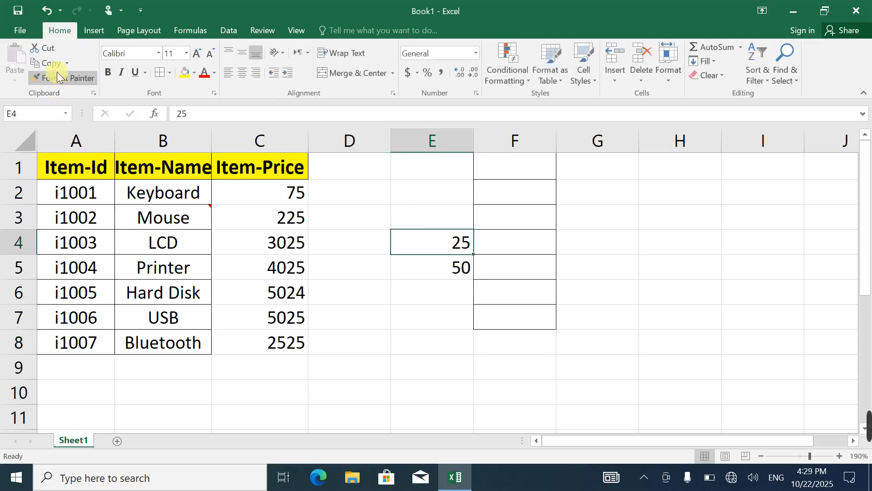
left_click(48, 63)
left_click_drag(240, 196, 259, 342)
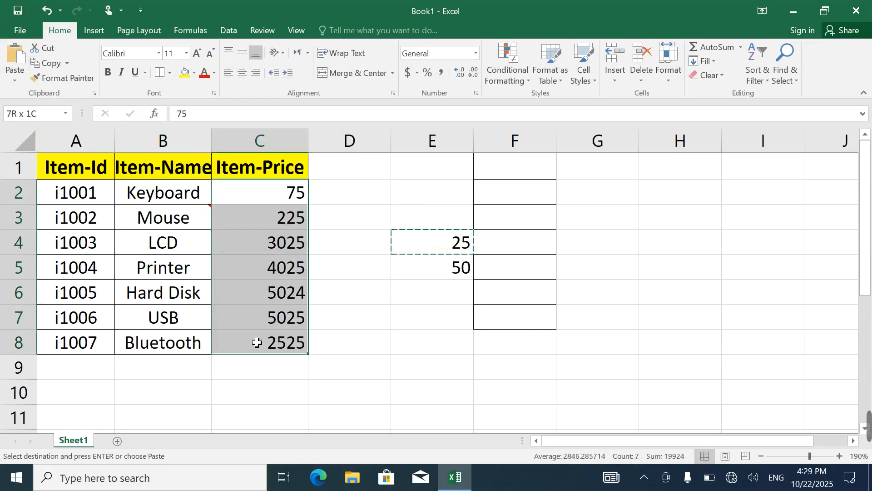
left_click(15, 81)
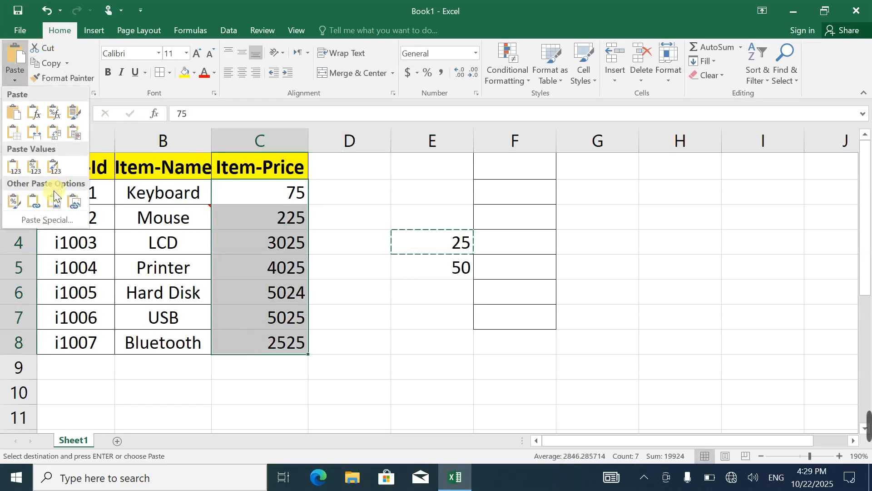
left_click(42, 216)
left_click(359, 280)
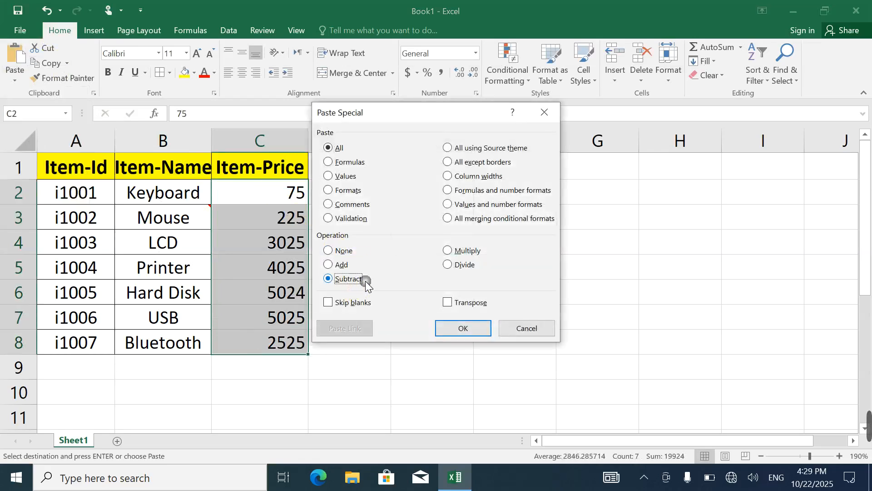
left_click(447, 332)
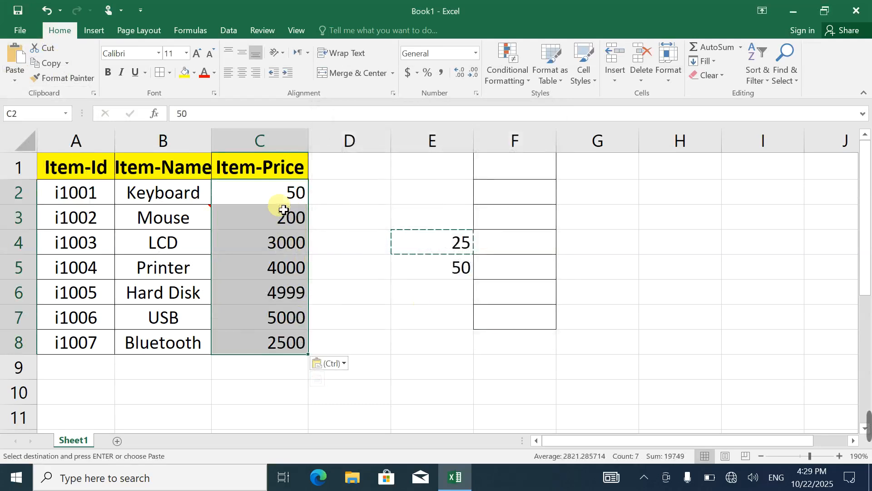
Clear all contents and formatting from the helper range E1:G7
left_click_drag(409, 217, 662, 366)
left_click_drag(432, 166, 604, 330)
left_click(706, 76)
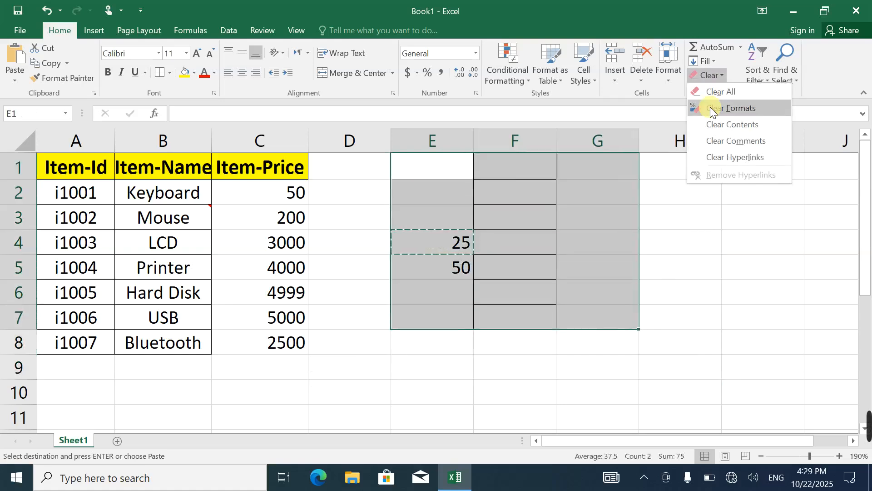
left_click(712, 96)
left_click(331, 247)
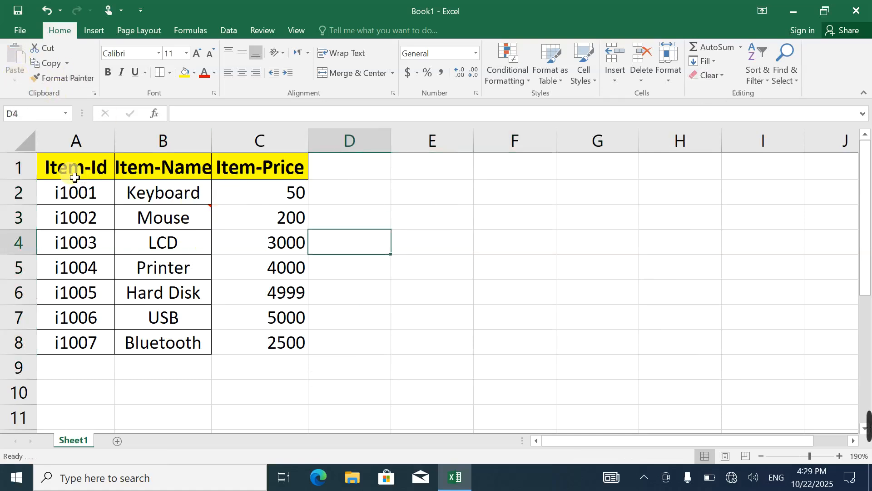
Copy the item table A1:C8 and paste it transposed starting at cell E2
mouse_move(77, 172)
left_mouse_down()
mouse_move(222, 265)
mouse_move(253, 347)
mouse_move(255, 336)
left_mouse_up()
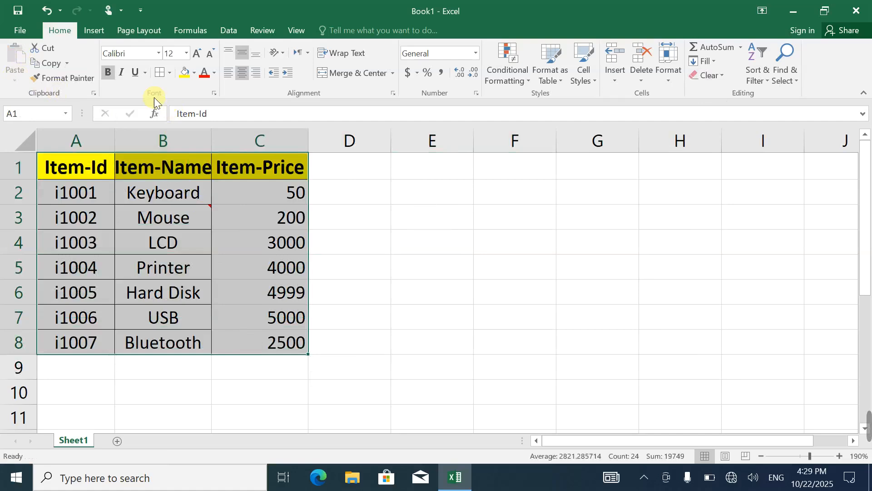
left_click(47, 63)
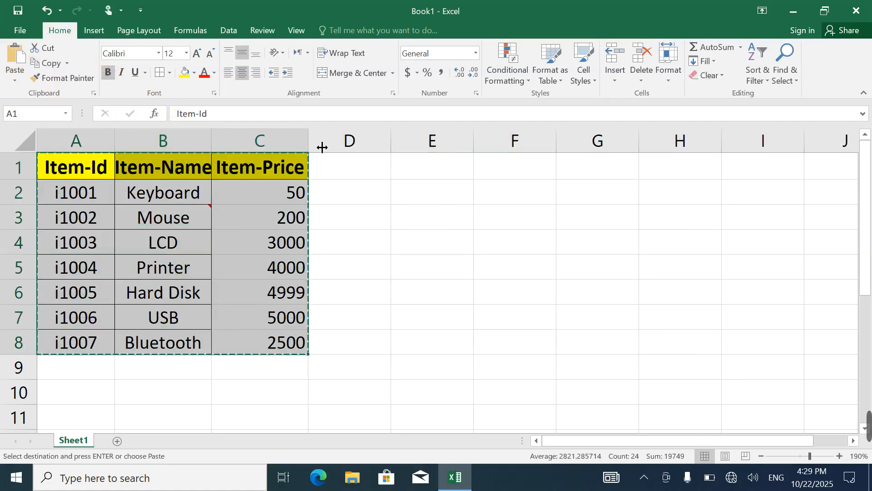
left_click(422, 187)
left_click(15, 80)
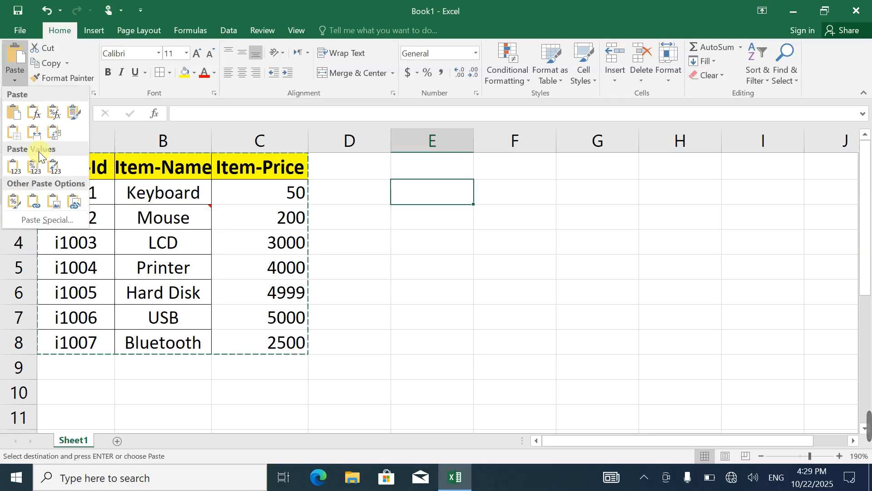
left_click(52, 132)
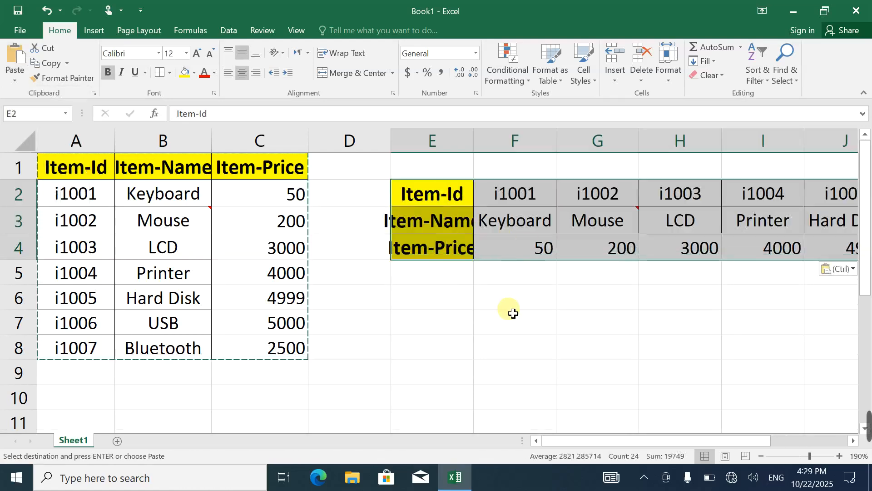
Undo the transposed paste of the item table
scroll(511, 313, "down", 3, "ctrl")
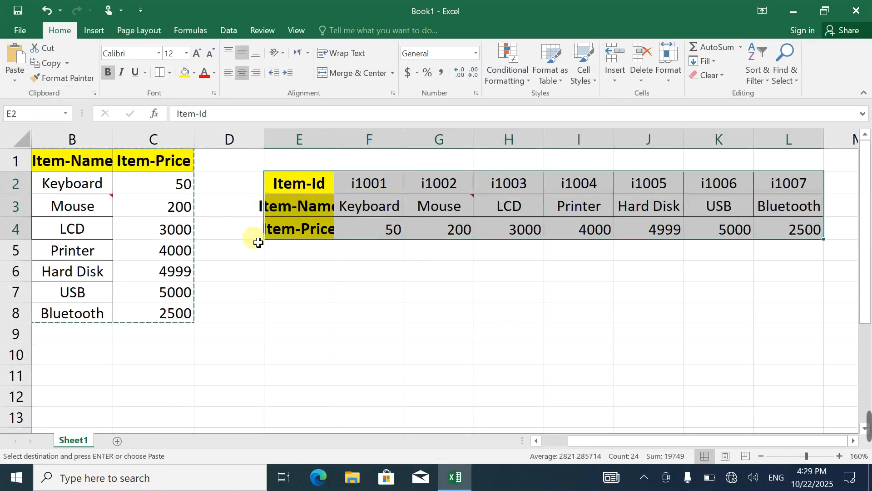
scroll(258, 242, "up", 1, "ctrl")
scroll(258, 242, "up", 1, "ctrl")
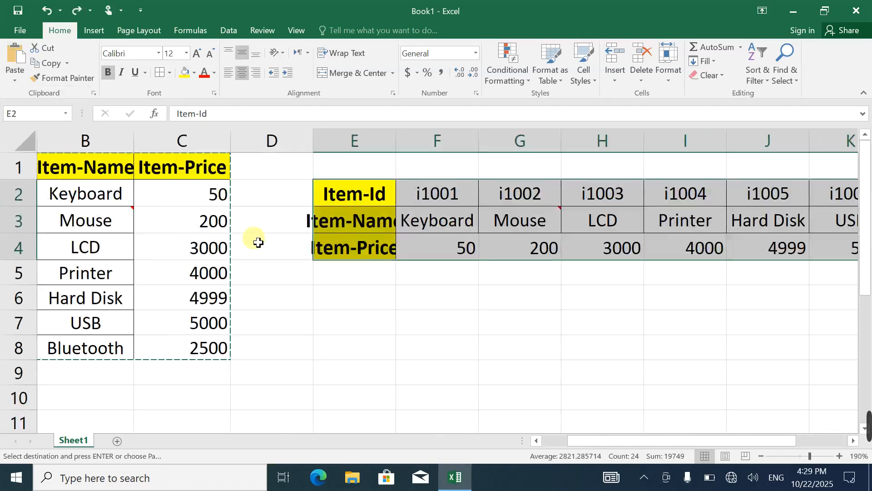
key("ctrl+z")
Review the Paste Special options for the copied table at cell E4, closing the dialog without pasting
left_click(328, 243)
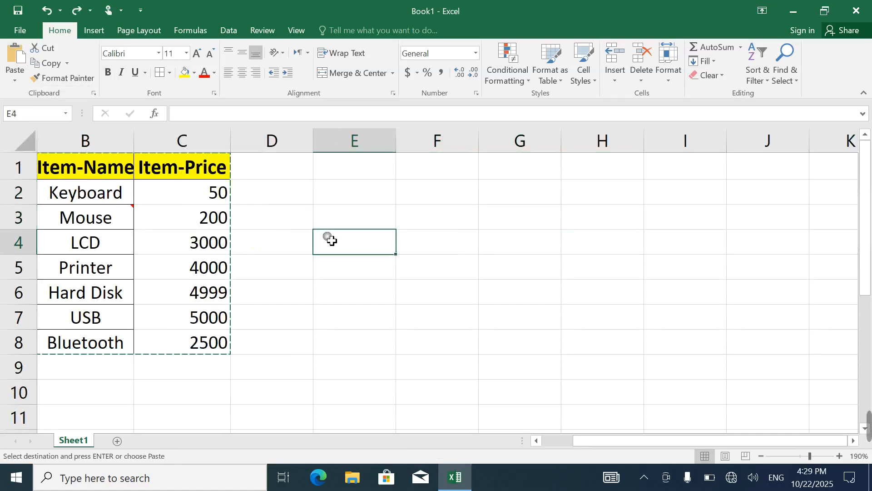
left_click(19, 80)
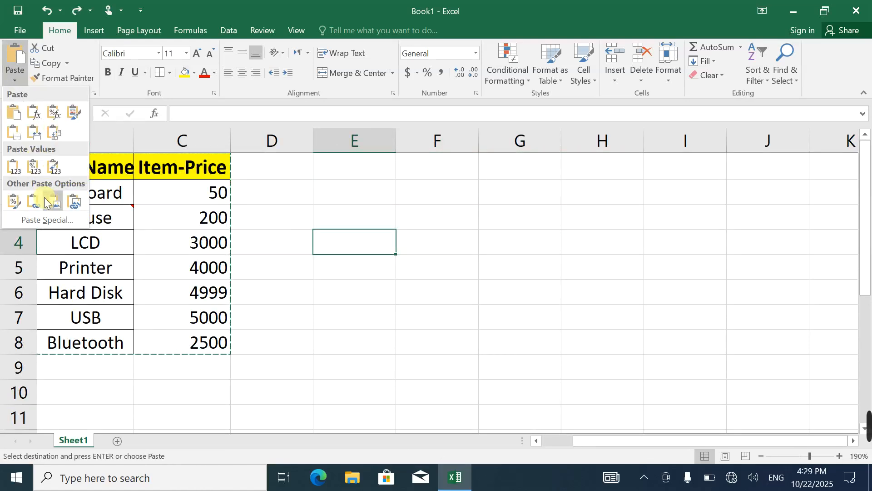
left_click(37, 217)
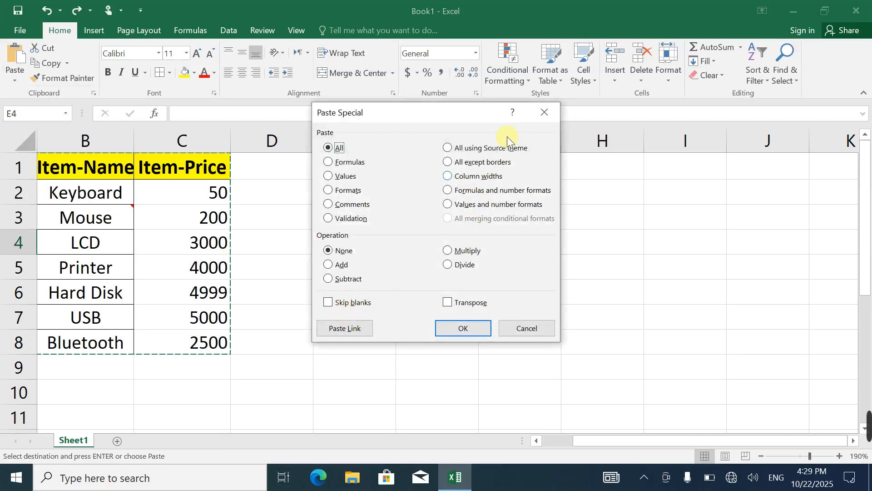
left_click(545, 112)
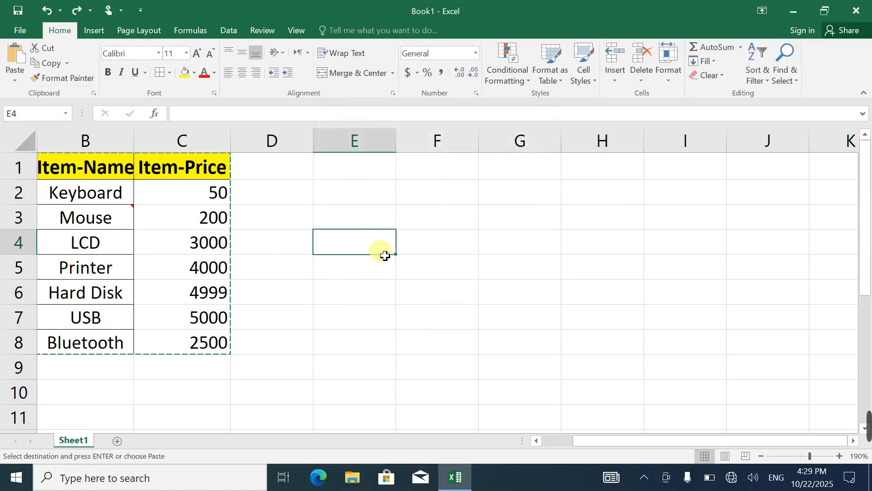
Enter the headers ID, Name and job in cells D4, E4 and F4 for a second table
scroll(384, 255, "down", 2)
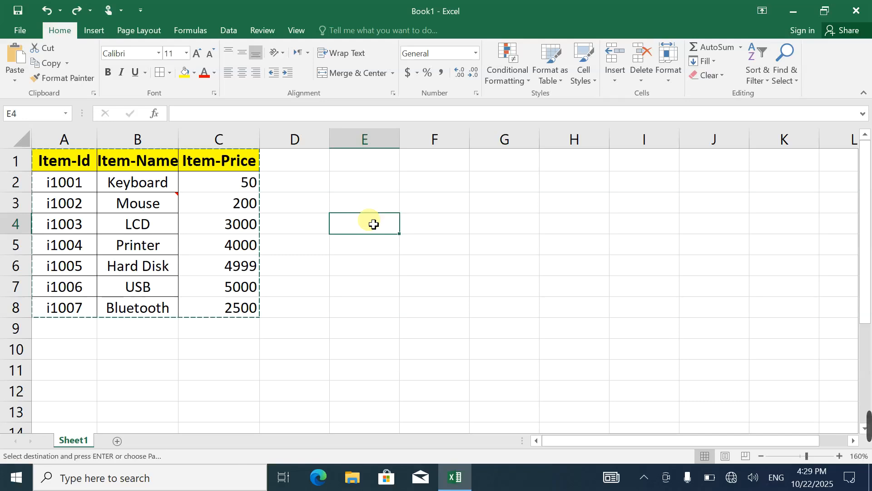
type("Name")
key("Tab")
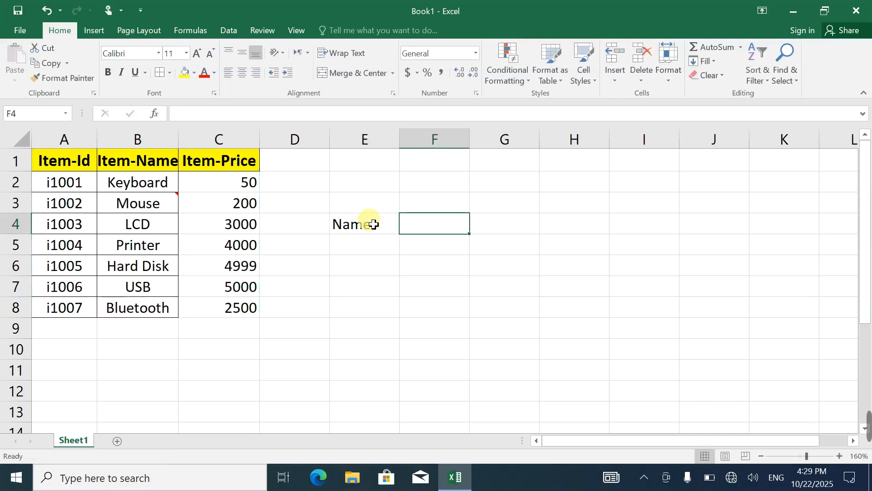
type("job")
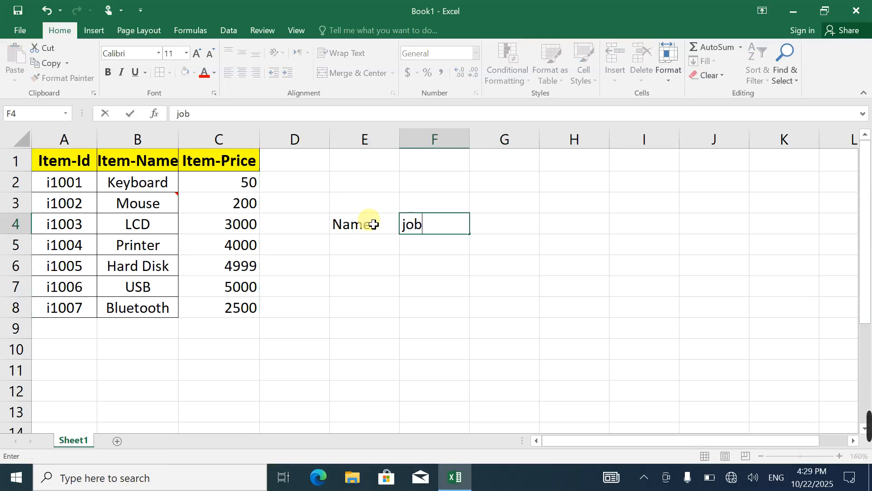
key("Return")
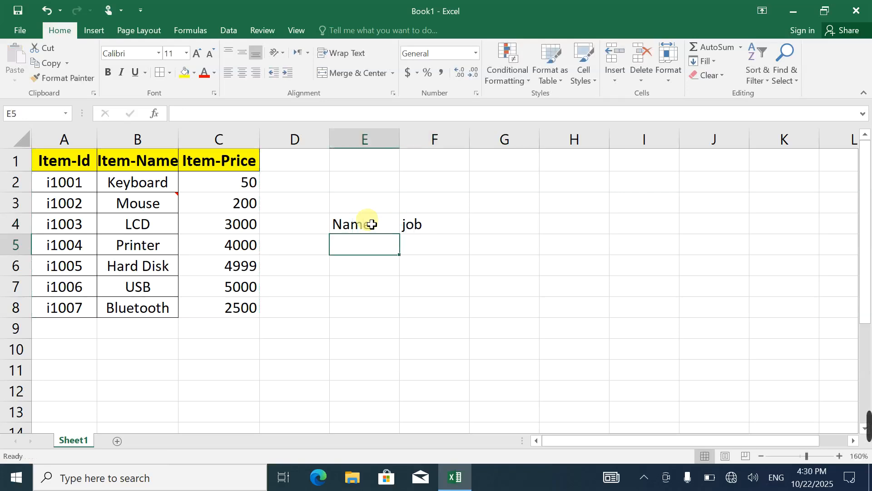
left_click(318, 229)
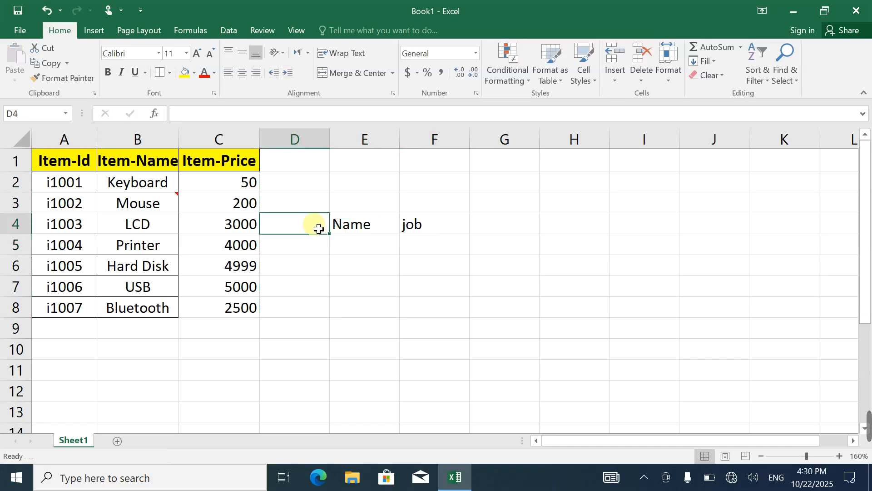
type("ID")
key("Return")
Fill row 5 of the new table with ID 1, the first person's name and the job doctor
type("1")
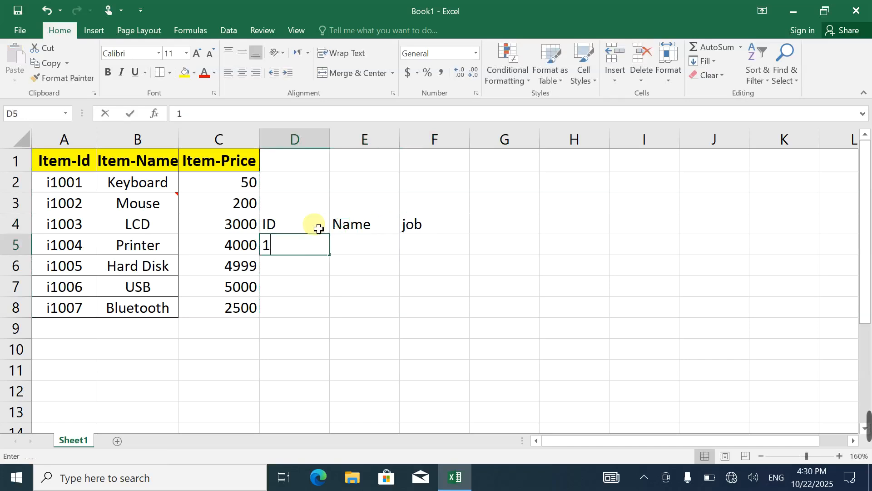
key("Tab")
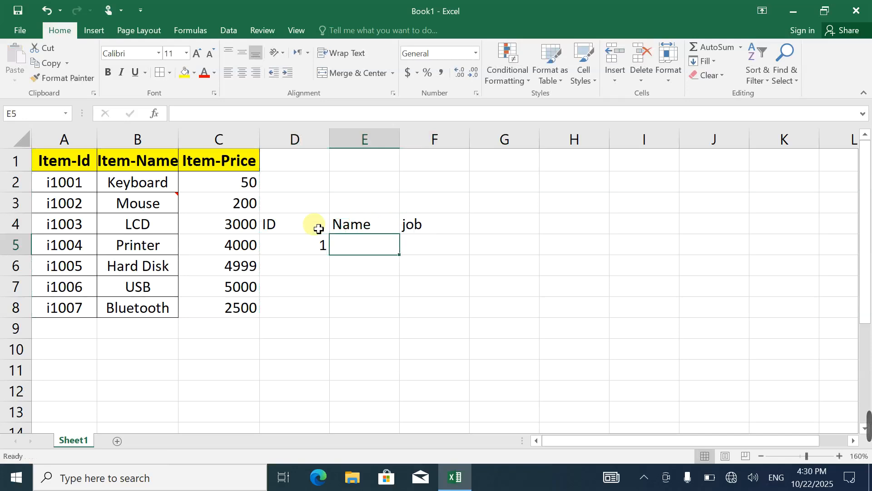
type("ahmad")
key("Tab")
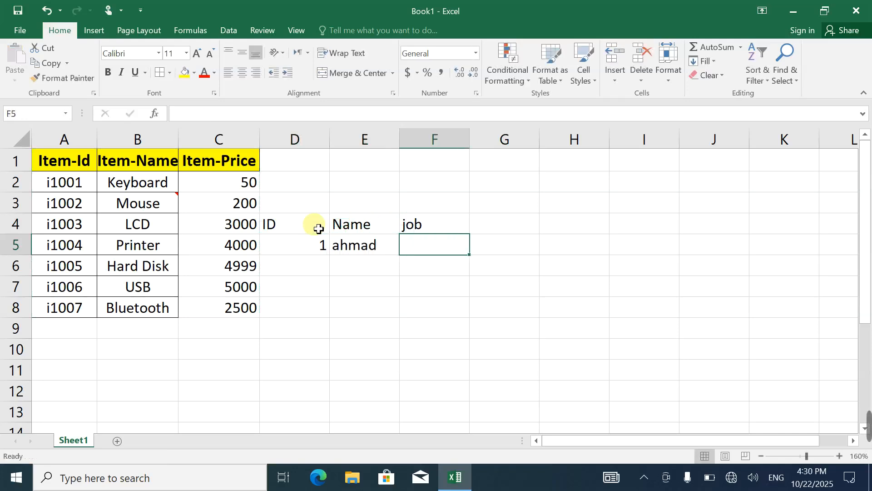
type("docotr")
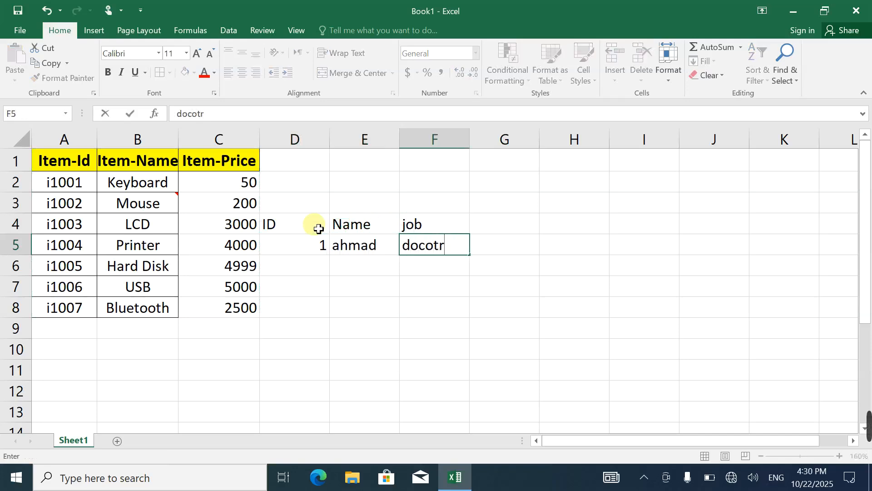
key("BackSpace")
key("BackSpace")
key("BackSpace")
type("tor")
key("Return")
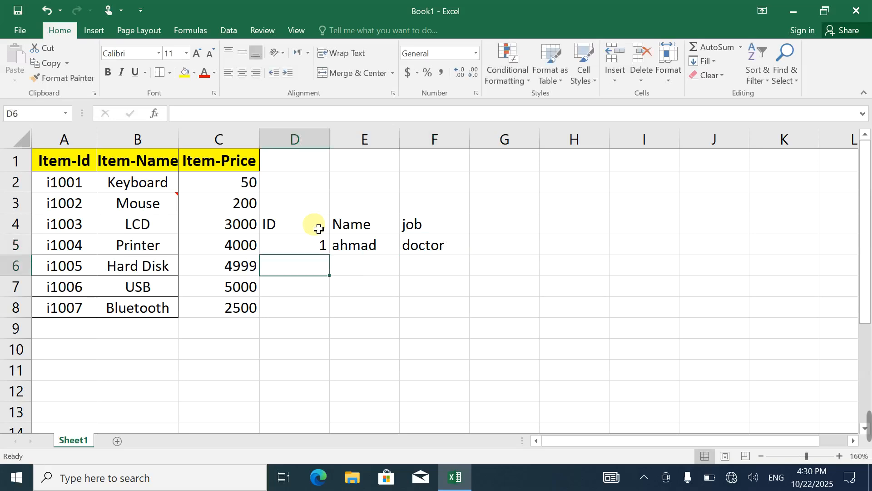
Fill row 6 of the new table with ID 2, the second person's name and the job teacher
type("2")
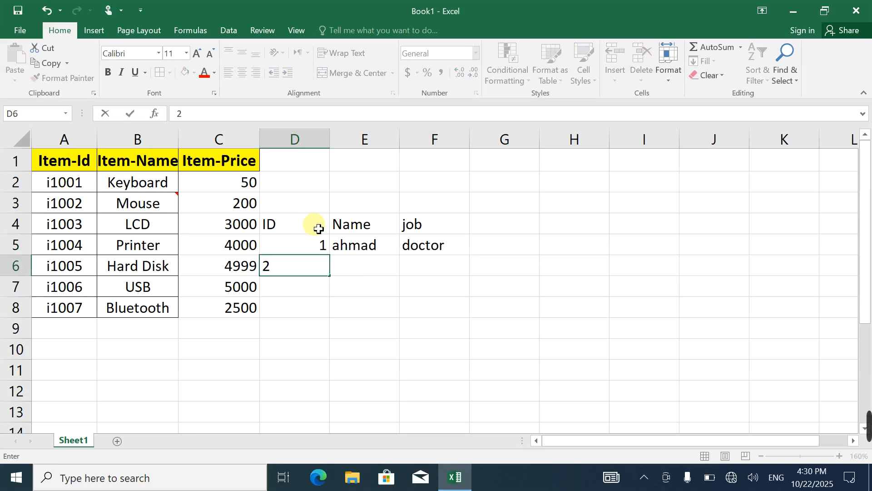
key("Tab")
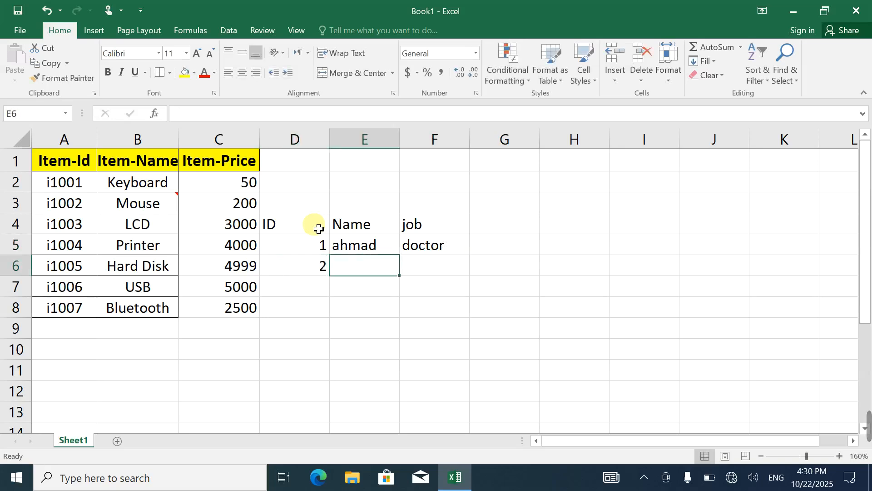
type("Fareed")
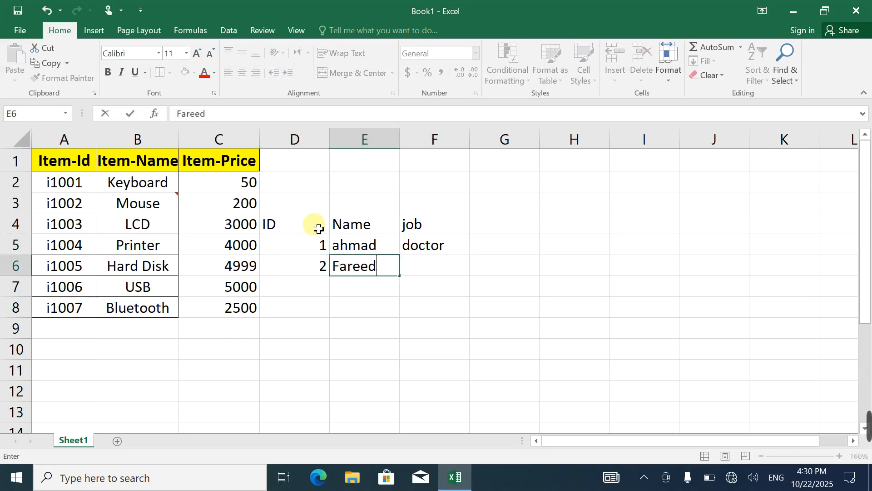
key("Tab")
type("teacher")
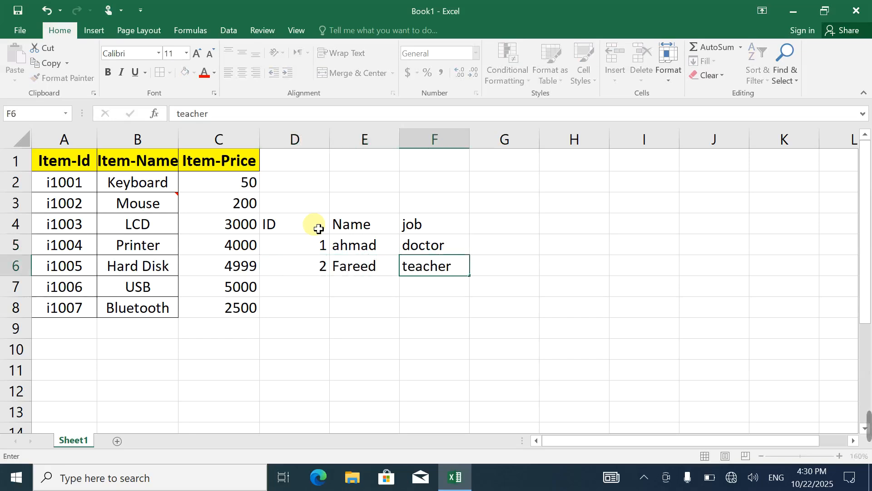
key("Return")
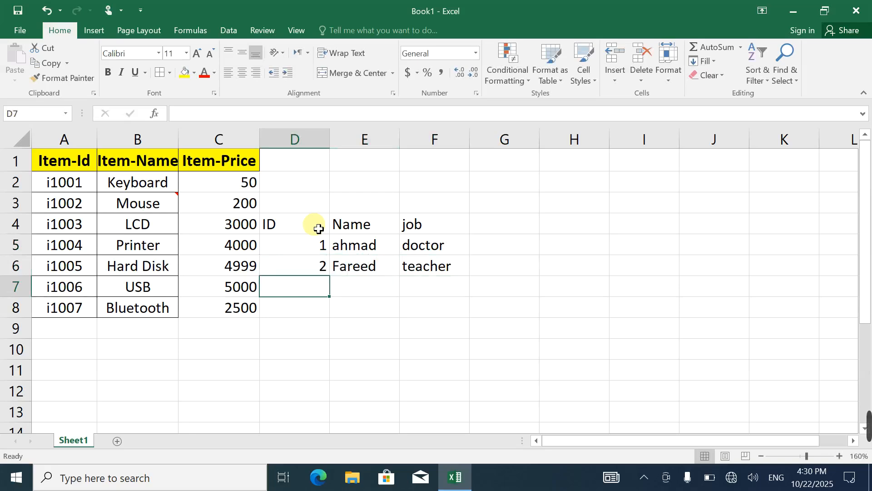
Fill row 7 of the new table with ID 3 and the job engineer, leaving the Name cell blank
type("2")
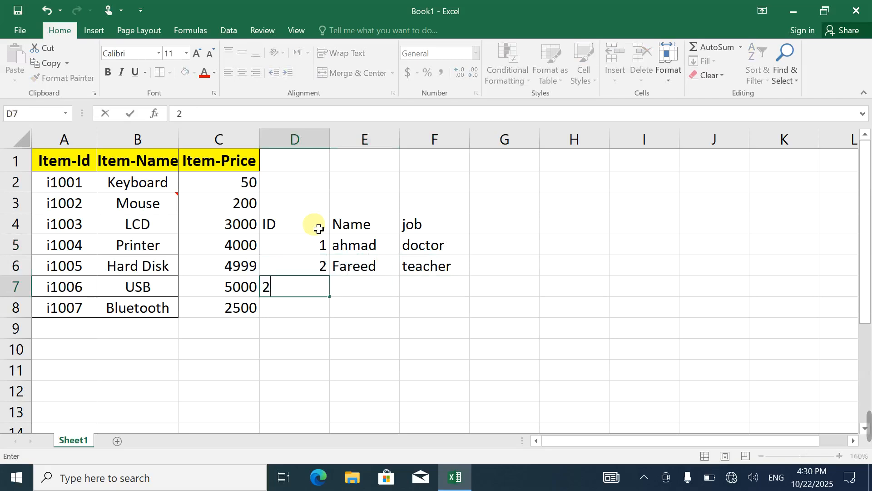
key("Tab")
key("Tab")
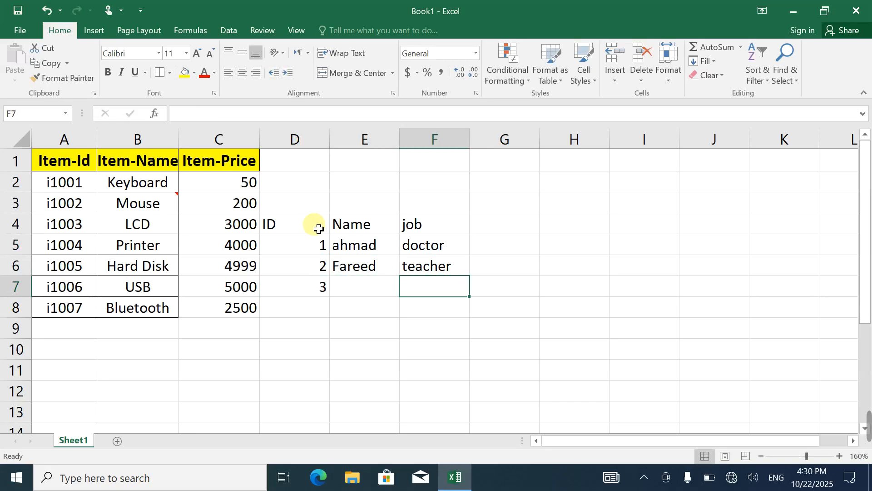
type("engi")
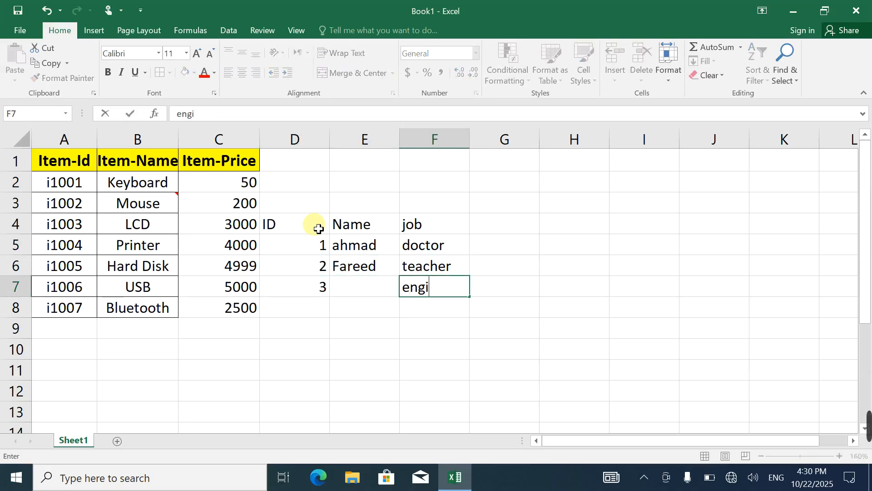
type("neer")
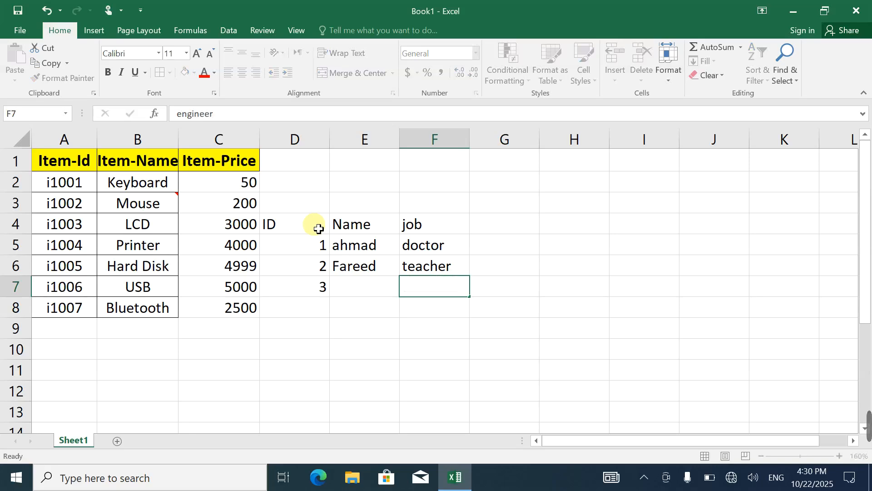
key("Return")
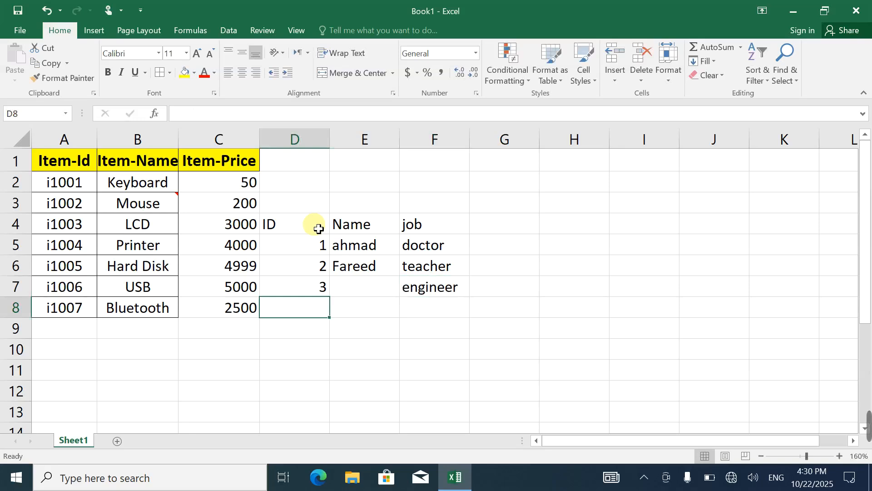
Fill row 8 of the new table with ID 4, the fourth person's name and the job manager
type("4")
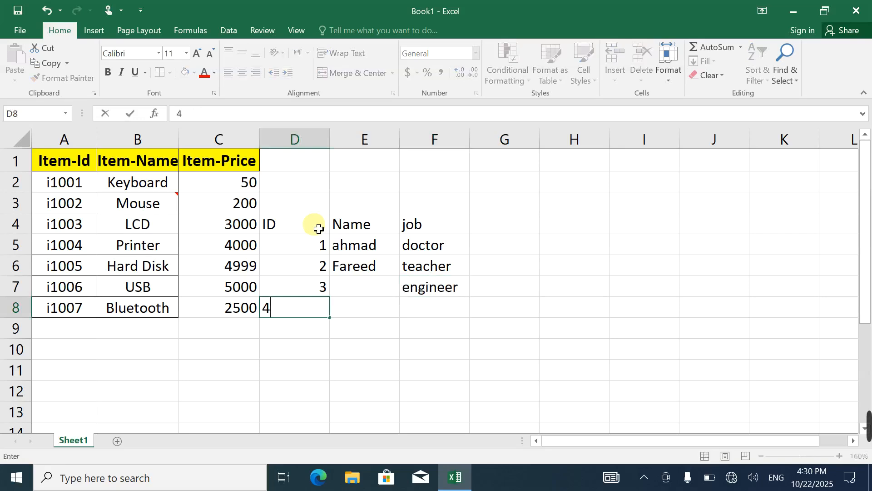
key("Tab")
type("jan")
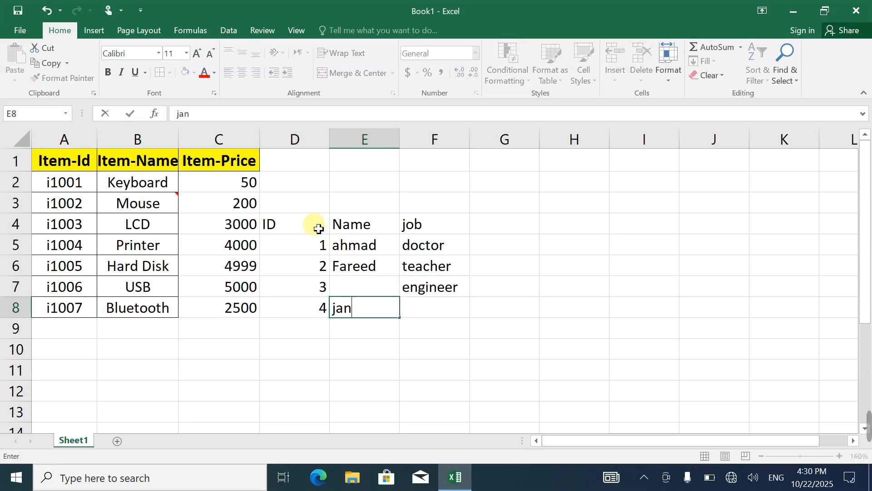
key("Tab")
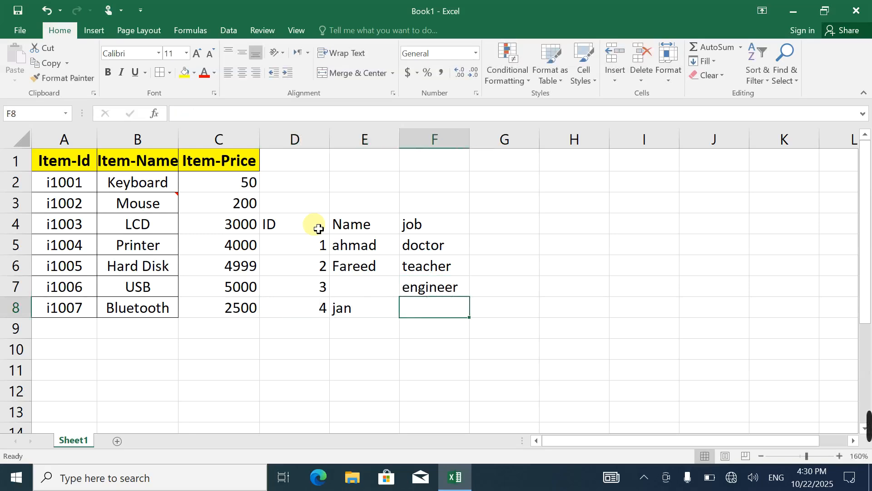
type("manager")
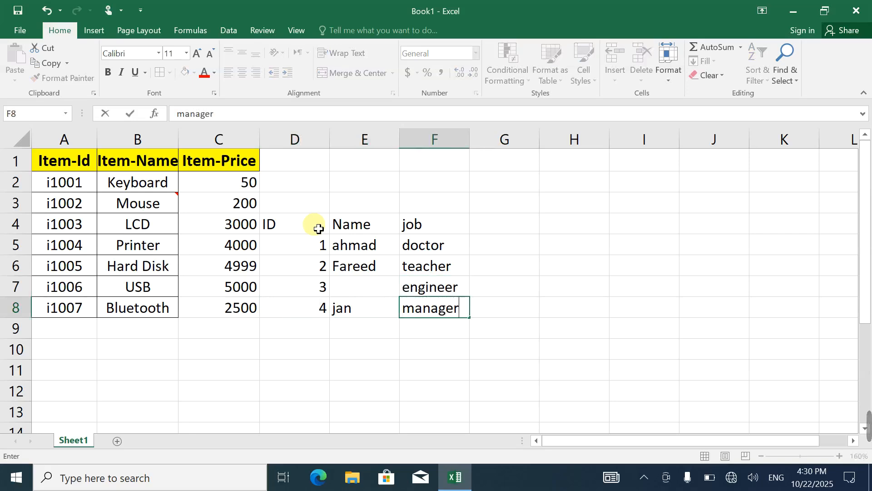
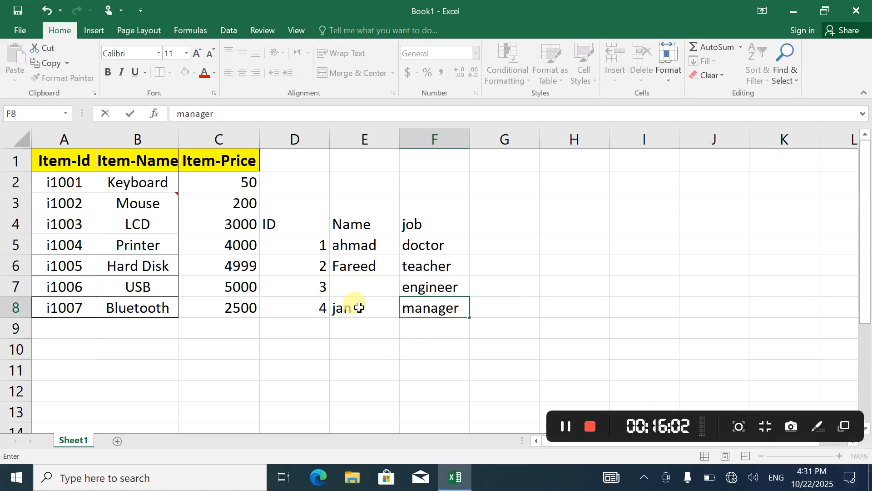
Copy the table row with ID 3 and the job engineer, D7:F7, including its blank Name cell
left_click(308, 313)
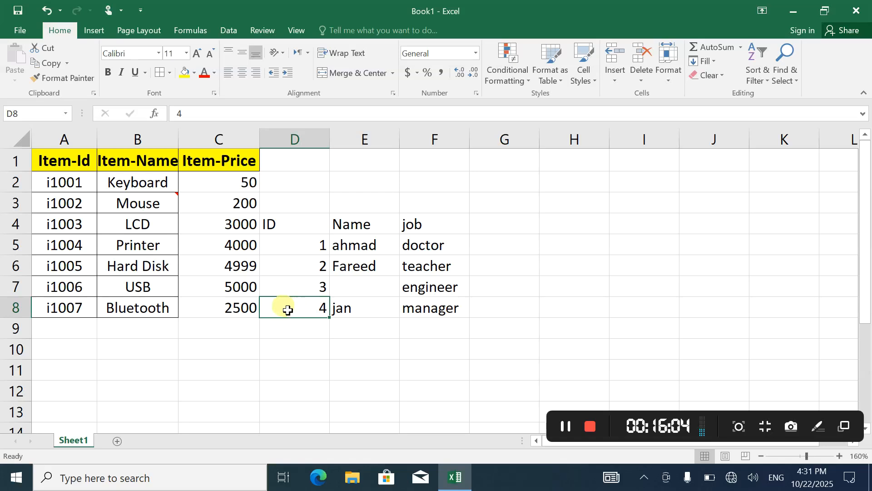
left_click_drag(302, 311, 426, 307)
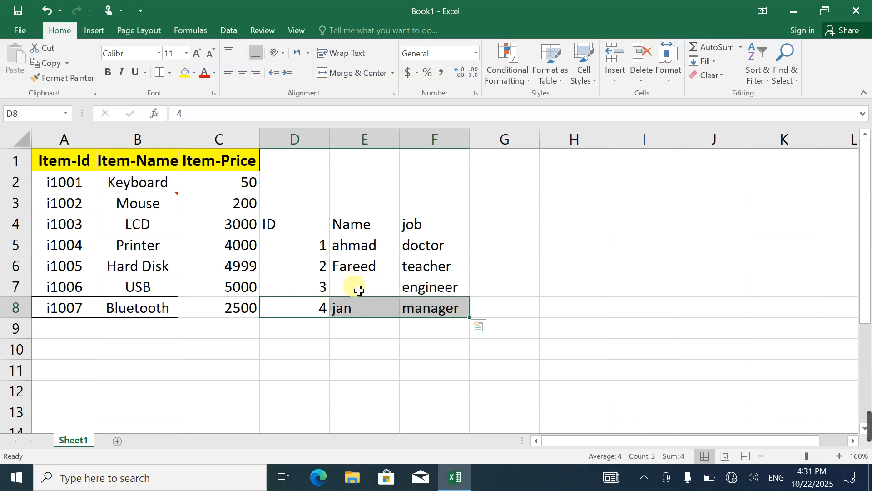
left_click_drag(323, 286, 440, 299)
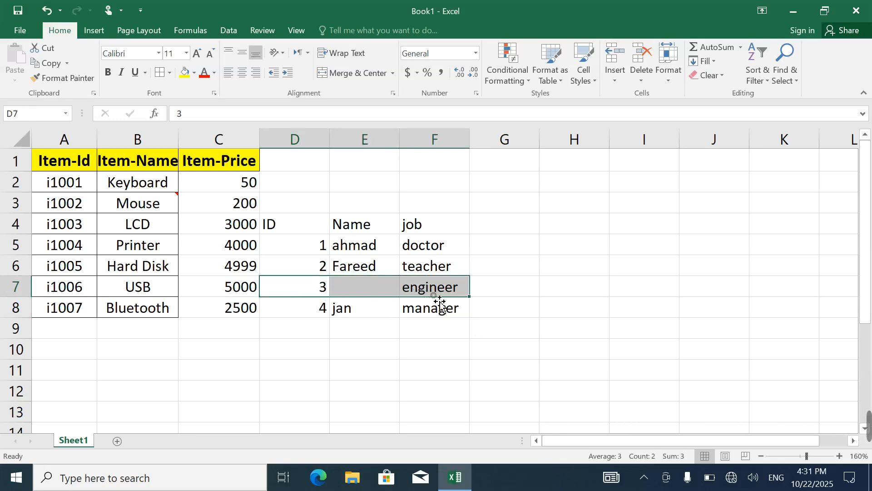
left_click(51, 65)
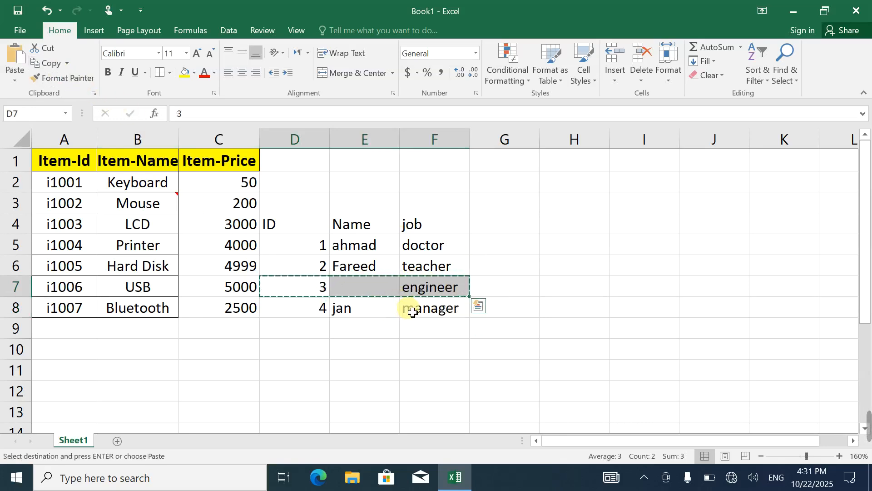
Paste the copied row over D5:F5 with a regular paste, then undo it
left_click_drag(296, 244, 444, 249)
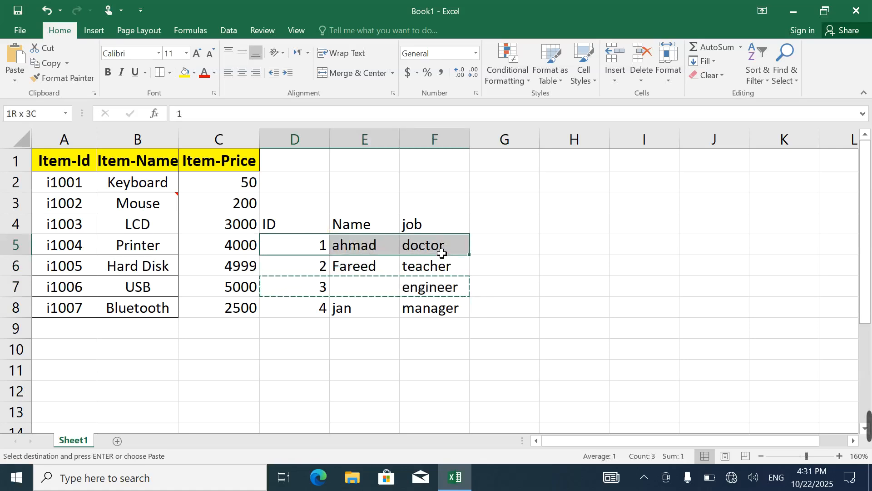
left_click(12, 59)
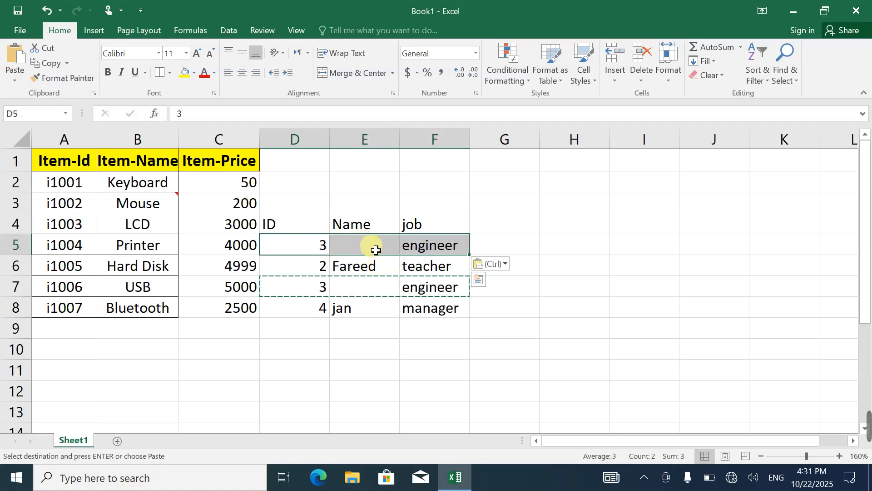
key("ctrl+z")
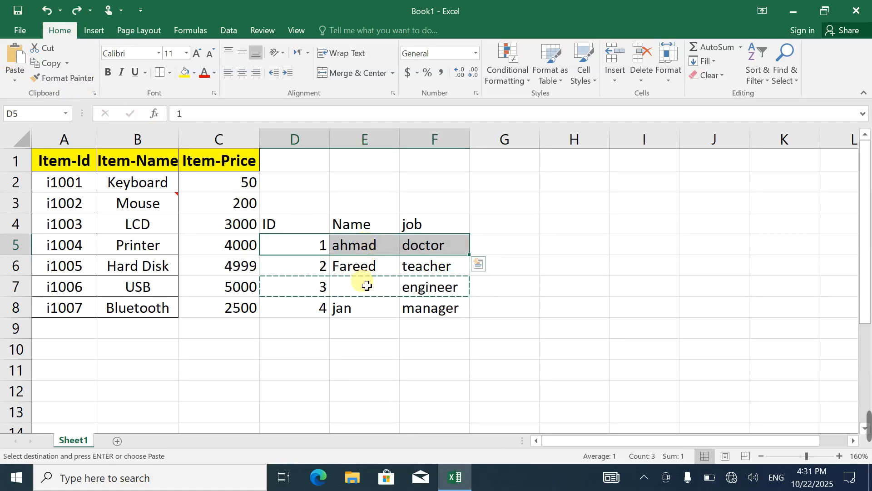
Paste the copied row at D5 using Paste Special with Skip blanks enabled
left_click(324, 247)
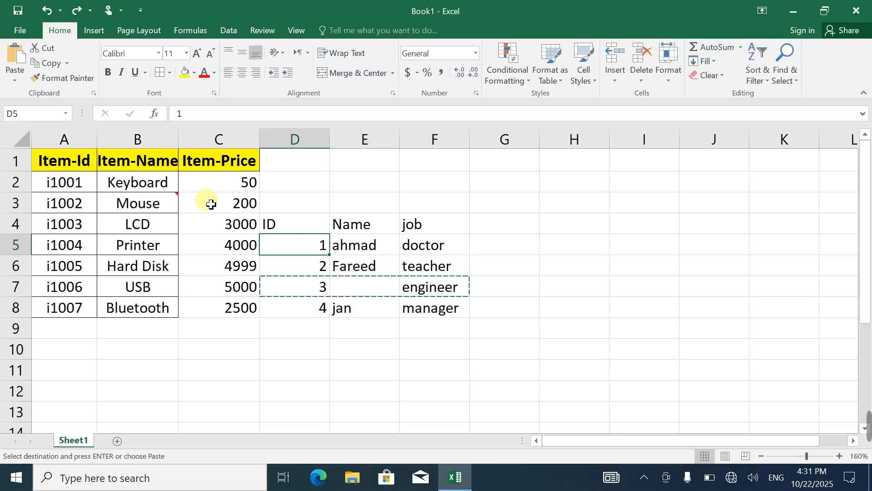
left_click(15, 78)
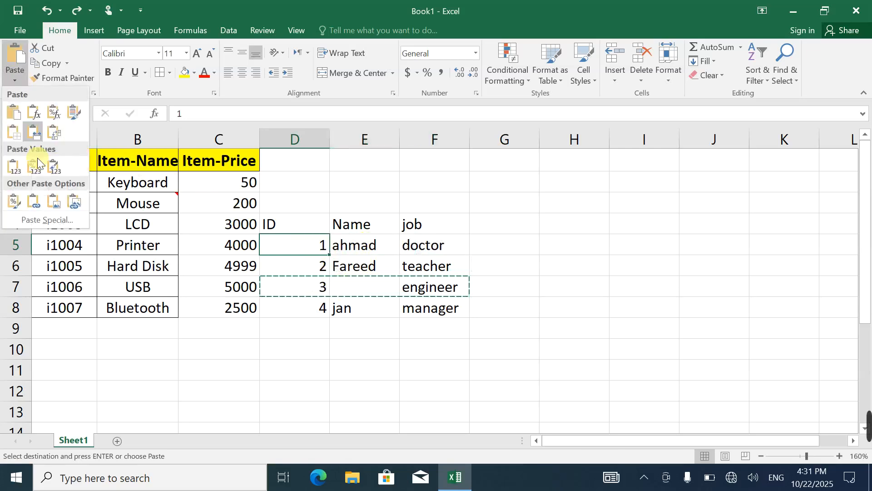
left_click(56, 218)
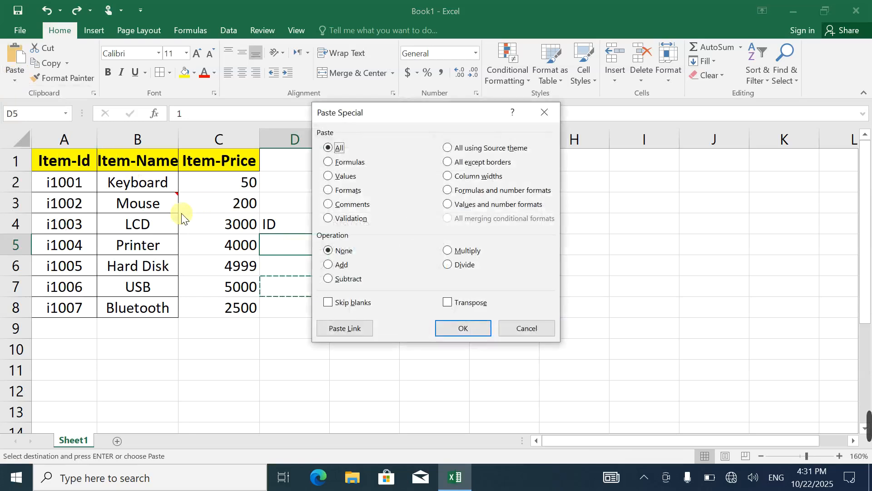
left_click(348, 302)
left_click_drag(386, 111, 477, 128)
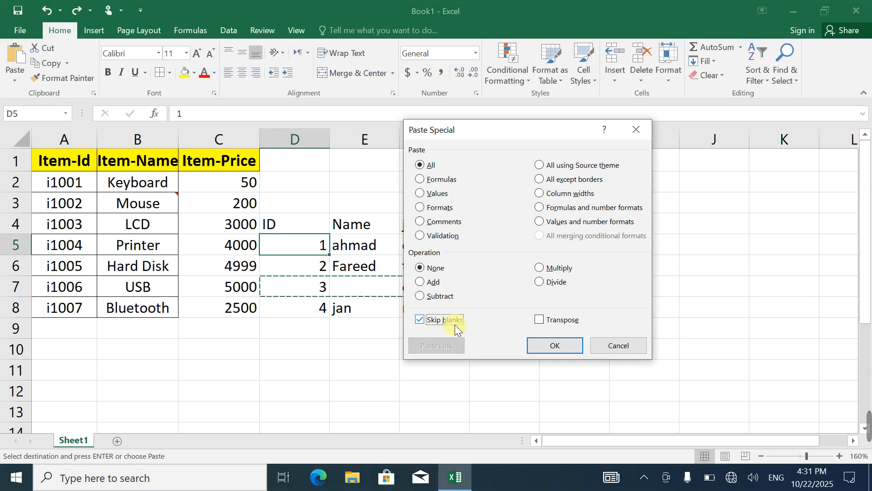
left_click(555, 345)
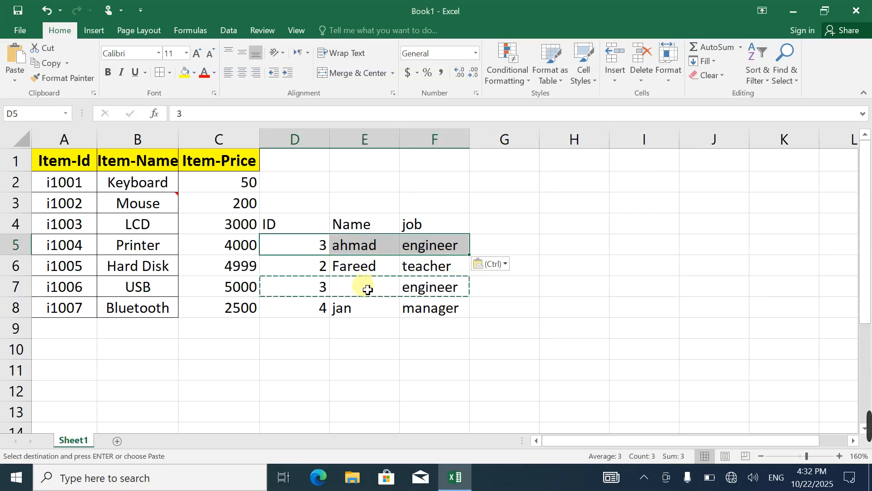
Delete the second table's contents by clearing the range D3:G8
left_click_drag(317, 200, 508, 313)
key("Delete")
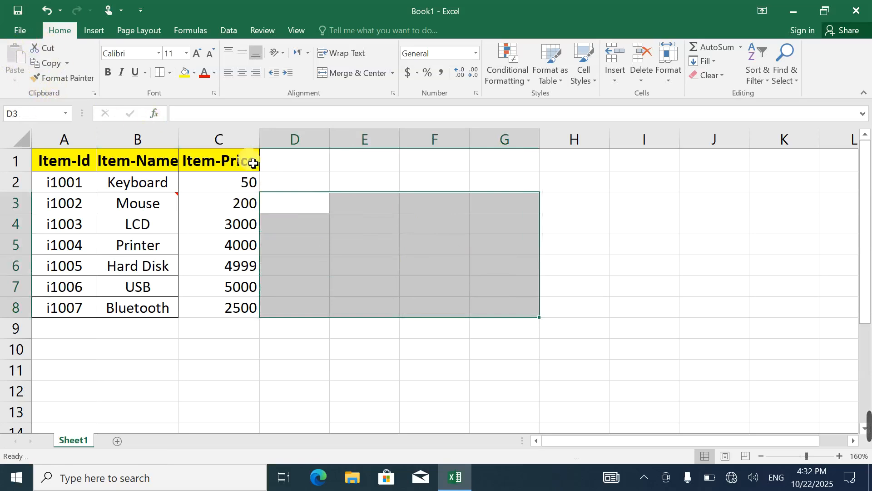
Copy the item table A1:C8 and review the Paste Special options, closing them without pasting
left_click_drag(252, 162, 73, 299)
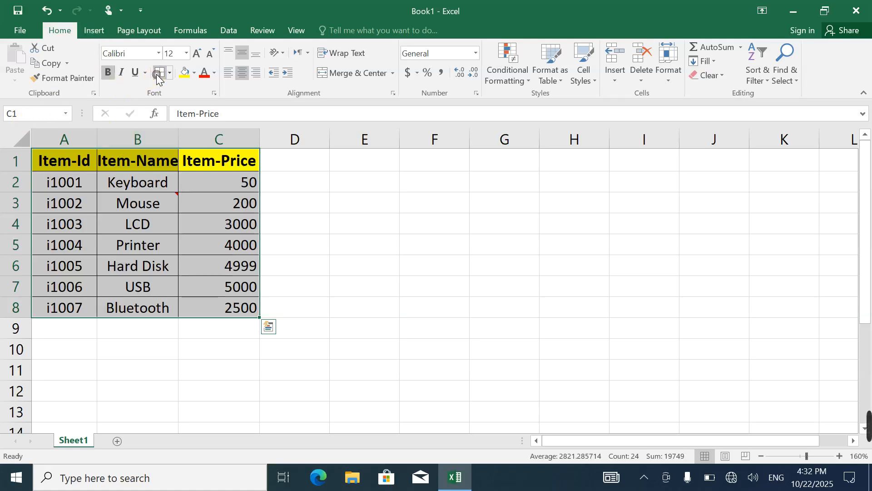
left_click(53, 66)
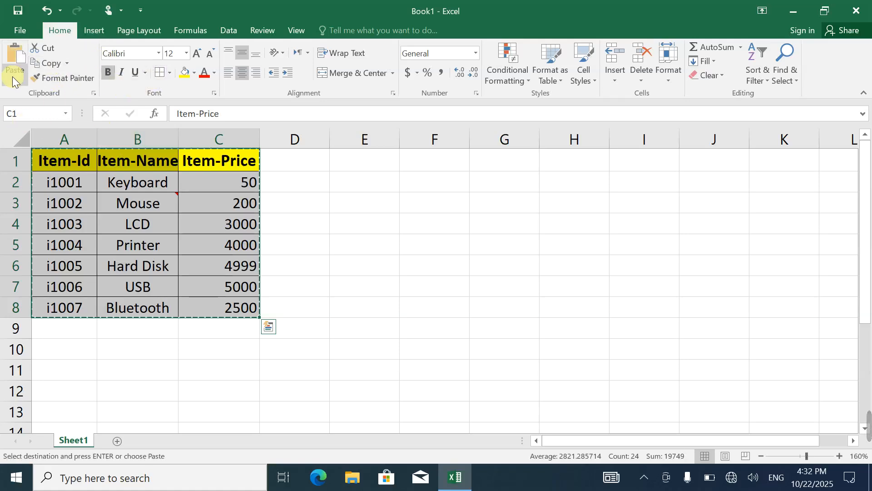
left_click(15, 80)
left_click(50, 219)
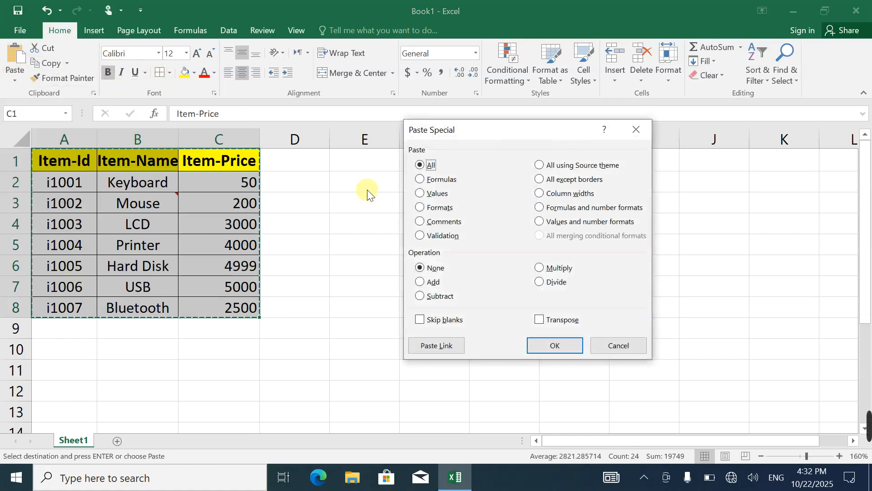
left_click(636, 131)
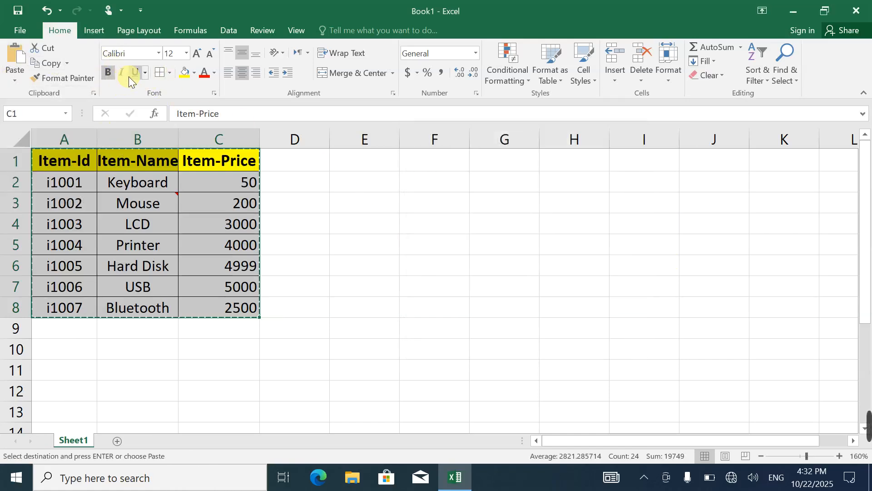
Set the header cells A1:C1 to the Times New Roman font and autofit columns B and C
scroll(168, 109, "up", 5)
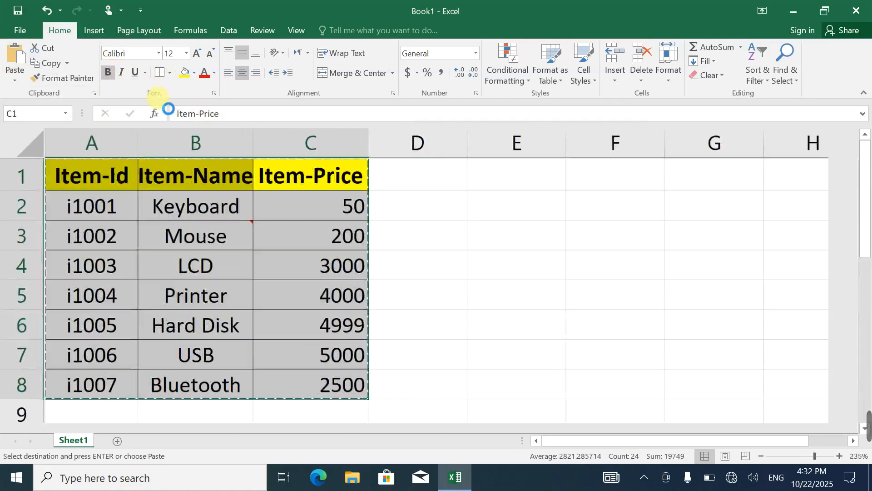
scroll(168, 109, "up", 4)
scroll(231, 138, "down", 2)
scroll(231, 138, "up", 1)
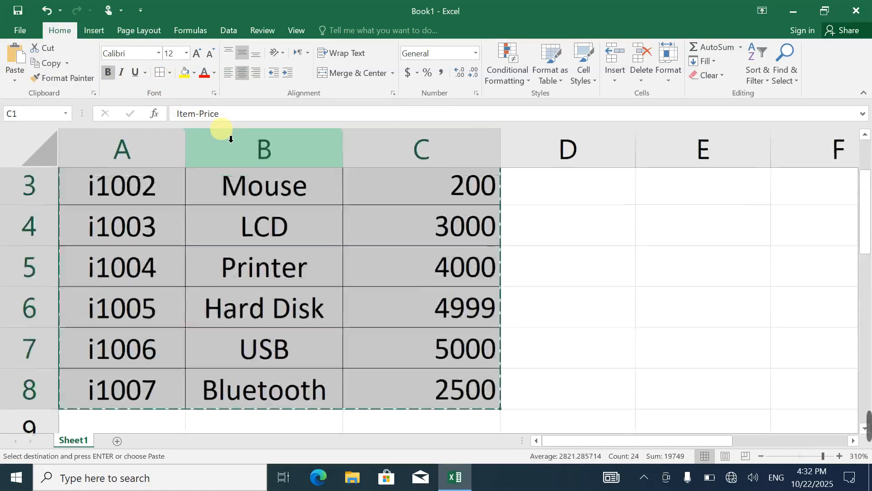
scroll(231, 139, "down", 5)
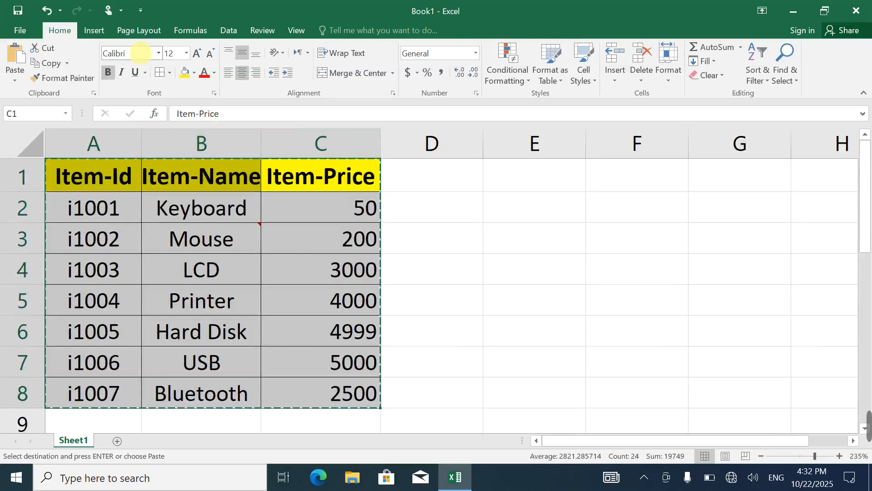
left_click(136, 52)
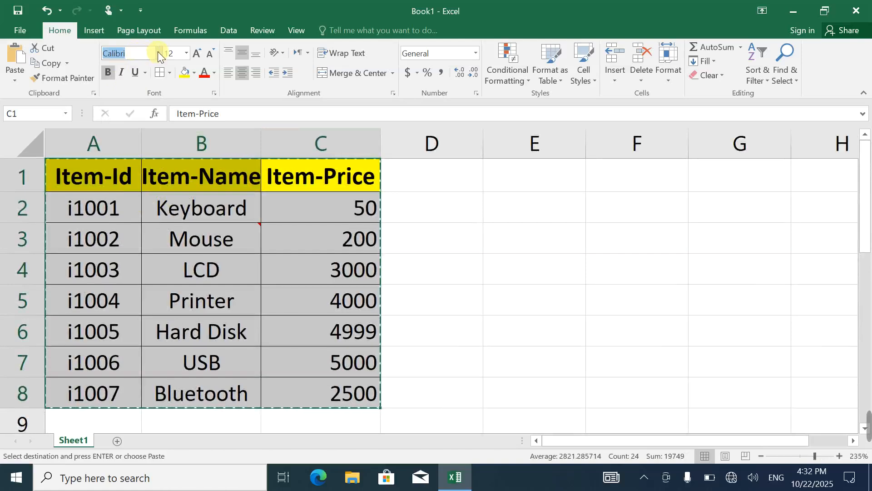
left_click(137, 177)
left_click_drag(106, 184, 282, 177)
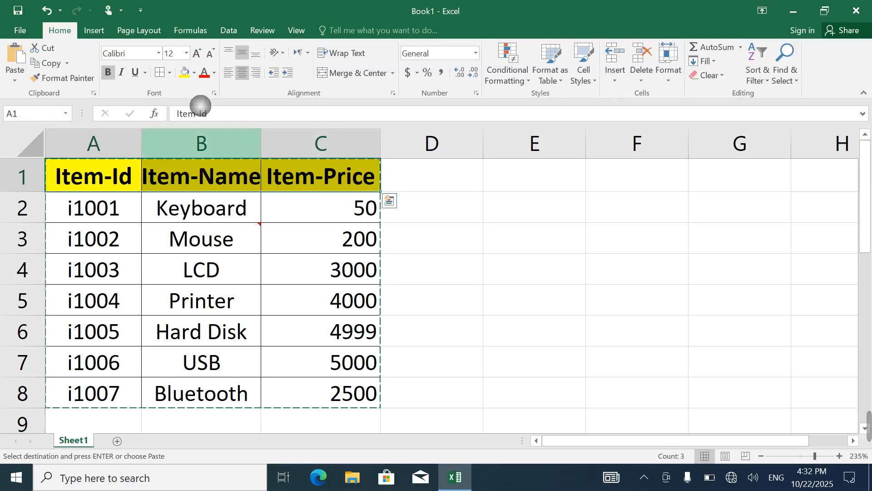
left_click(160, 54)
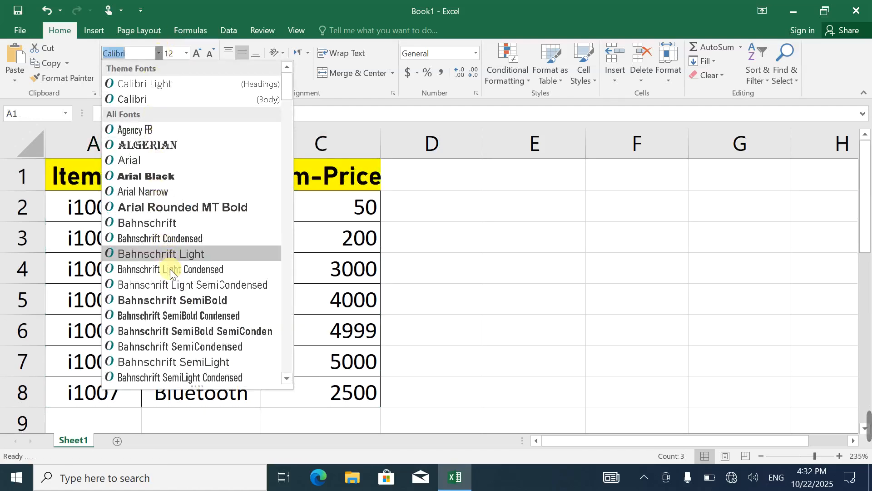
scroll(167, 347, "down", 3)
scroll(167, 347, "up", 3)
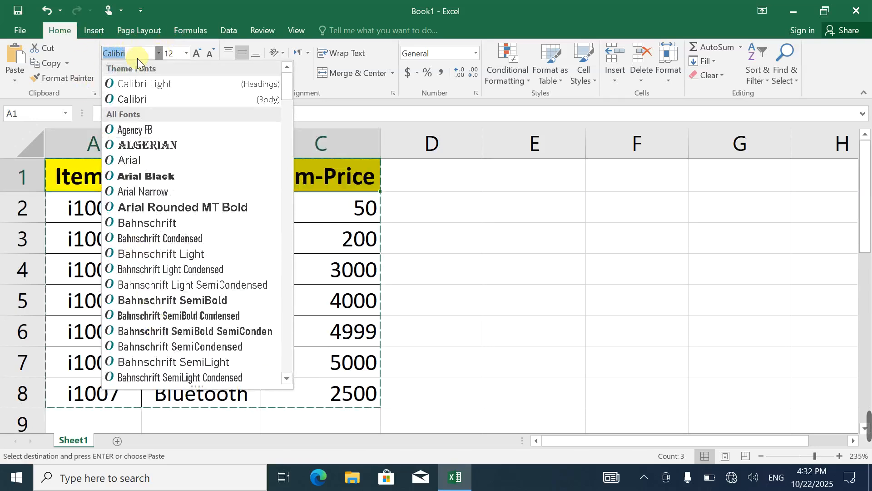
type("Times New Ro")
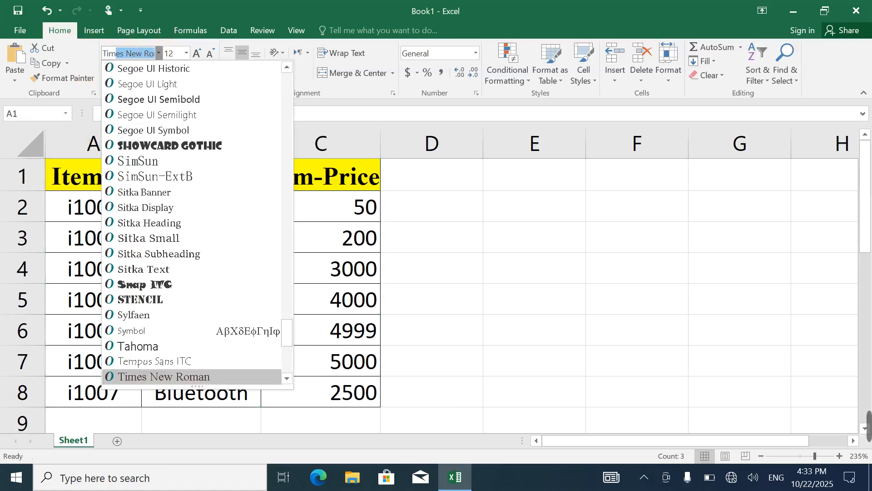
key("Return")
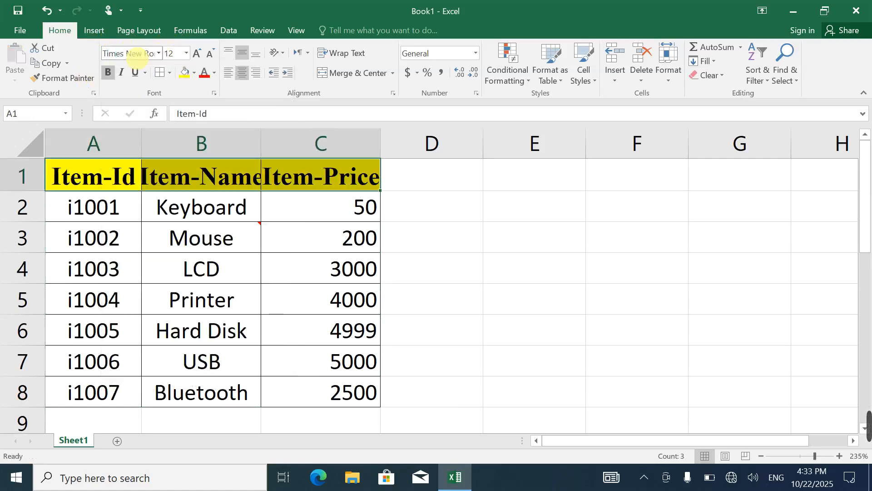
double_click(262, 145)
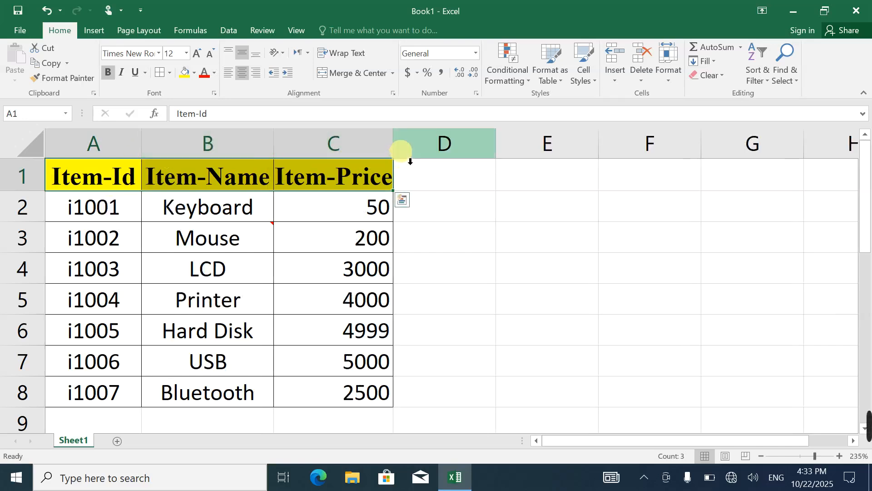
double_click(394, 148)
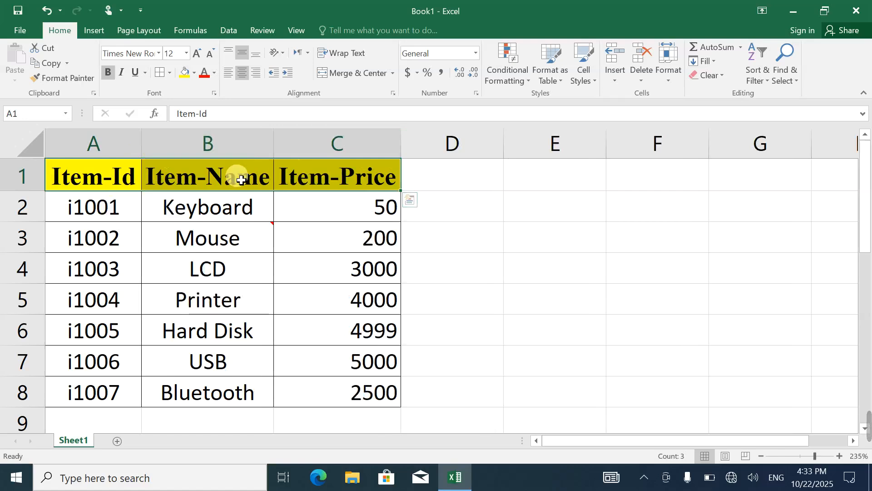
Try different font sizes on the header cells: set 9, increase to 14, decrease to 10, and finish at 12
left_click(184, 52)
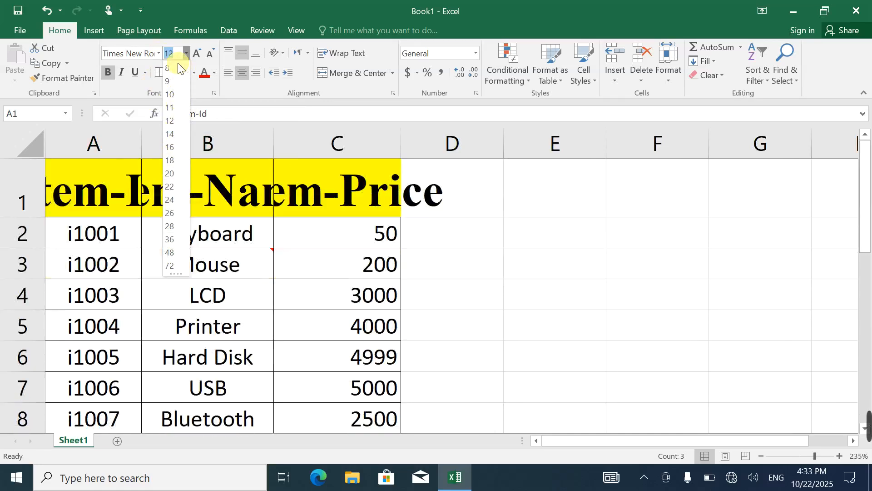
left_click(172, 81)
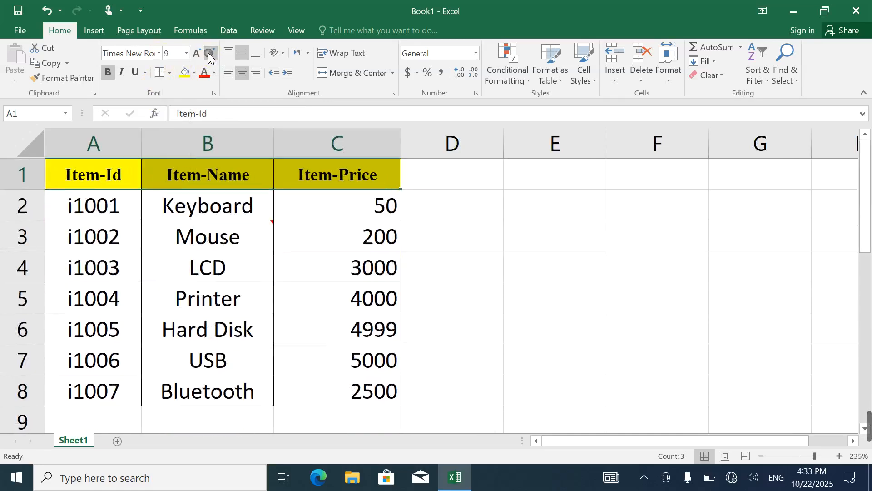
left_click(200, 53)
left_click(200, 54)
left_click(200, 53)
left_click(200, 54)
left_click(201, 53)
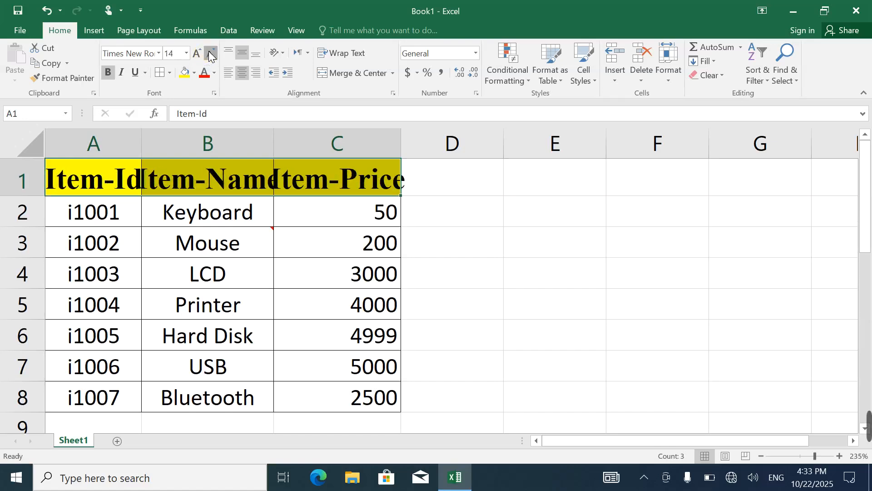
left_click(209, 52)
left_click(209, 51)
left_click(209, 52)
left_click(209, 52)
left_click(202, 51)
left_click(201, 51)
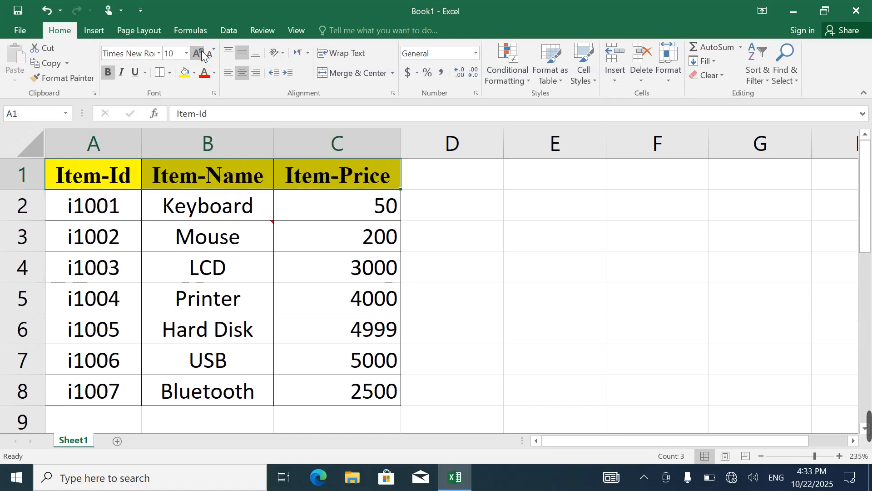
left_click(201, 52)
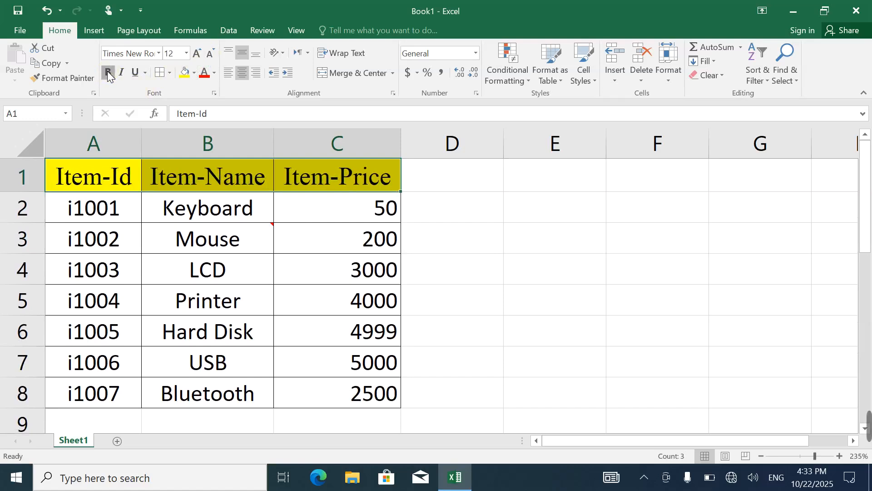
Apply italic and underline to the bold header cells A1:C1
left_click(119, 72)
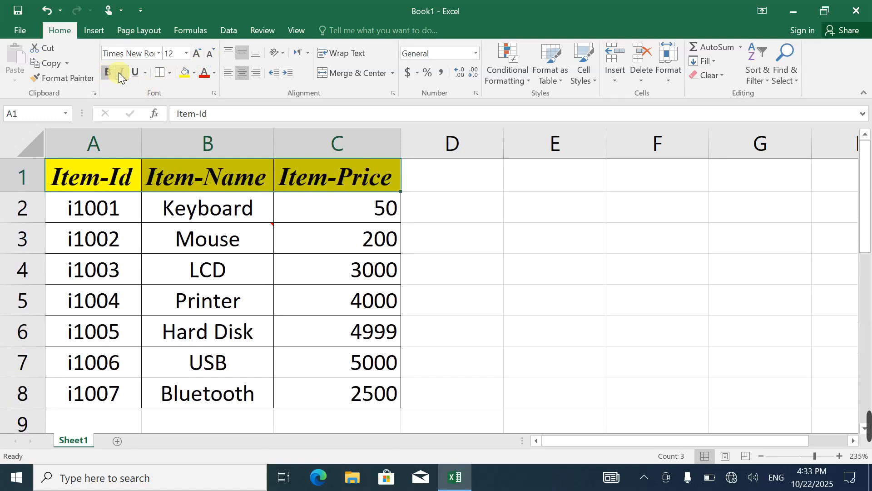
left_click(135, 72)
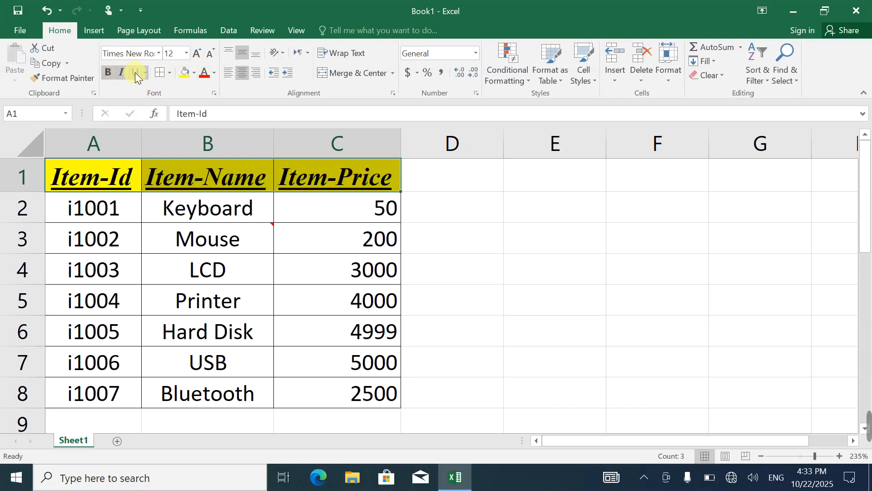
Remove the underline from the header cells A1:C1 and view the border options without applying any
left_click(135, 73)
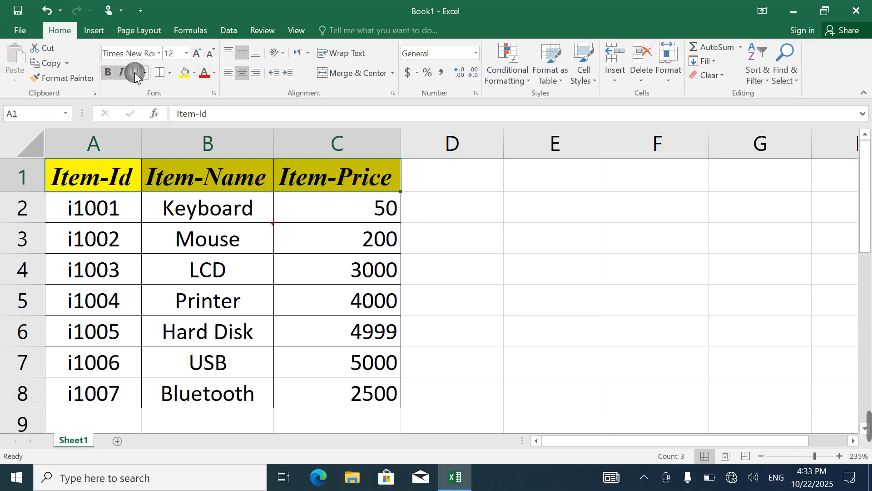
left_click(170, 72)
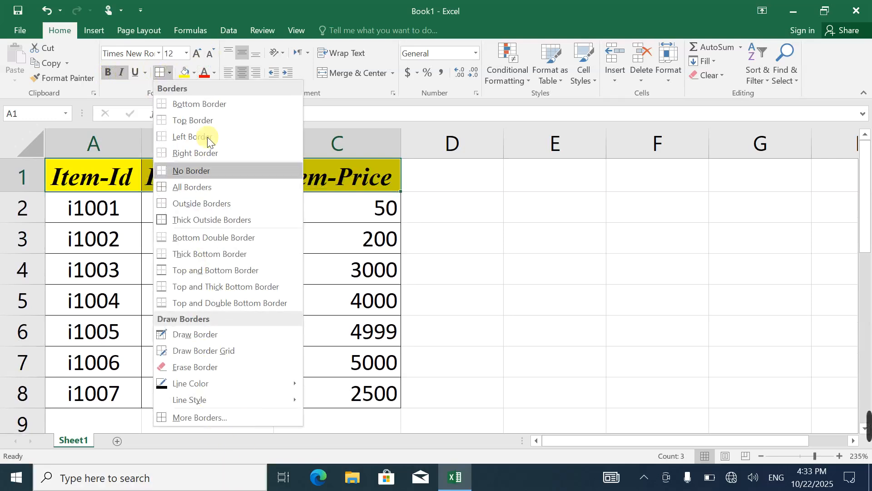
left_click(184, 67)
Fill the item rows A2:C8 with a light gold theme color
left_click_drag(94, 207, 325, 394)
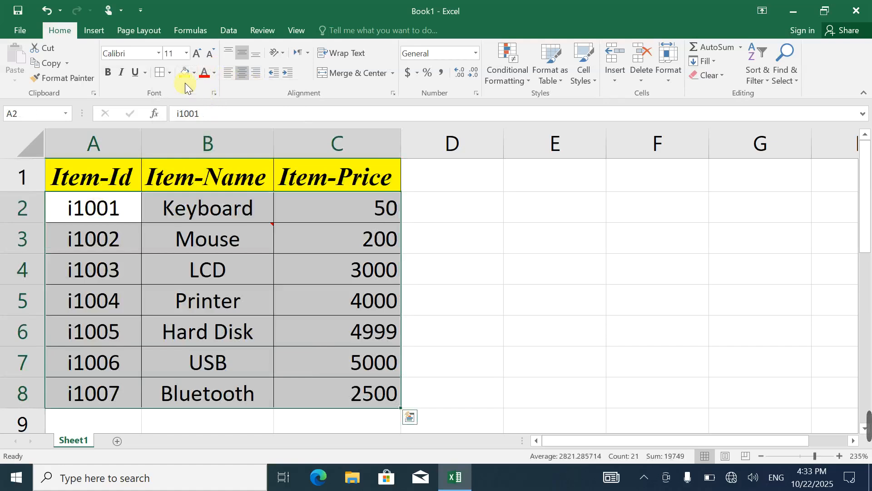
left_click(193, 73)
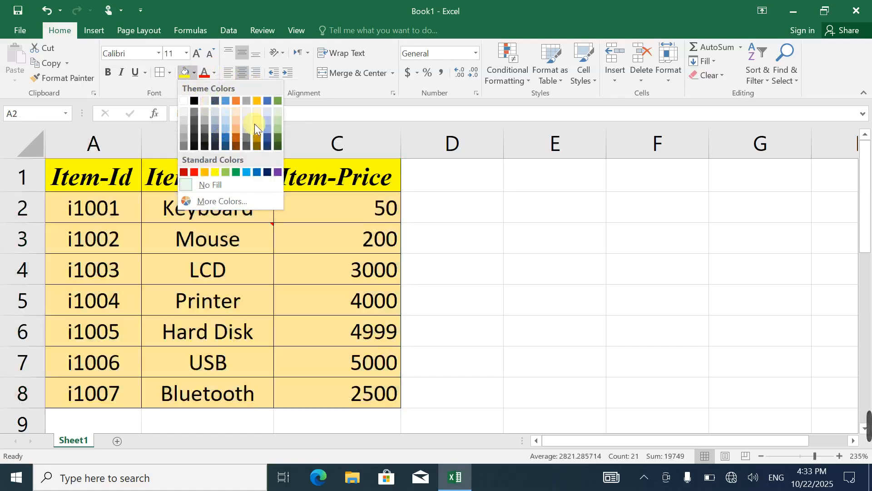
left_click(259, 122)
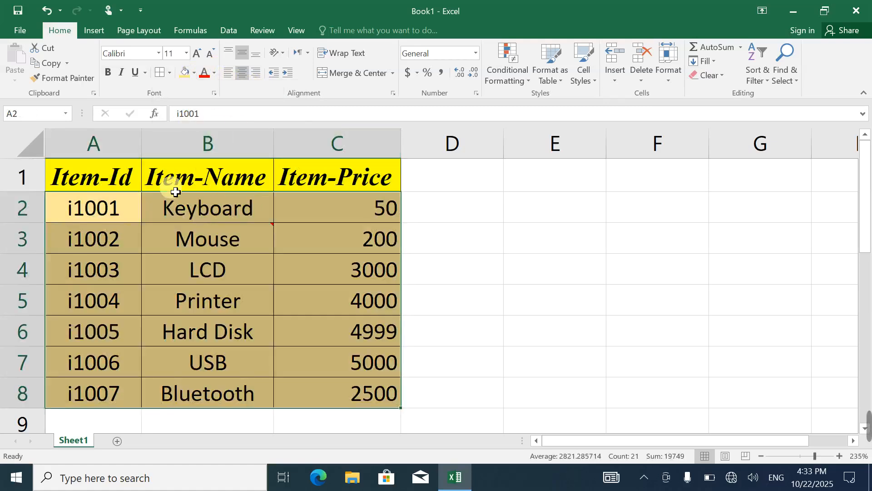
Set the font color of the header cells A1:C1 to dark green
left_click_drag(81, 180, 292, 176)
left_click(214, 74)
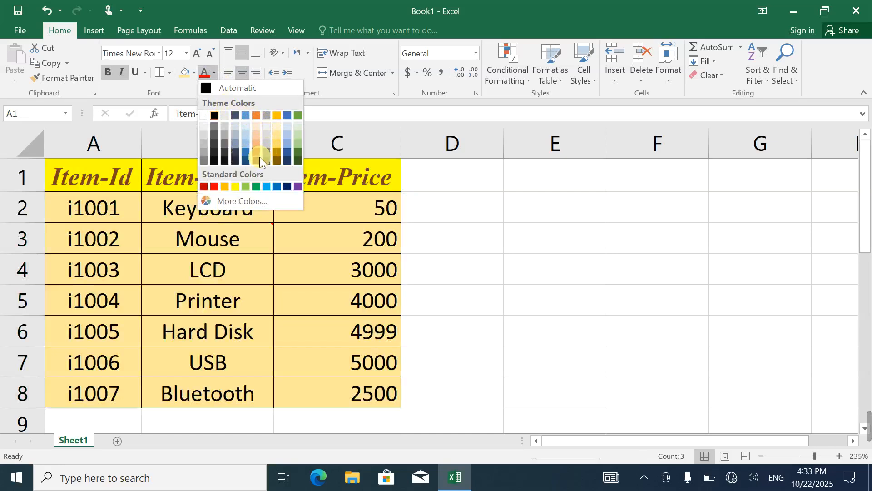
left_click(295, 159)
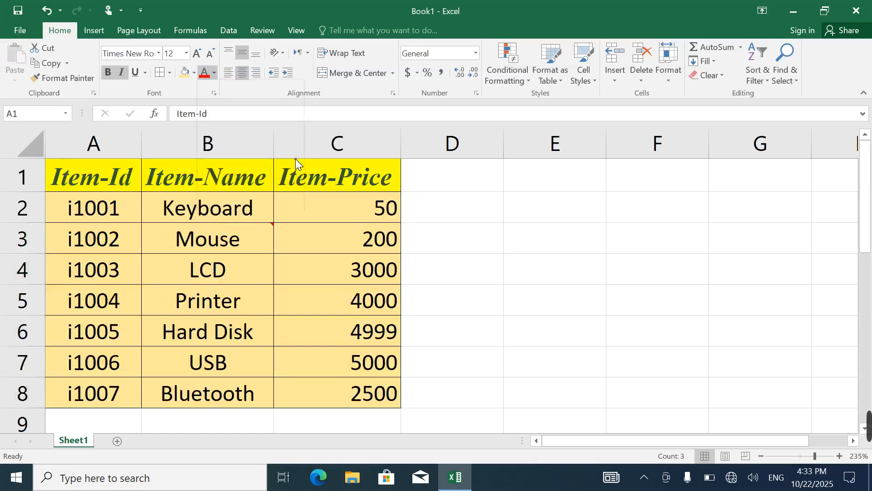
left_click(175, 232)
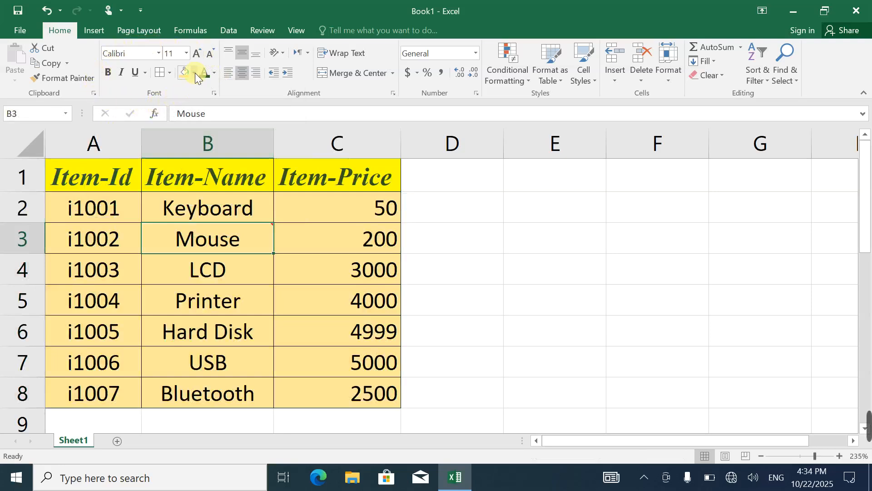
Look through the border options for cell B3 without applying one, and check the table in the print preview
left_click(169, 73)
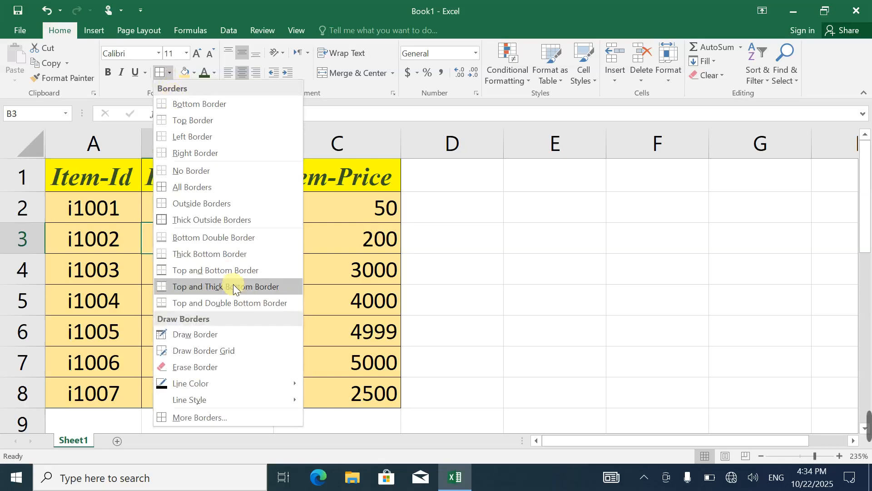
left_click(373, 254)
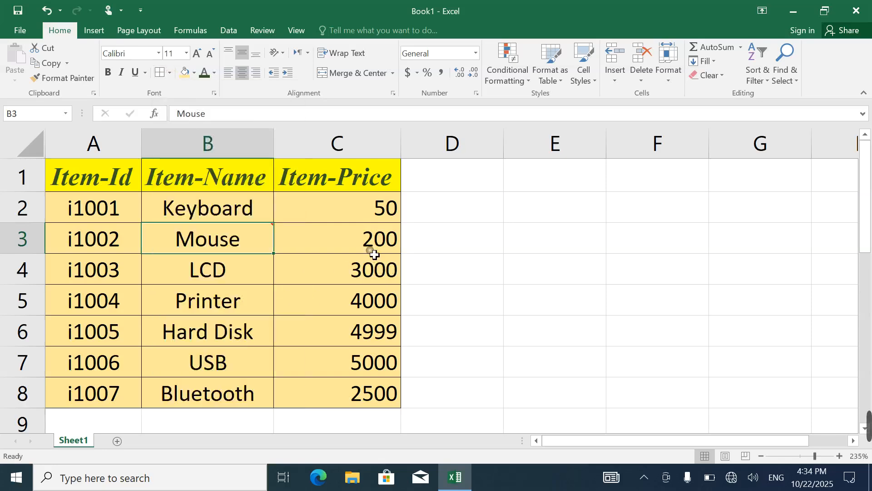
key("ctrl+p")
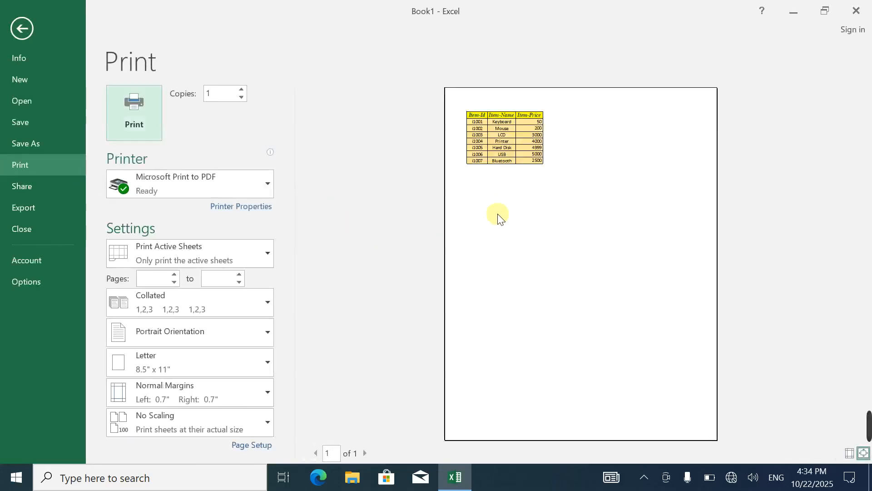
left_click(15, 23)
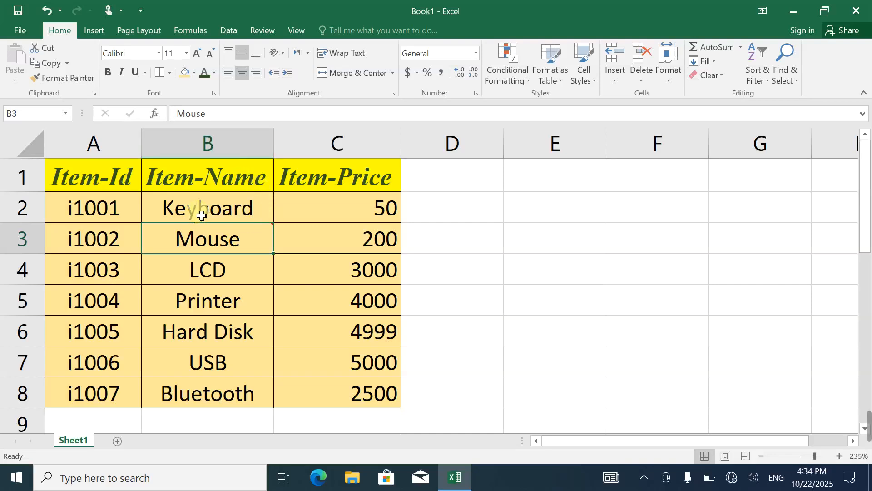
Widen the Item-Price, Item-Name and Item-Id columns of the table
key("ctrl+a")
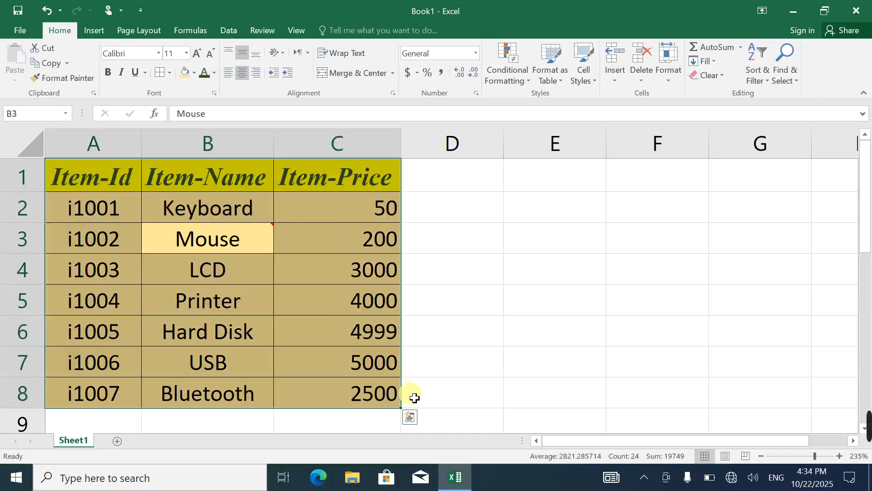
left_click_drag(400, 142, 488, 153)
left_click(314, 145)
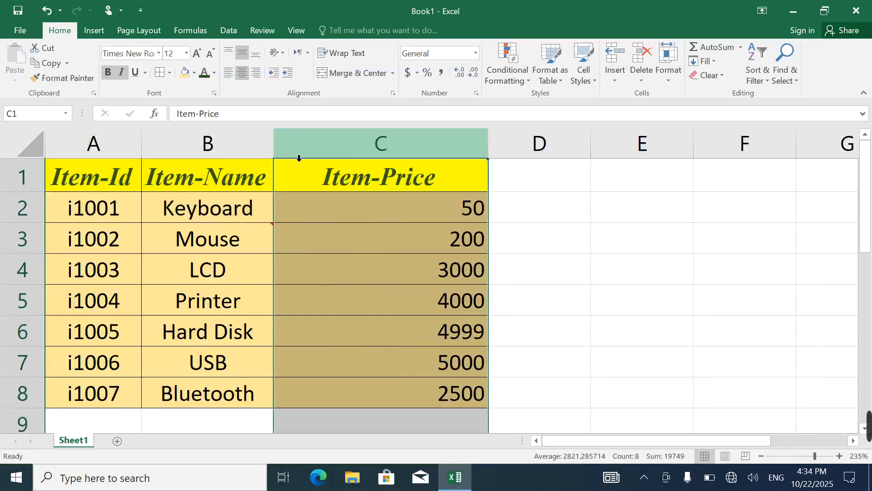
left_click_drag(274, 150, 321, 152)
left_click_drag(143, 155, 202, 161)
Middle-align and center the contents of all cells on the sheet
left_click(31, 144)
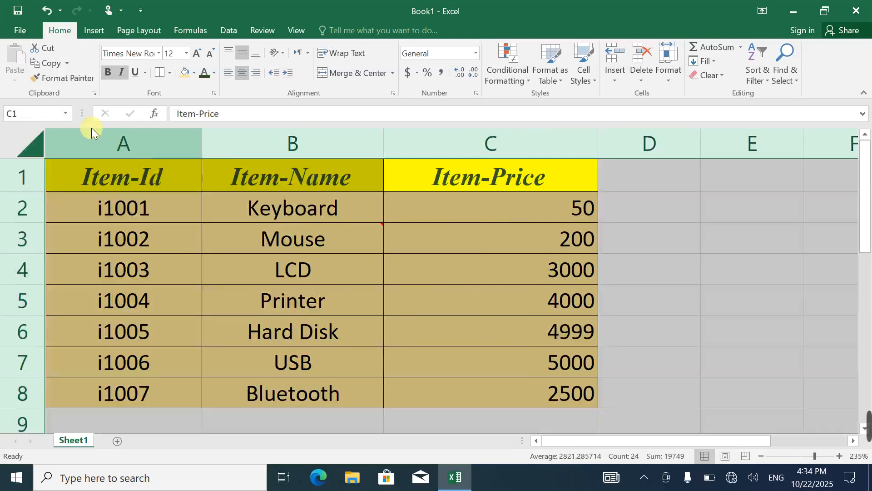
left_click(244, 55)
left_click(242, 73)
left_click(242, 53)
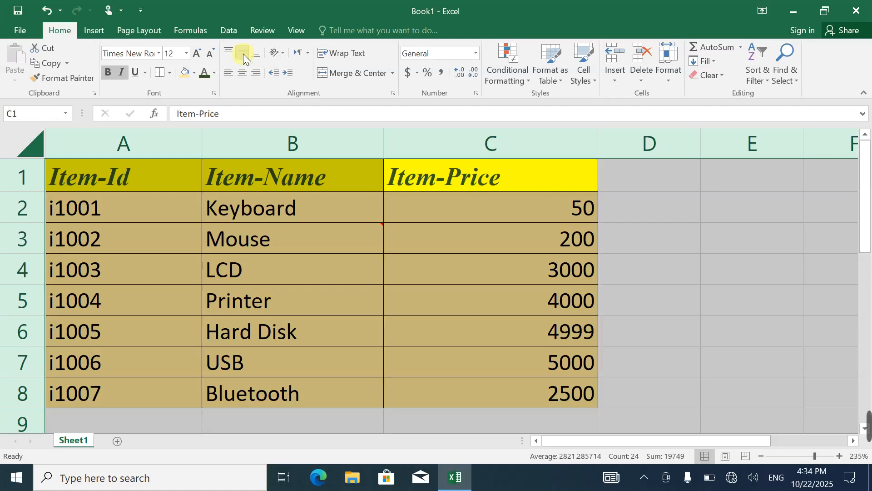
left_click(242, 49)
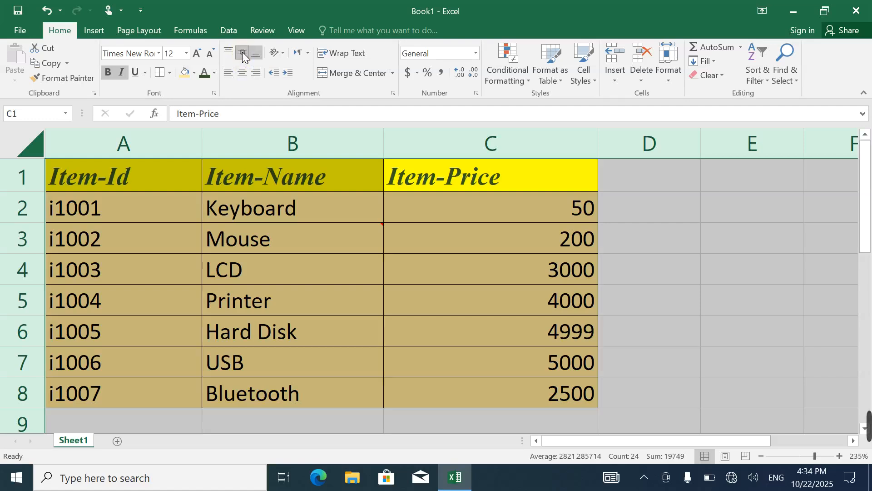
left_click(242, 52)
left_click(243, 73)
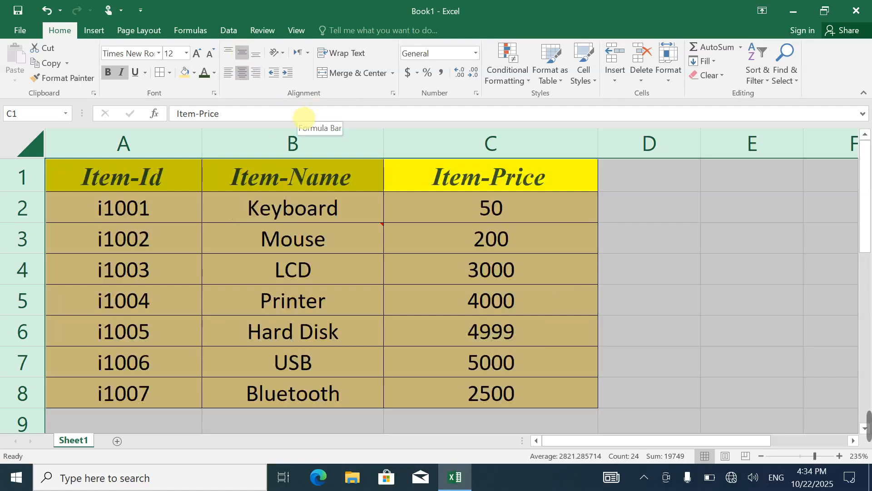
Preview the centered table for printing and return to the sheet
key("ctrl+p")
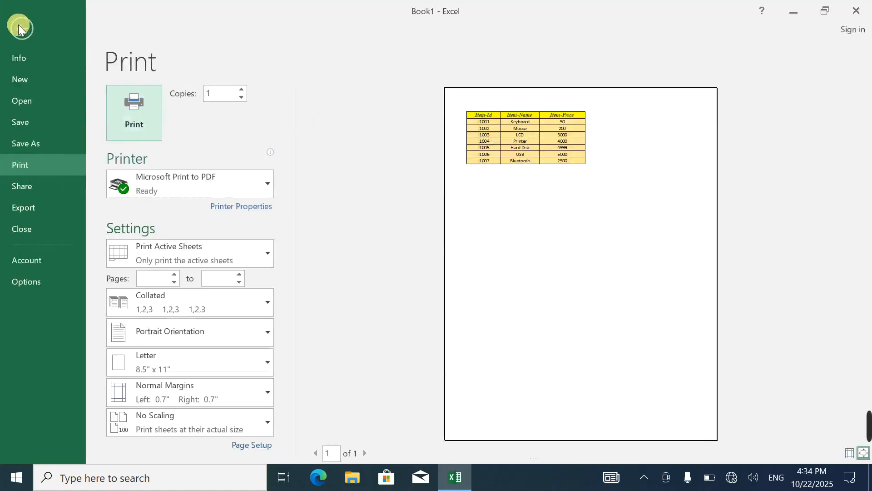
left_click(21, 26)
left_click(464, 235)
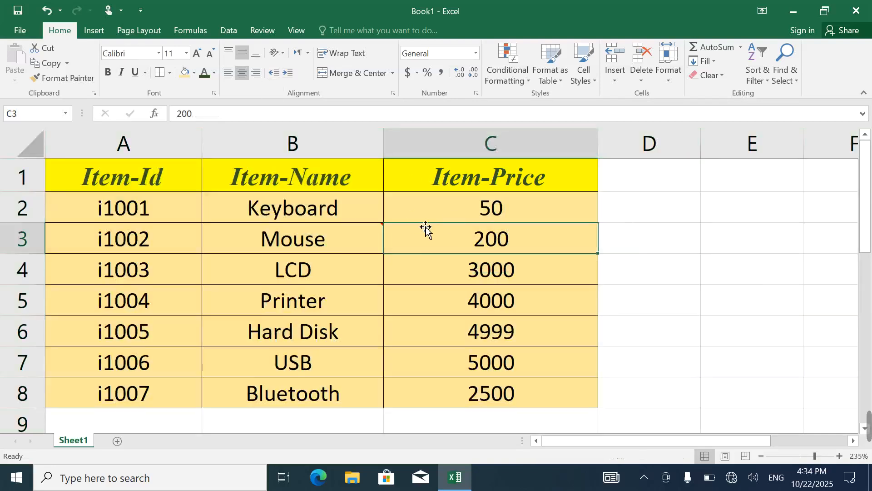
Widen columns A, B and C further so the table spans the printable page width, and check it in the print preview
scroll(424, 225, "down", 5)
scroll(427, 223, "down", 5, "ctrl")
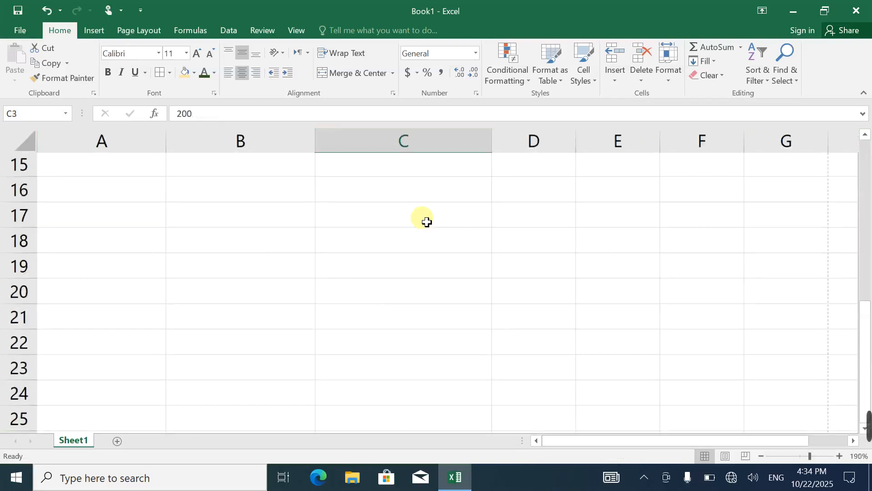
scroll(404, 215, "up", 5)
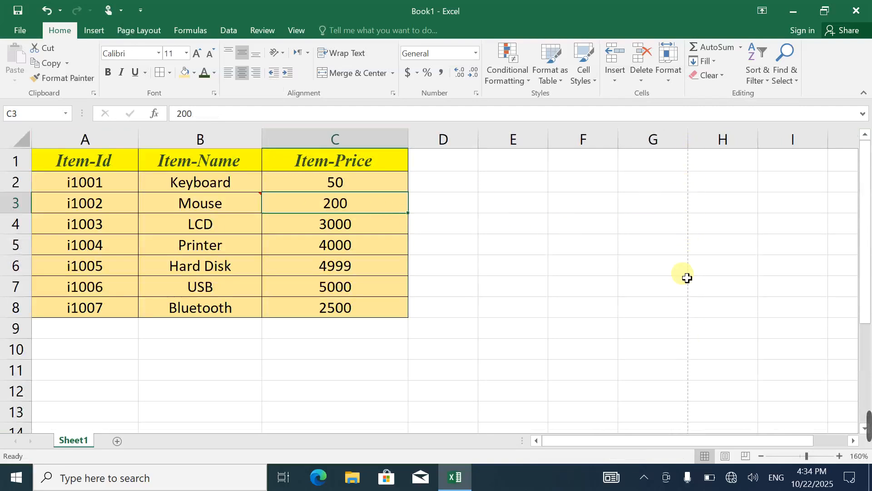
left_click_drag(409, 139, 523, 146)
left_click(295, 116)
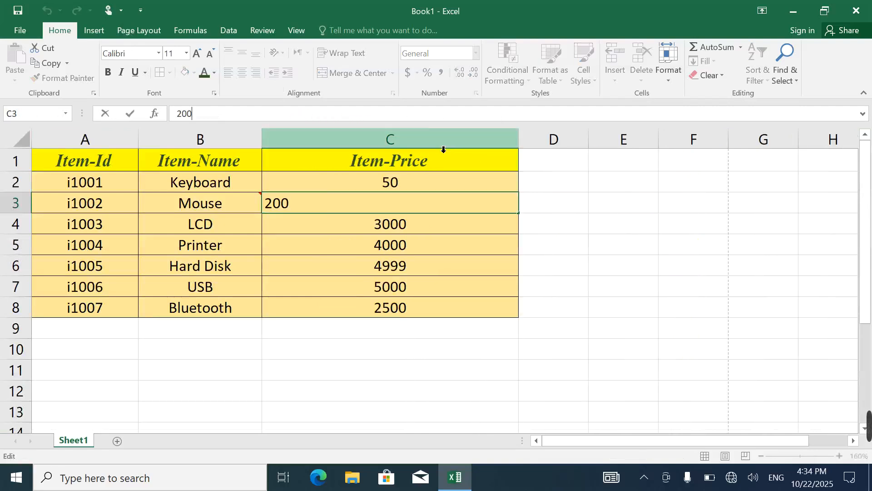
left_click(260, 150)
left_click_drag(263, 140, 343, 147)
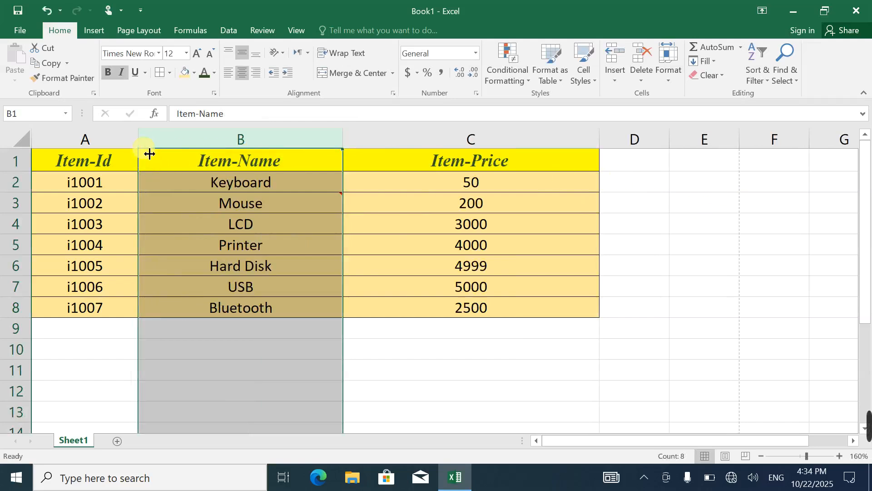
left_click_drag(148, 145, 223, 146)
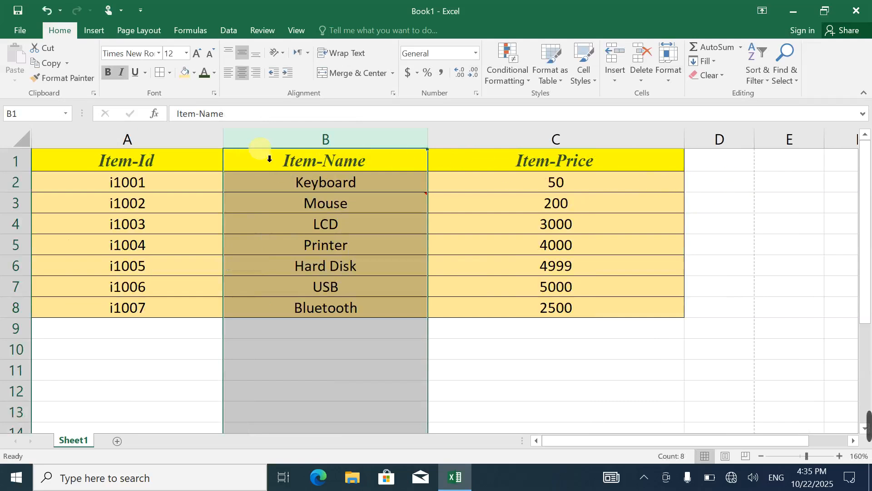
left_click_drag(431, 155, 459, 154)
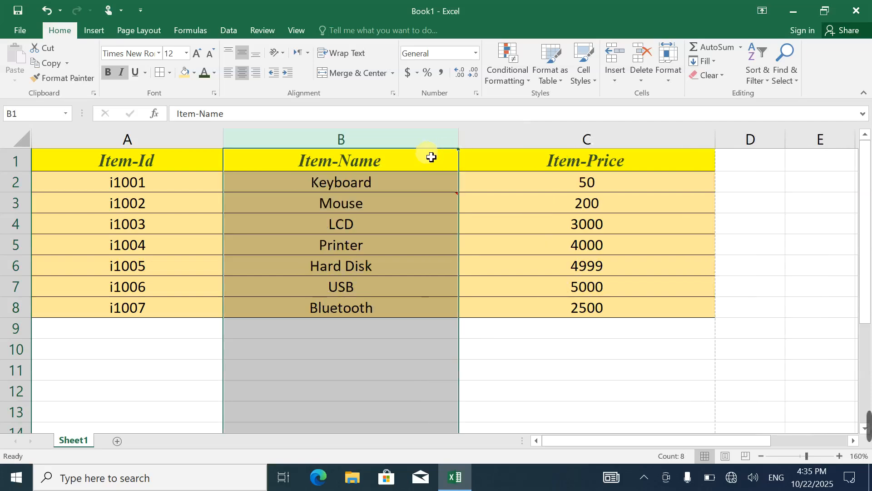
key("ctrl+p")
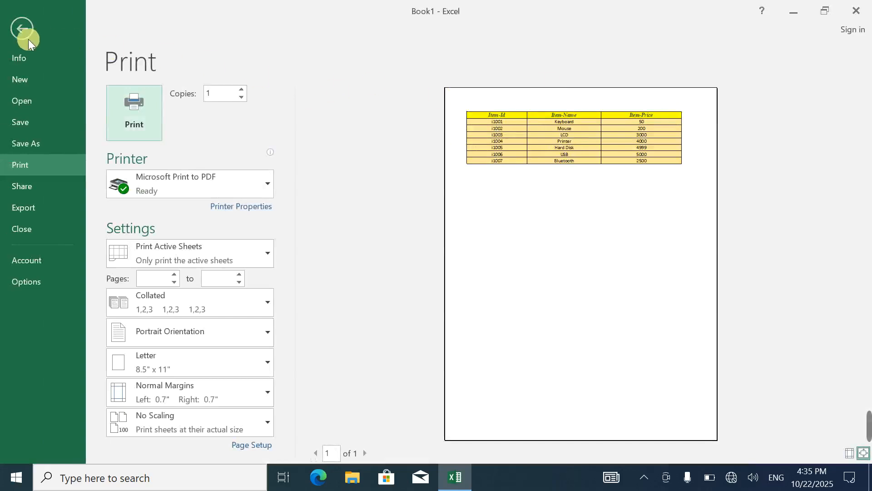
left_click(22, 28)
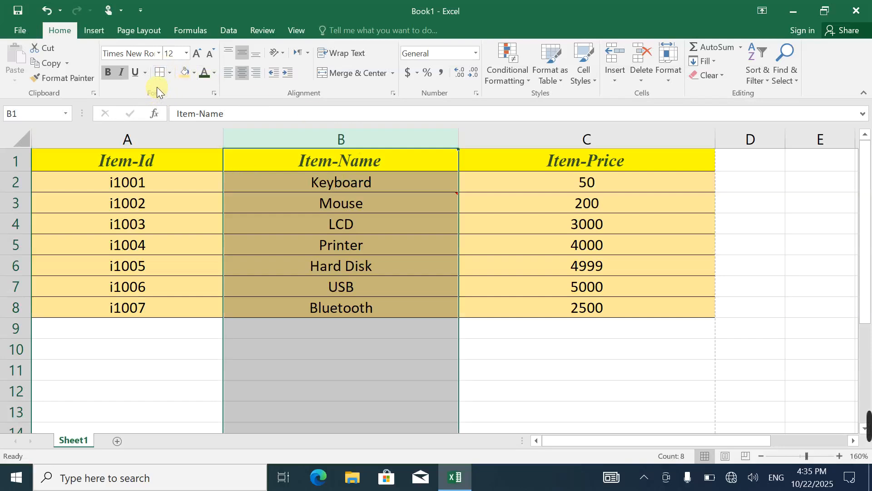
left_click(95, 29)
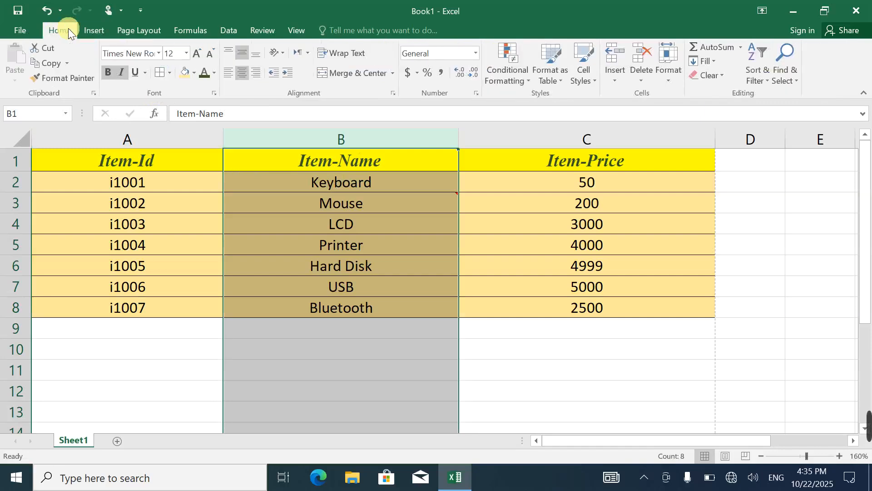
left_click(93, 29)
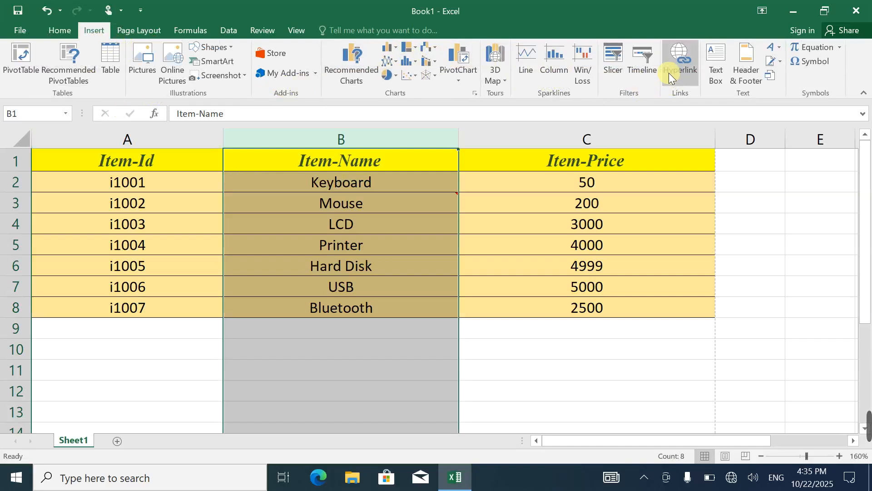
left_click(190, 30)
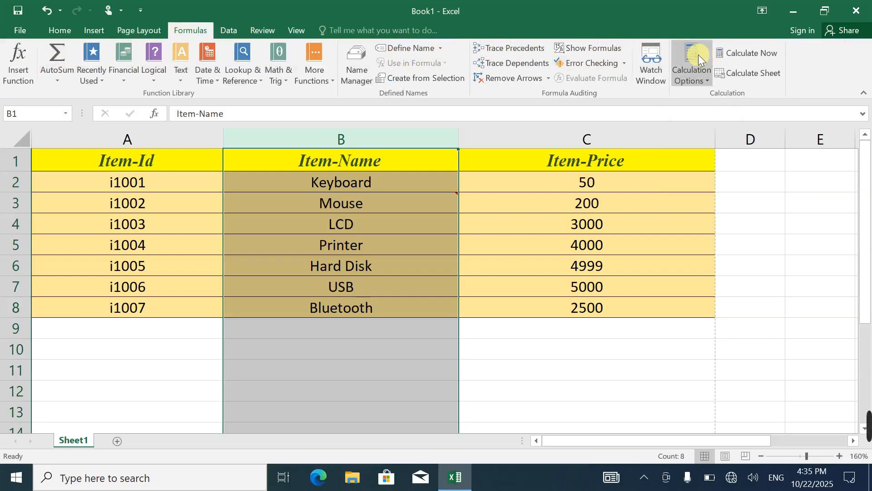
left_click(143, 30)
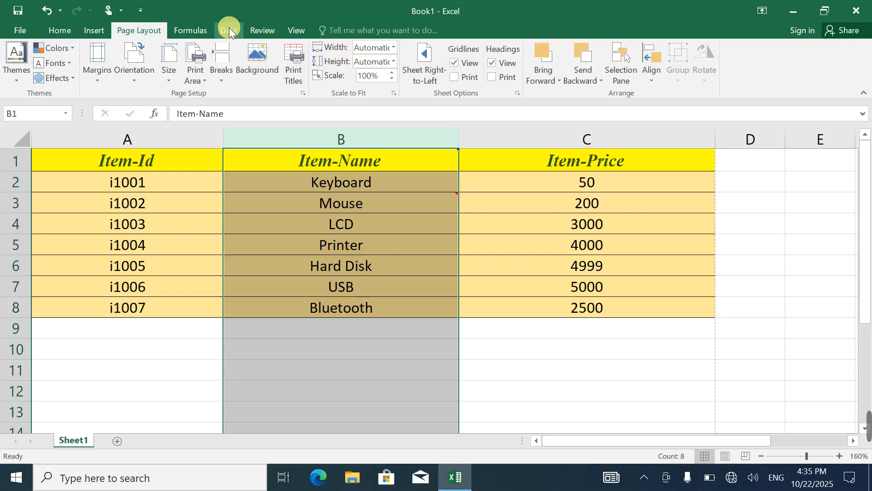
left_click(202, 28)
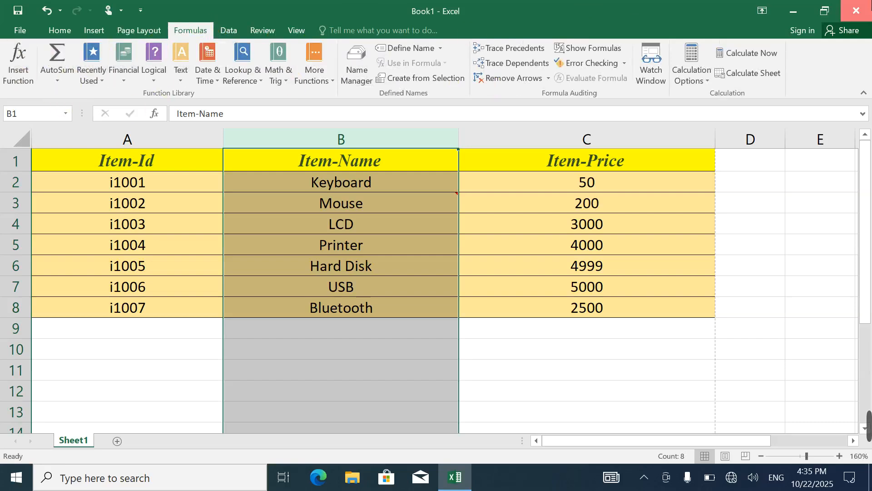
Close the workbook and delete the Book1 file and the Word document copy from the desktop
left_click(856, 10)
left_click(440, 253)
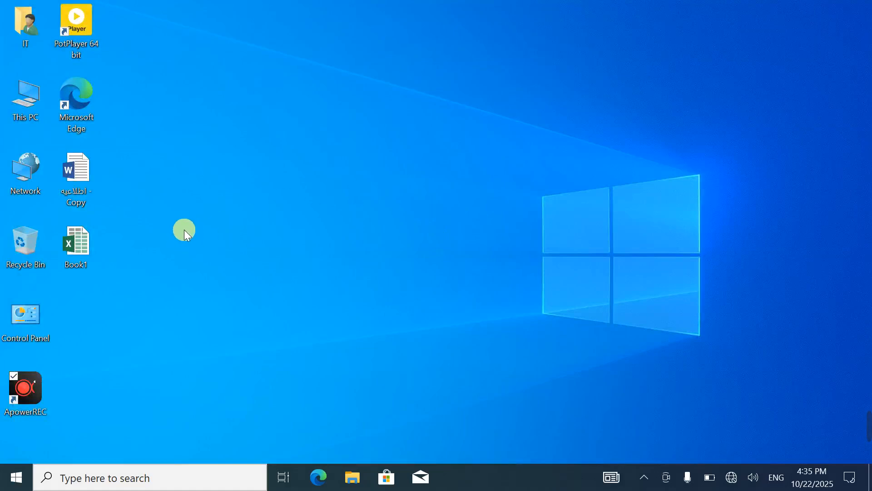
left_click(81, 256)
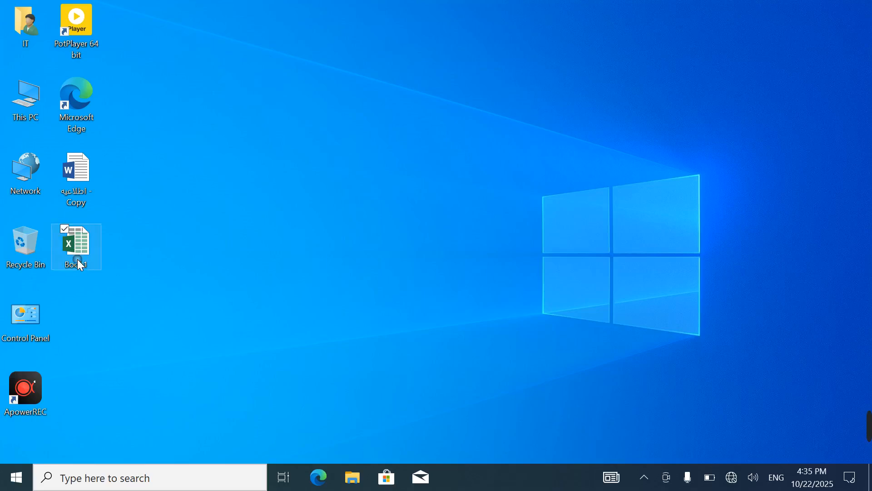
key("Delete")
left_click(79, 197)
key("Delete")
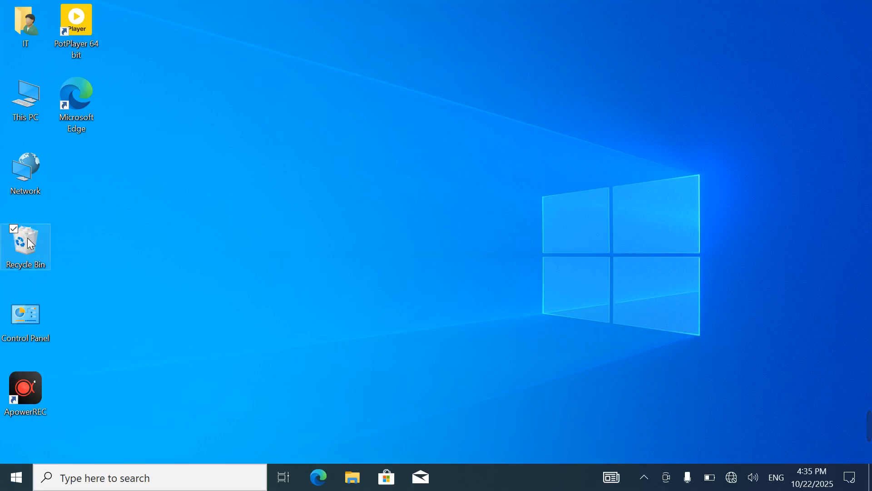
Empty the Recycle Bin, permanently deleting the two items
right_click(1, 239)
left_click(36, 263)
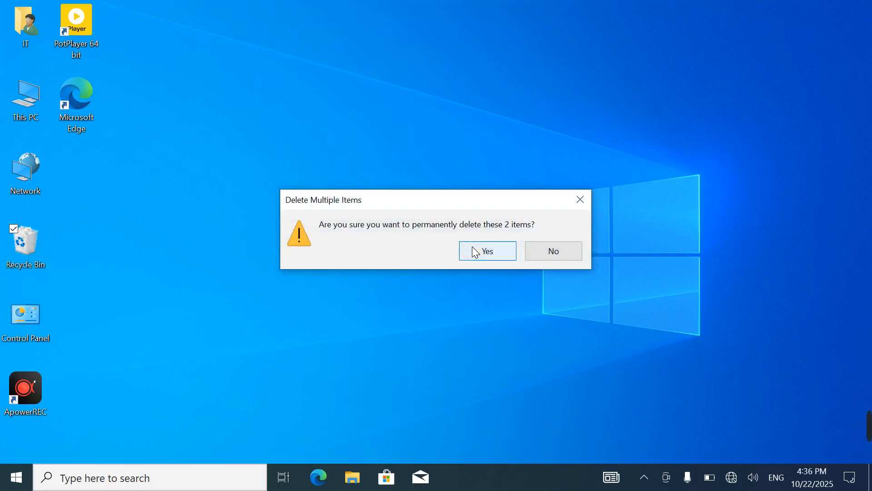
left_click(473, 249)
mouse_move(851, 428)
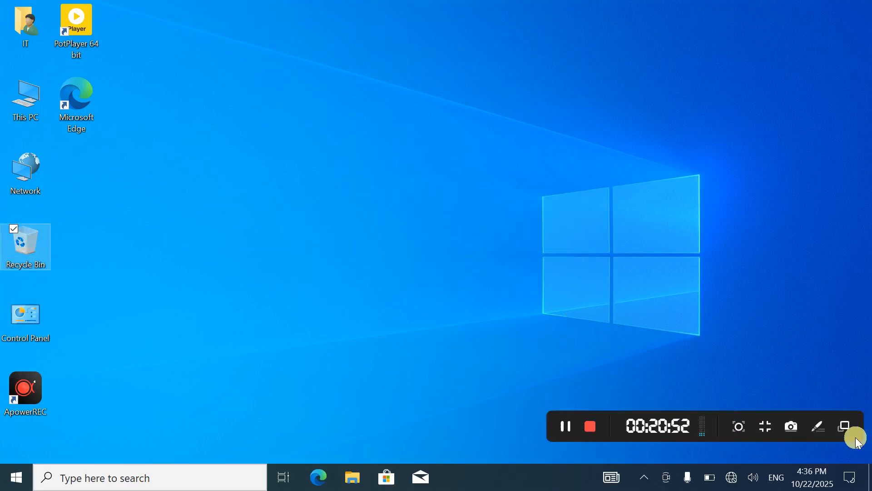